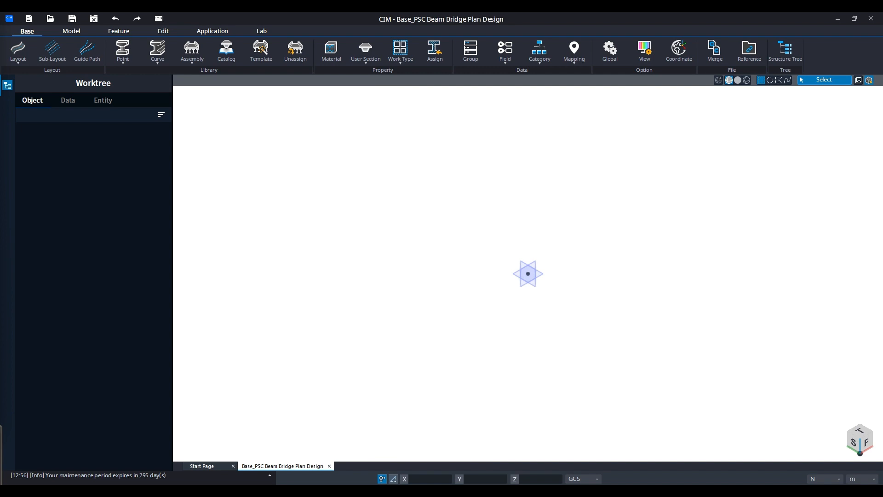
# Step: Start a PSC Beam Bridge from the smart templates and open its layout settings
pyautogui.click(260, 59)
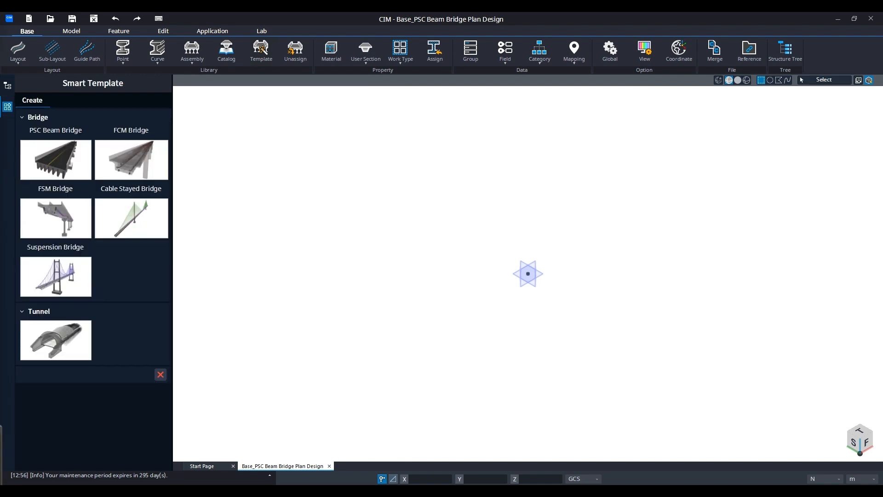
pyautogui.click(64, 158)
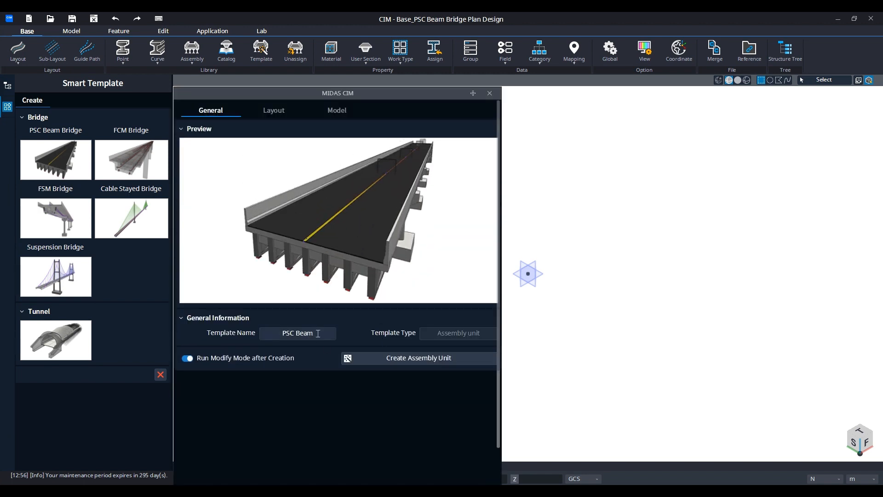
pyautogui.click(273, 113)
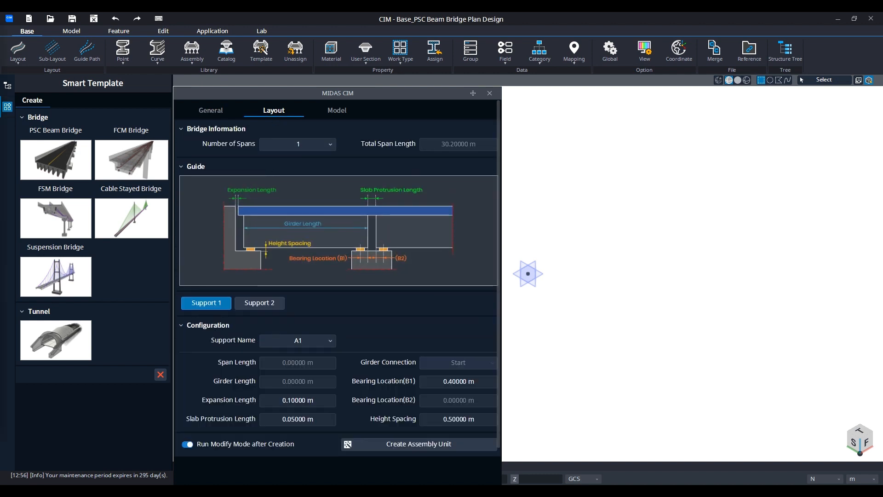
# Step: Compare the layout configuration of Support 1 and Support 2, including girder connection, girder length, expansion length and bearing locations
pyautogui.click(252, 304)
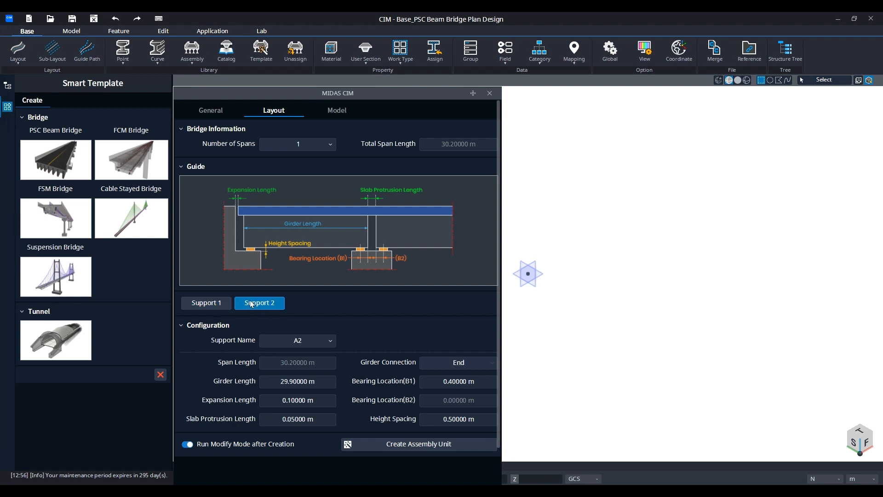
pyautogui.click(222, 303)
pyautogui.click(260, 304)
pyautogui.click(214, 305)
pyautogui.click(262, 302)
pyautogui.click(225, 306)
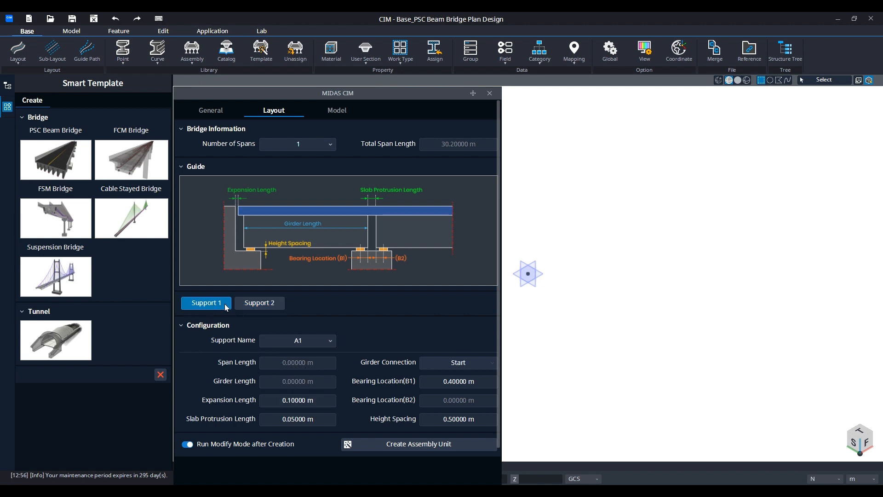
pyautogui.click(269, 304)
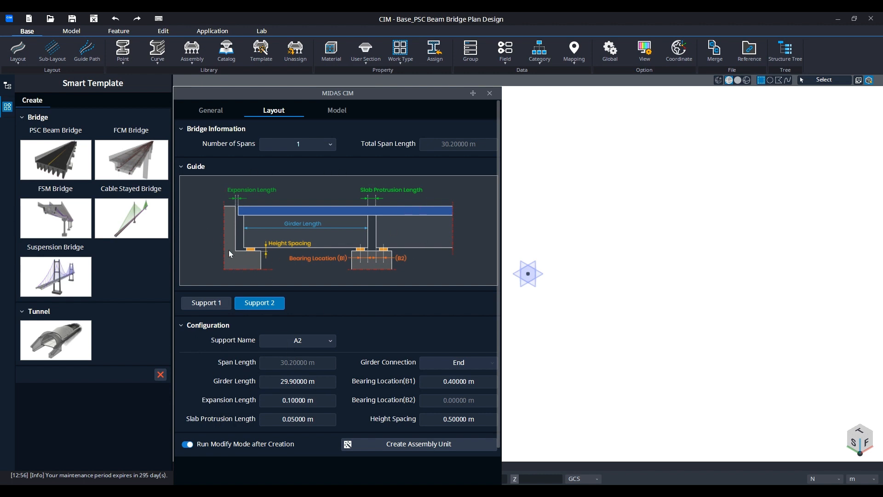
pyautogui.scroll(-1, 357, 256)
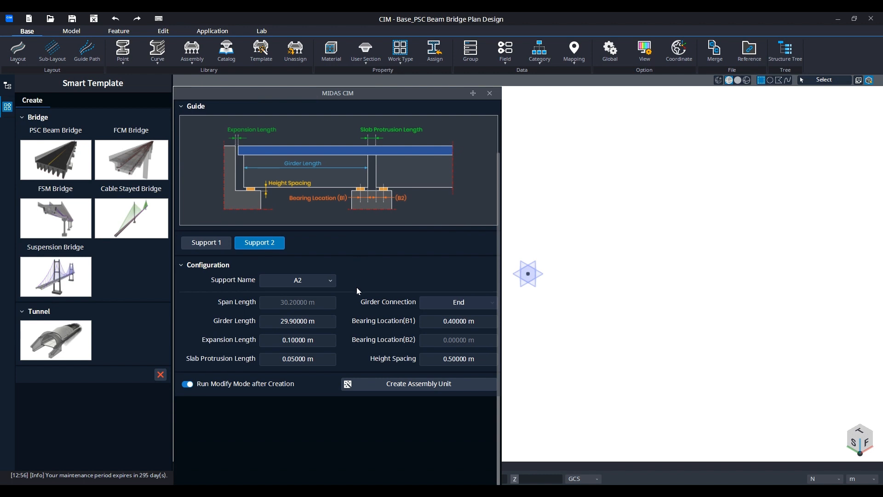
pyautogui.scroll(1, 358, 290)
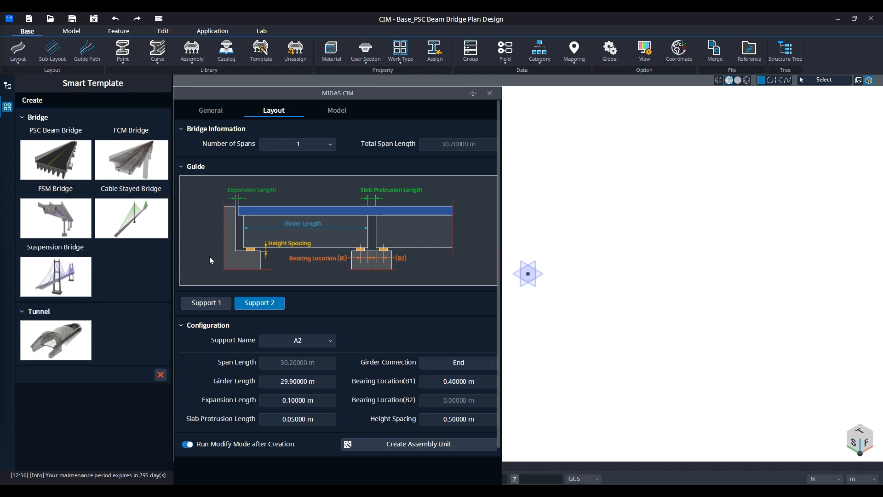
# Step: Compare the start-point and end-point girder settings in Span 1's cross section and disable Consider Bridge Widening
pyautogui.click(336, 113)
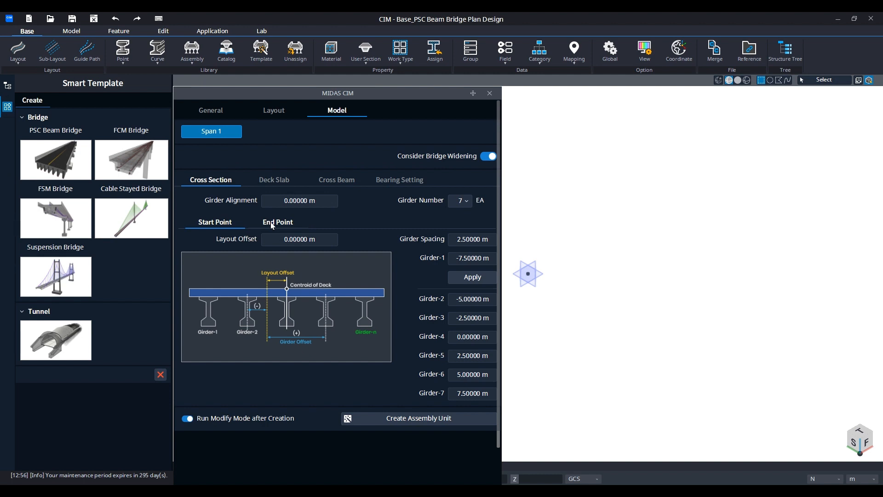
pyautogui.click(272, 224)
pyautogui.click(214, 224)
pyautogui.click(272, 225)
pyautogui.click(217, 224)
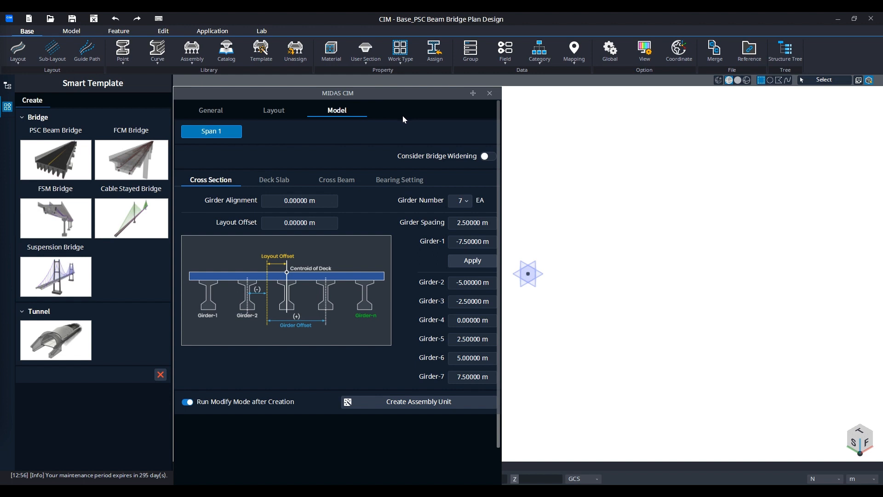
# Step: Review the deck slab, cross beam and bearing settings of Span 1
pyautogui.click(273, 182)
pyautogui.click(346, 184)
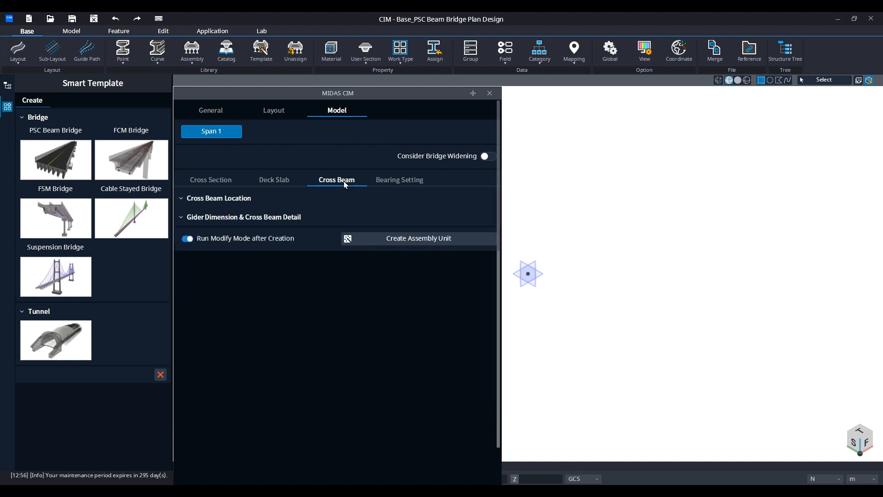
pyautogui.click(400, 181)
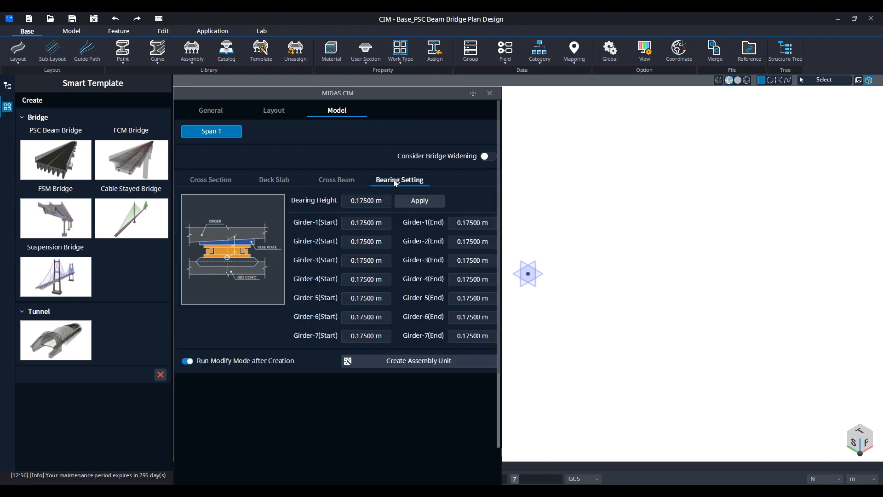
# Step: Create the PSC Beam assembly unit from the template, accept it and show the library data in the worktree
pyautogui.click(395, 363)
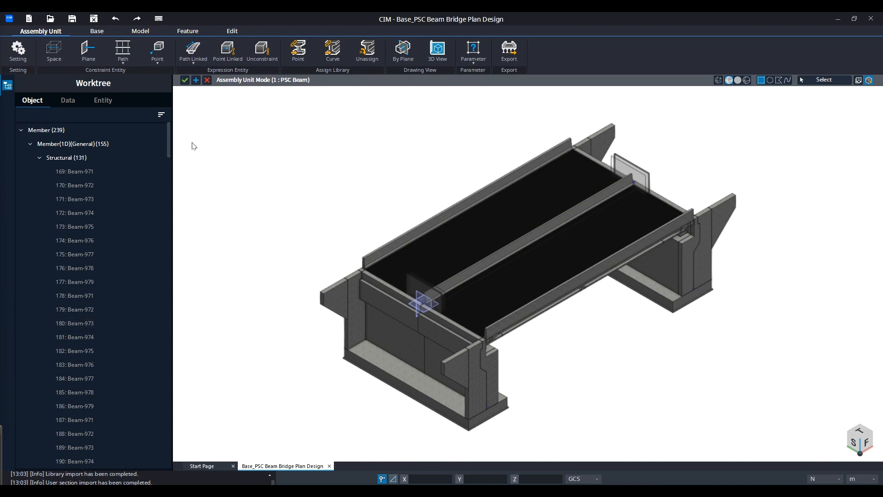
pyautogui.click(185, 80)
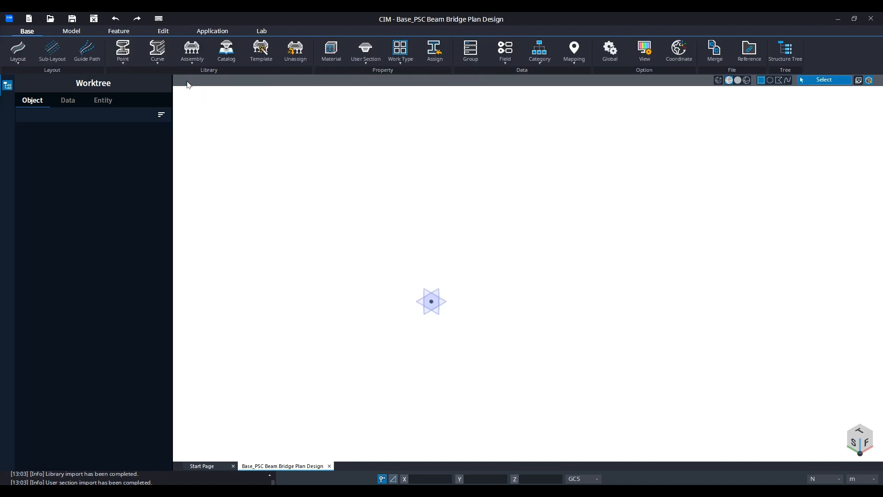
pyautogui.click(66, 99)
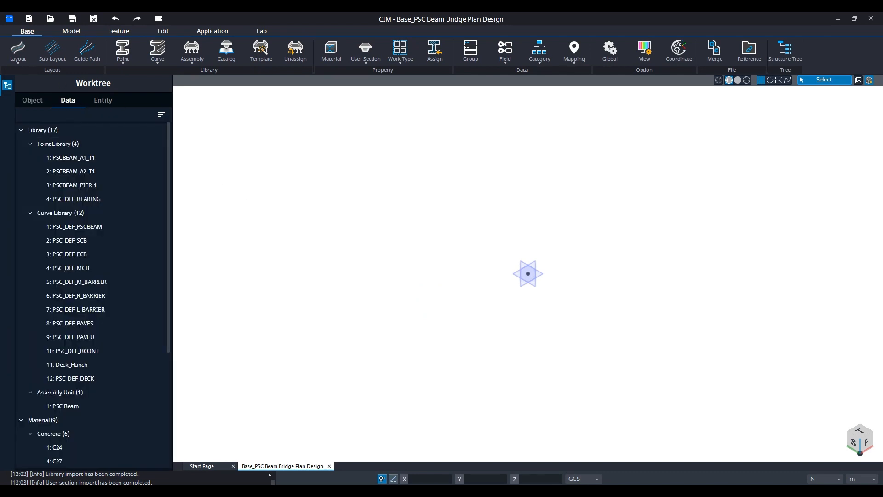
# Step: Begin a new layout and name it "PSC Beam Layout"
pyautogui.click(24, 65)
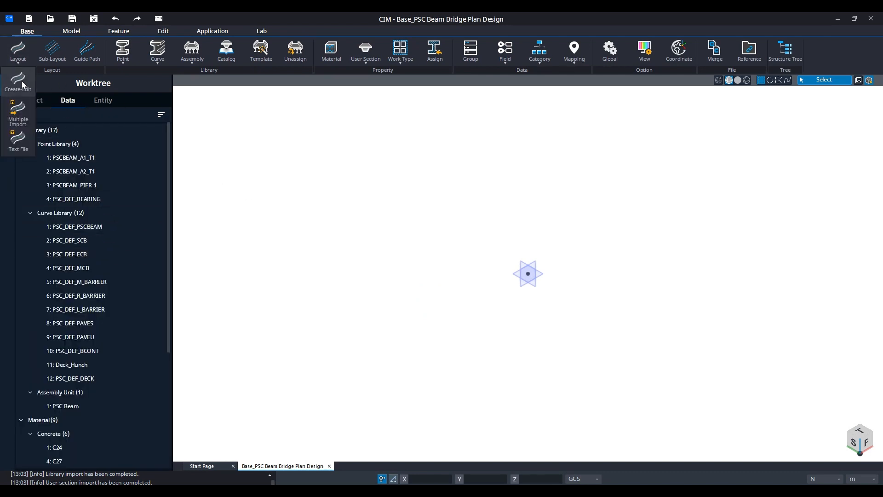
pyautogui.click(21, 81)
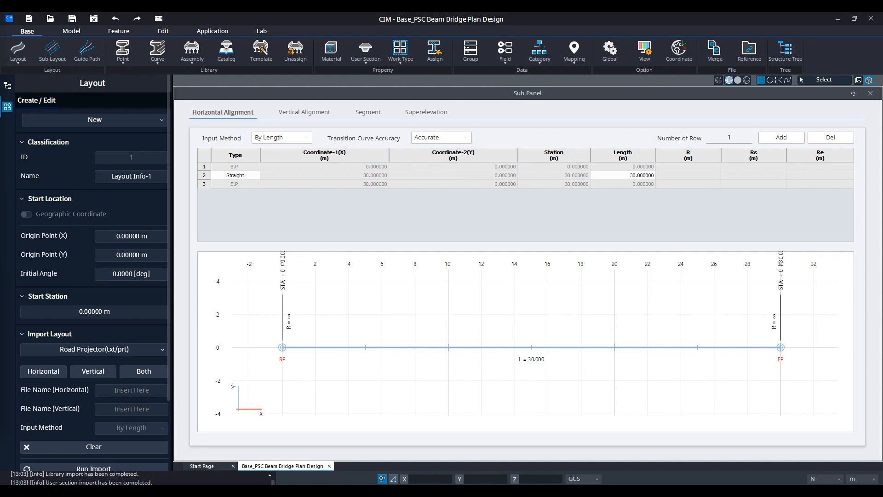
pyautogui.click(156, 177)
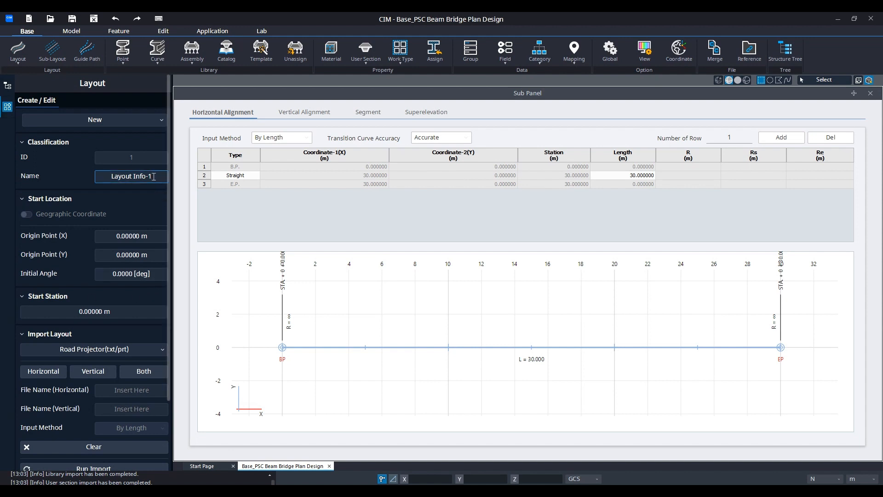
pyautogui.press('BackSpace')
pyautogui.press('BackSpace')
pyautogui.press('BackSpace')
pyautogui.press('BackSpace')
pyautogui.press('BackSpace')
pyautogui.press('BackSpace')
pyautogui.press('BackSpace')
pyautogui.press('BackSpace')
pyautogui.press('BackSpace')
pyautogui.press('BackSpace')
pyautogui.press('BackSpace')
pyautogui.press('BackSpace')
pyautogui.press('BackSpace')
pyautogui.write('PSC Beam Layout')
# Step: Set the straight segment of the horizontal alignment to a length of 30.2 m
pyautogui.click(237, 175)
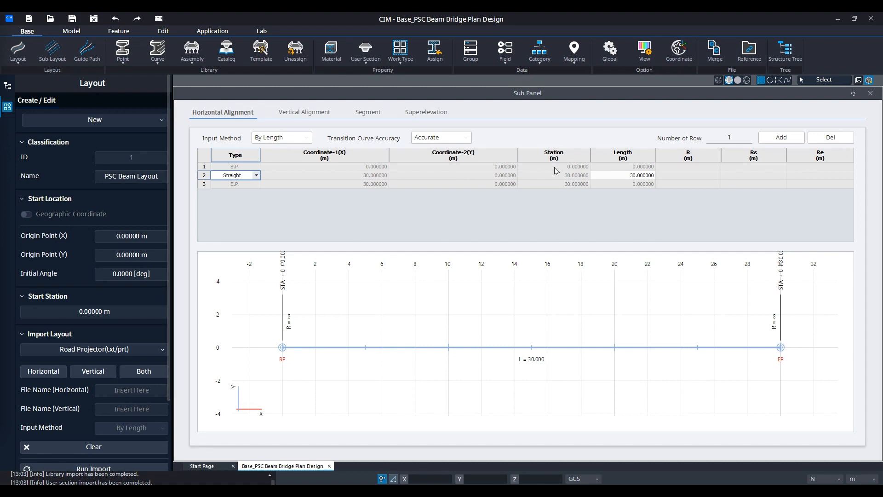
pyautogui.click(610, 176)
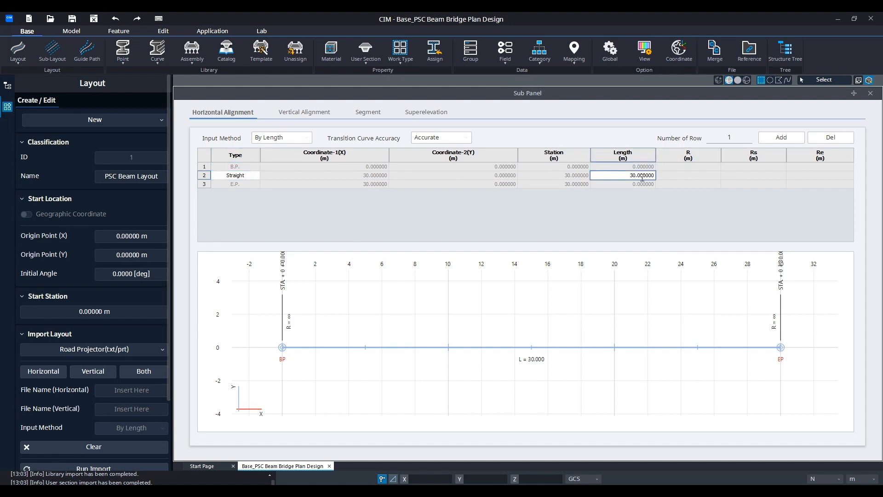
pyautogui.write('30.2')
pyautogui.click(247, 183)
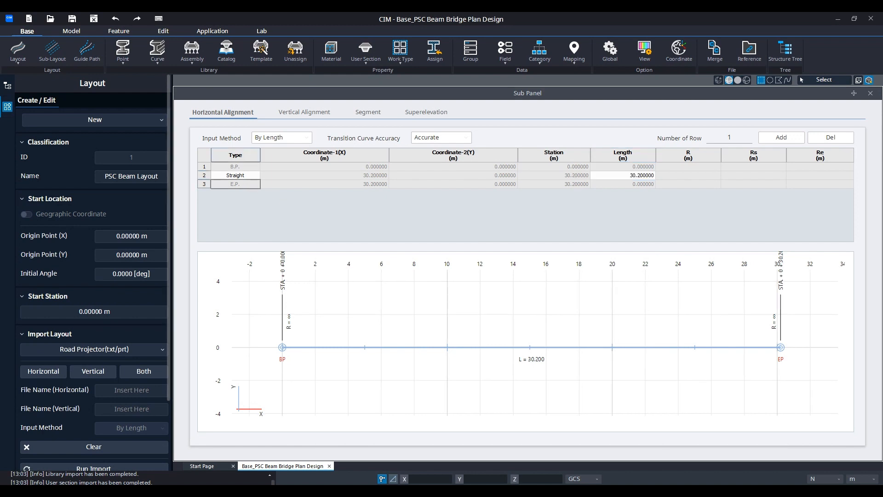
# Step: Set the second station of the vertical alignment to 30.2 m
pyautogui.click(318, 114)
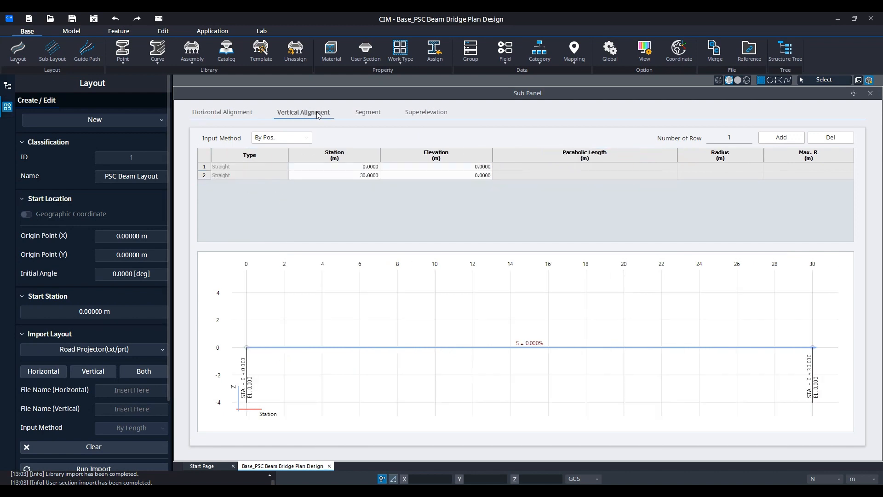
pyautogui.click(366, 175)
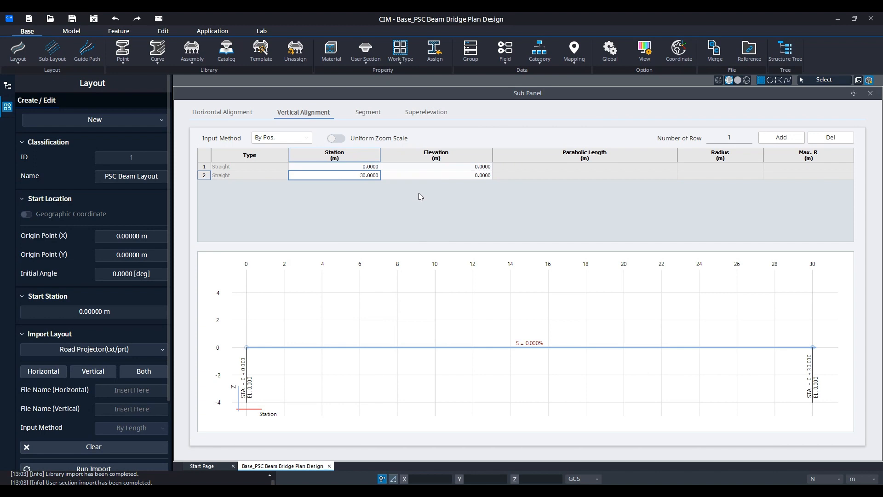
pyautogui.write('30.2')
pyautogui.click(441, 176)
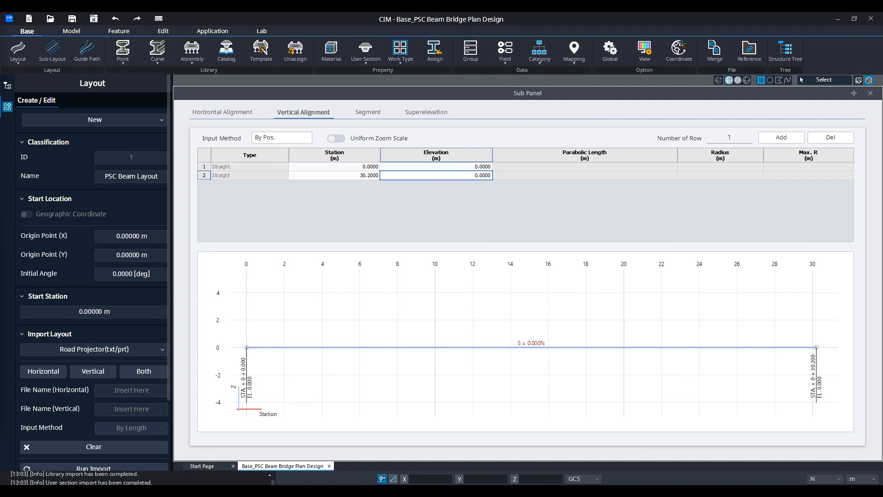
# Step: Check the layout's segment and superelevation data and create the layout
pyautogui.click(367, 113)
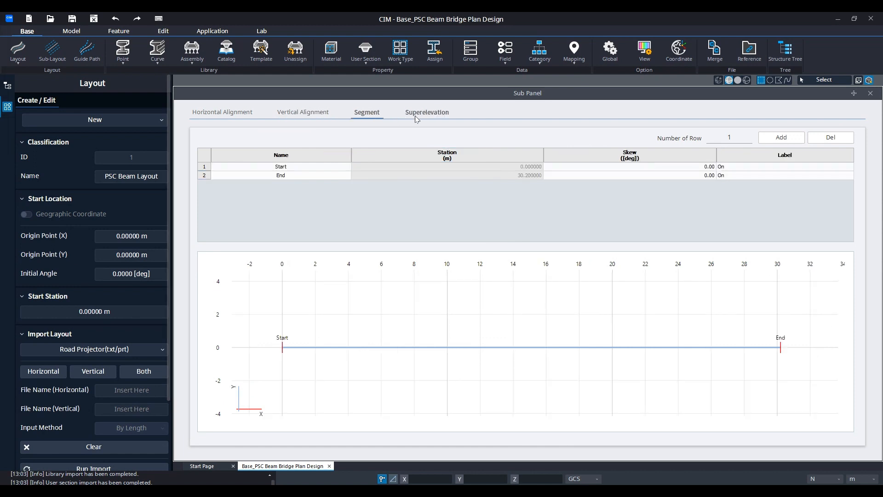
pyautogui.click(416, 115)
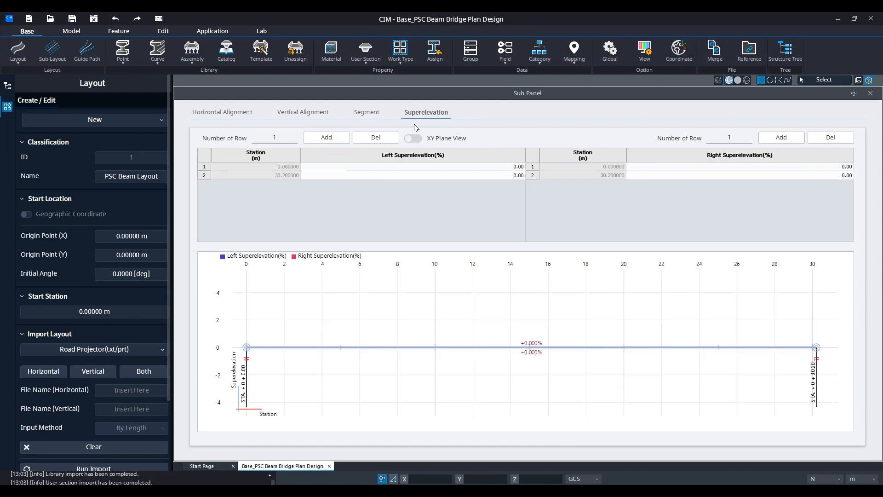
pyautogui.scroll(-3, 84, 333)
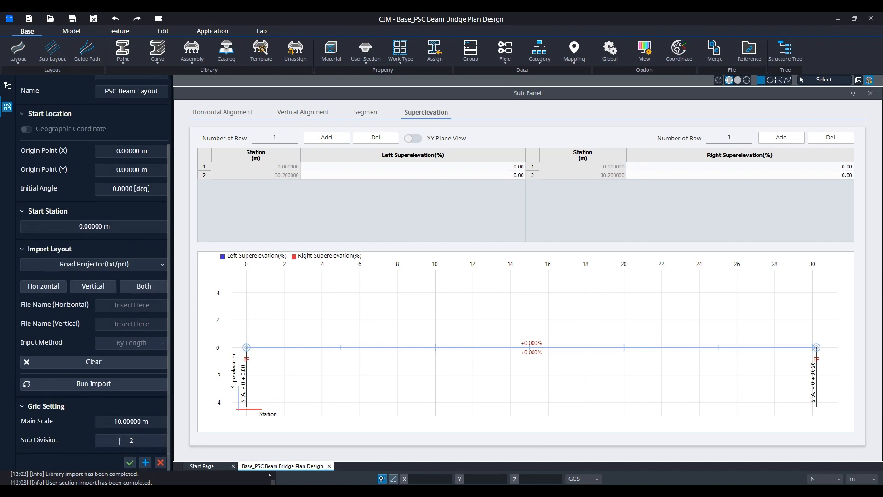
pyautogui.click(130, 462)
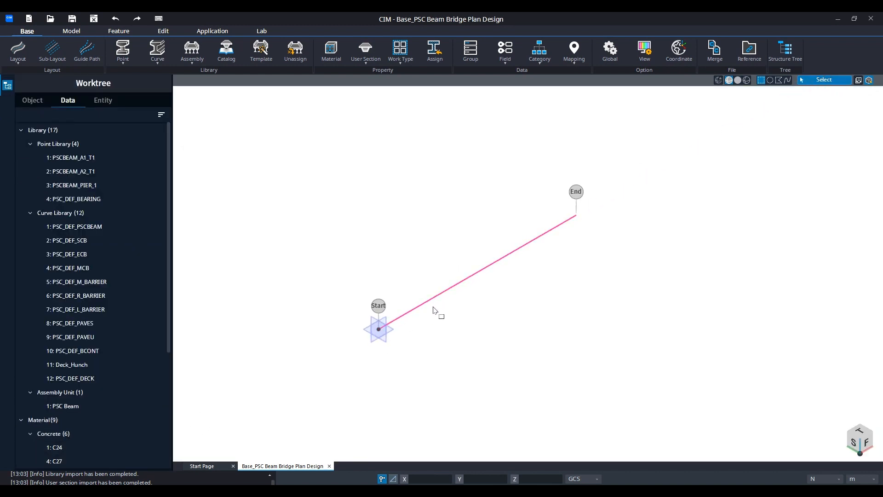
pyautogui.scroll(2, 433, 310)
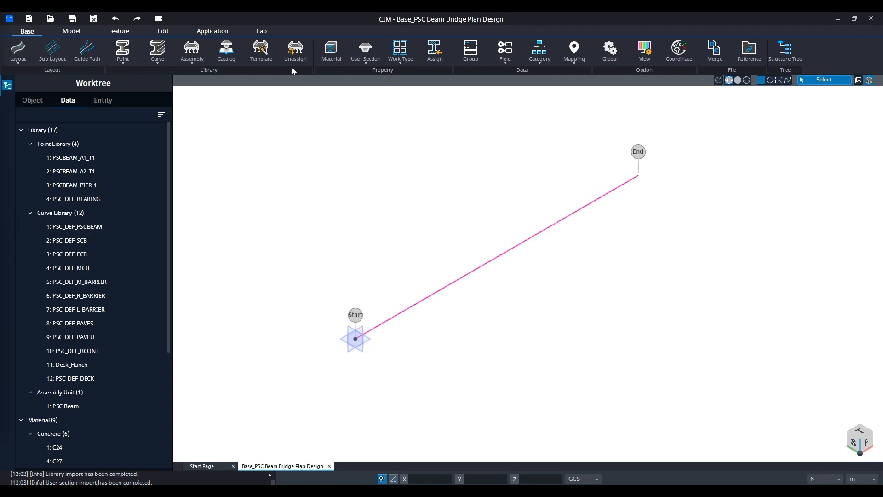
# Step: Add the PSC Beam assembly unit to the assignment list, using the Whole Layout path type and the bridge layout line
pyautogui.click(192, 63)
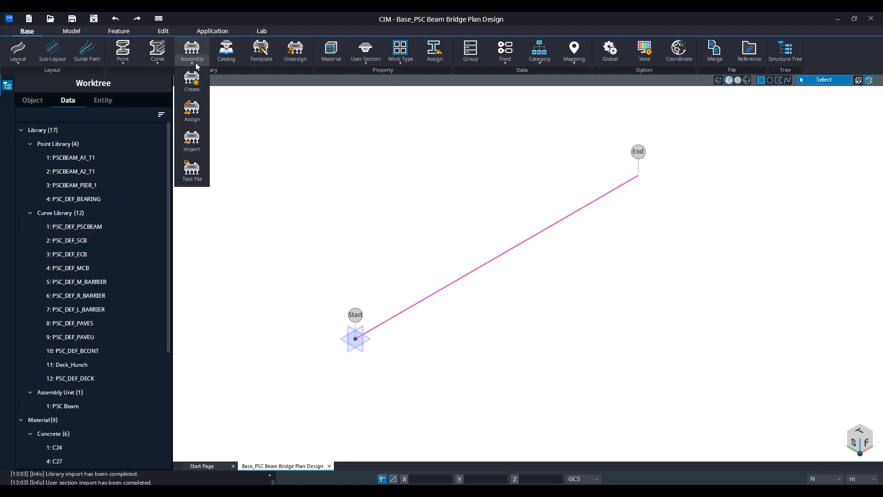
pyautogui.click(193, 114)
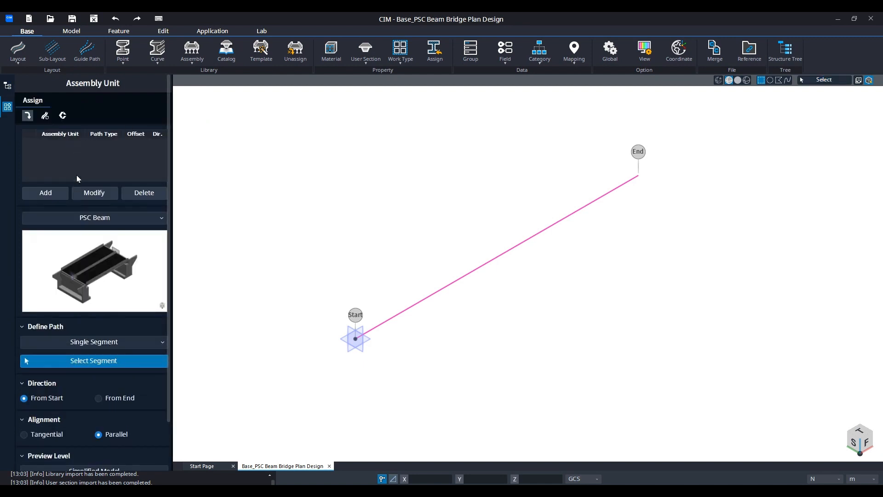
pyautogui.click(95, 341)
pyautogui.click(98, 373)
pyautogui.click(129, 361)
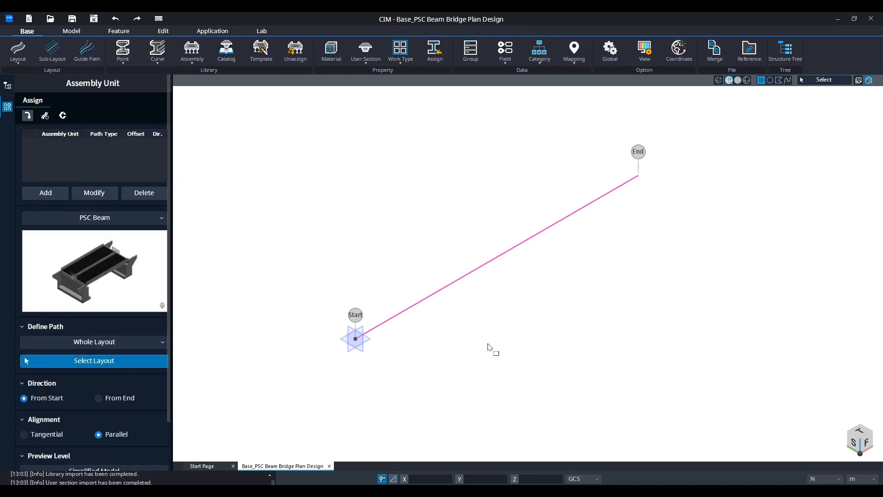
pyautogui.click(447, 286)
pyautogui.click(46, 193)
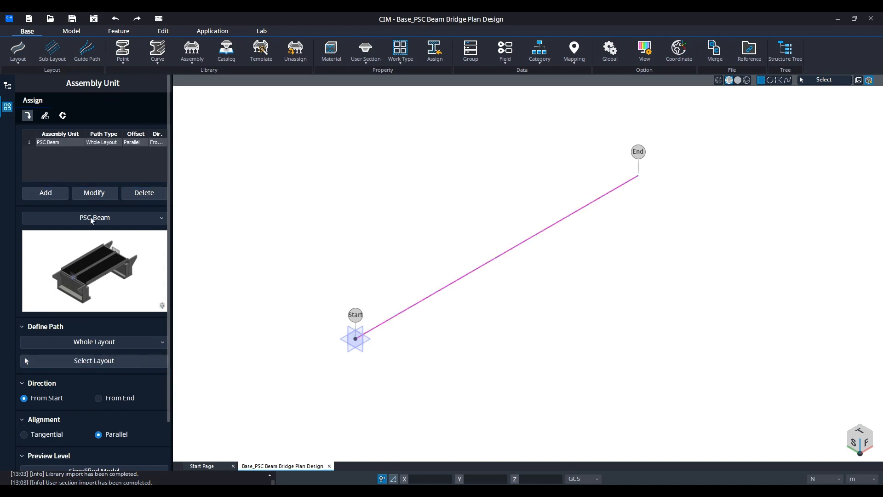
pyautogui.scroll(-1, 112, 241)
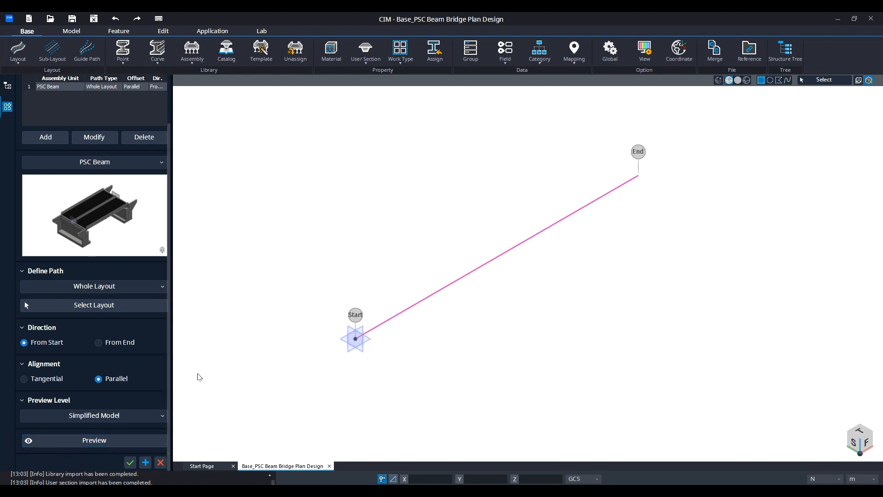
pyautogui.scroll(1, 96, 223)
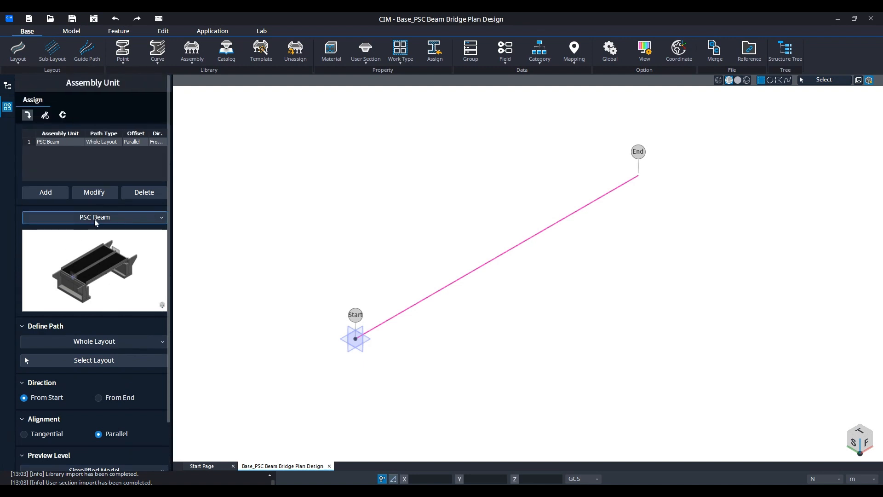
# Step: Preview the PSC Beam assembly unit along the whole layout as a simplified model and confirm the assignment
pyautogui.scroll(-1, 96, 222)
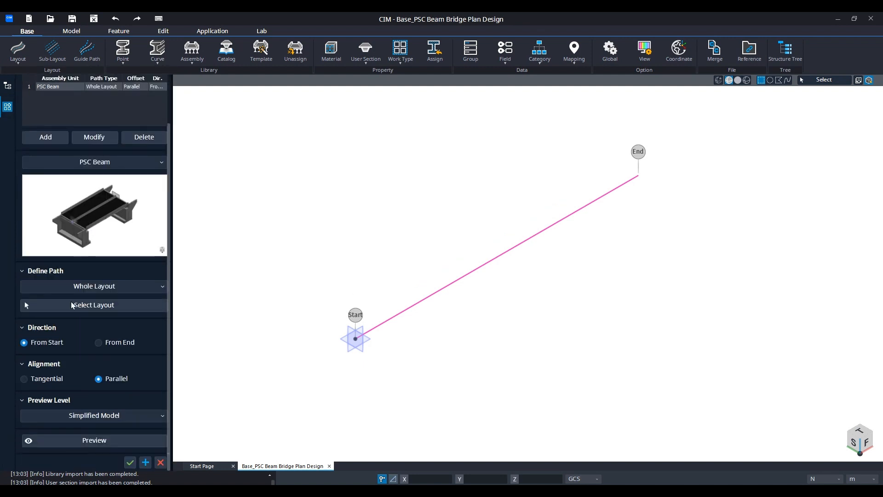
pyautogui.click(85, 441)
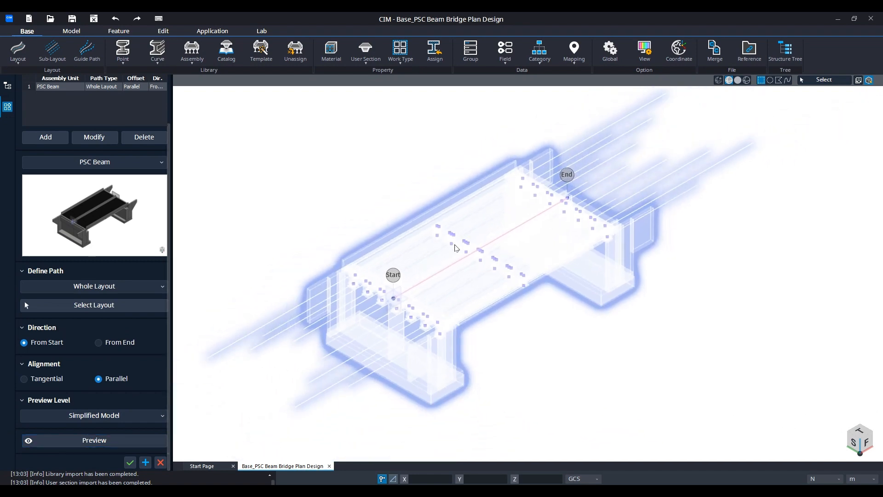
pyautogui.scroll(3, 387, 282)
pyautogui.scroll(-4, 377, 295)
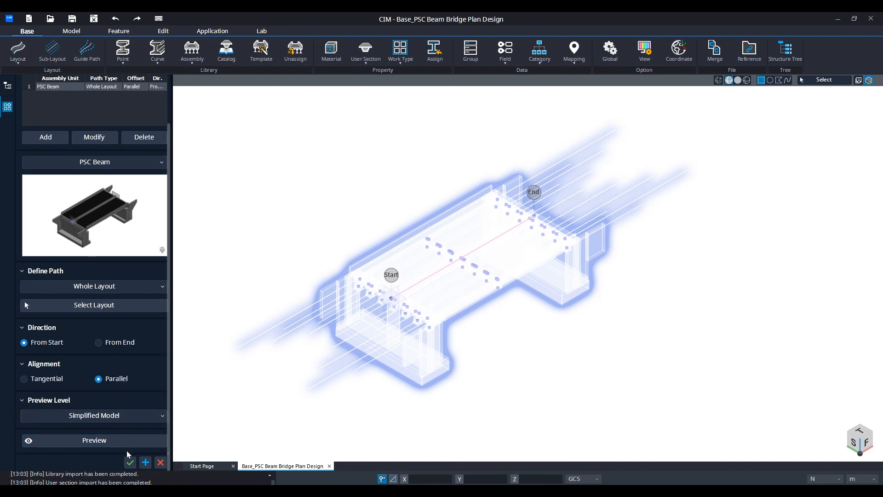
pyautogui.click(130, 462)
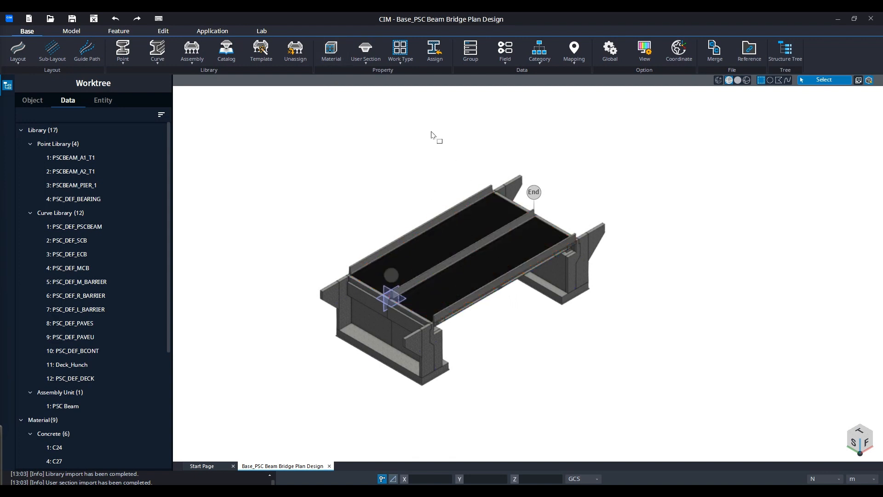
# Step: Set the concrete member transparency in the view options to Mono with a value of 0.5 and apply it
pyautogui.click(637, 57)
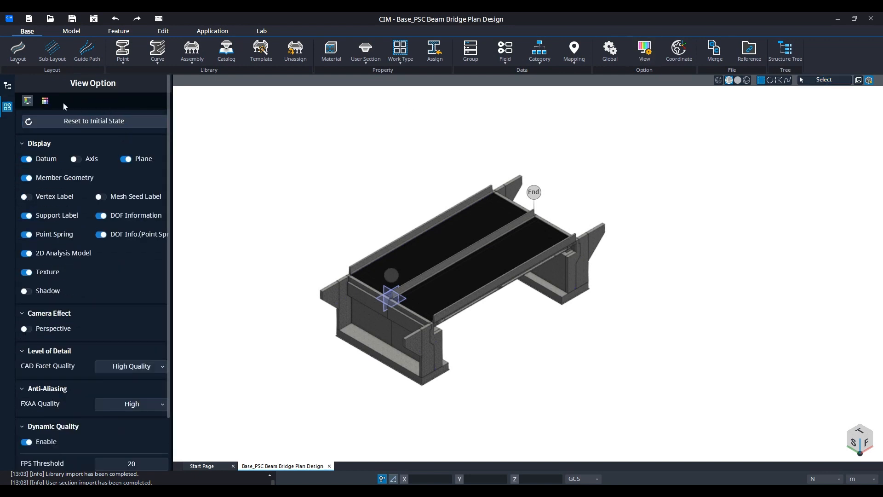
pyautogui.click(45, 101)
pyautogui.click(128, 181)
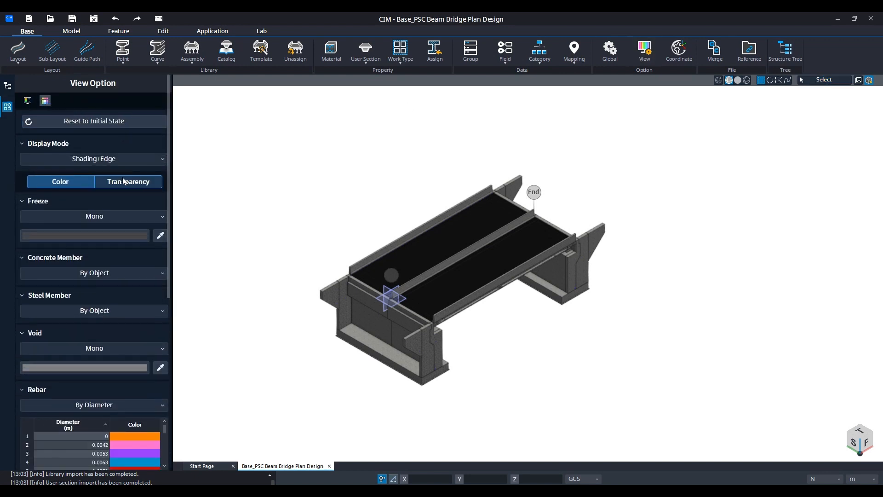
pyautogui.click(123, 272)
pyautogui.click(124, 292)
pyautogui.doubleClick(78, 293)
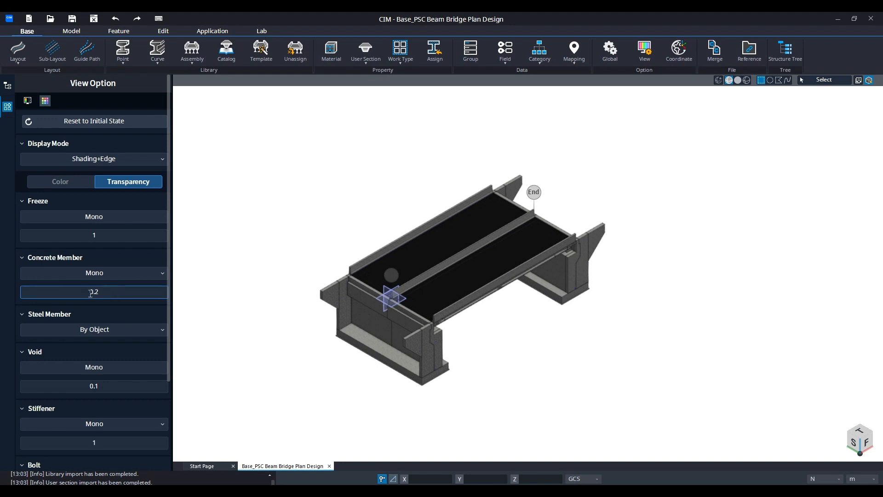
pyautogui.write('0.5')
pyautogui.scroll(-3, 140, 299)
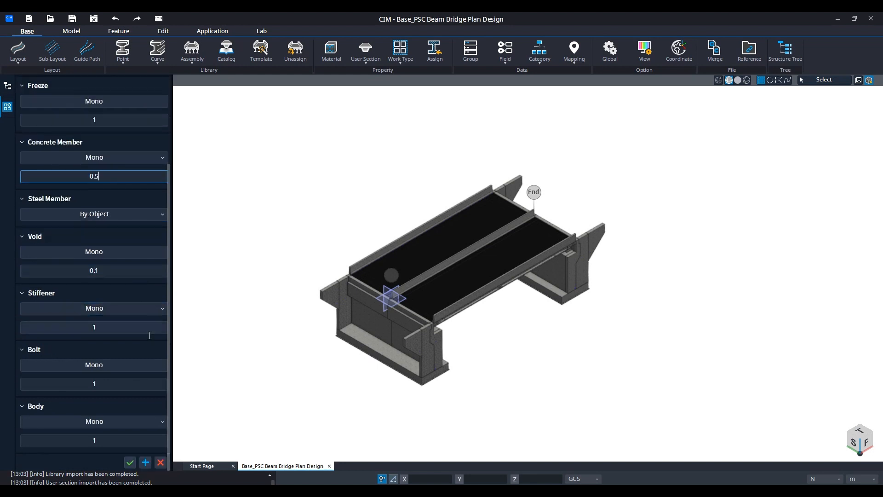
pyautogui.click(146, 462)
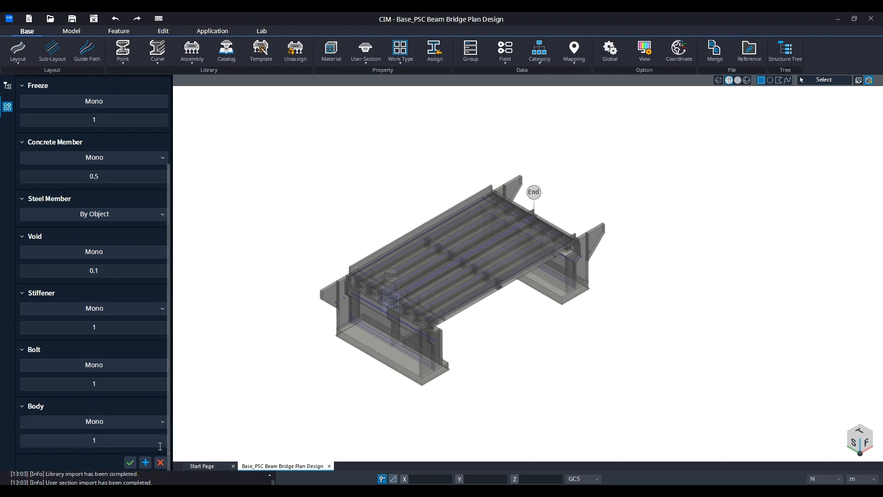
pyautogui.click(161, 463)
# Step: Examine the girders and cross beams through the transparent bridge model, and check the girder and end abutment from the front view
pyautogui.click(472, 285)
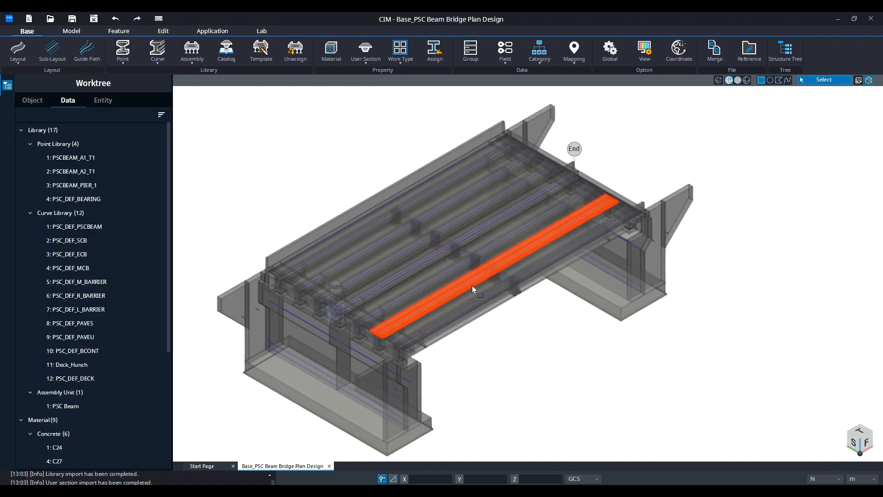
pyautogui.scroll(5, 460, 290)
pyautogui.scroll(-3, 424, 296)
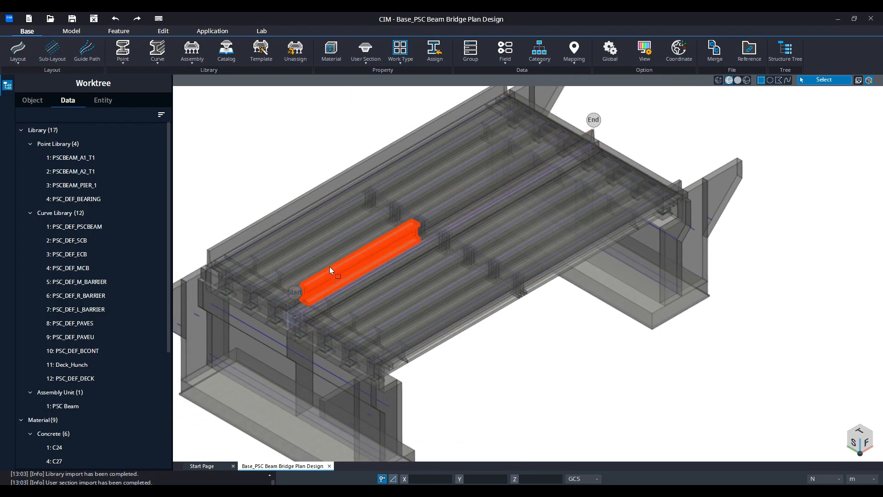
pyautogui.moveTo(473, 292); pyautogui.dragTo(522, 294, button='middle')
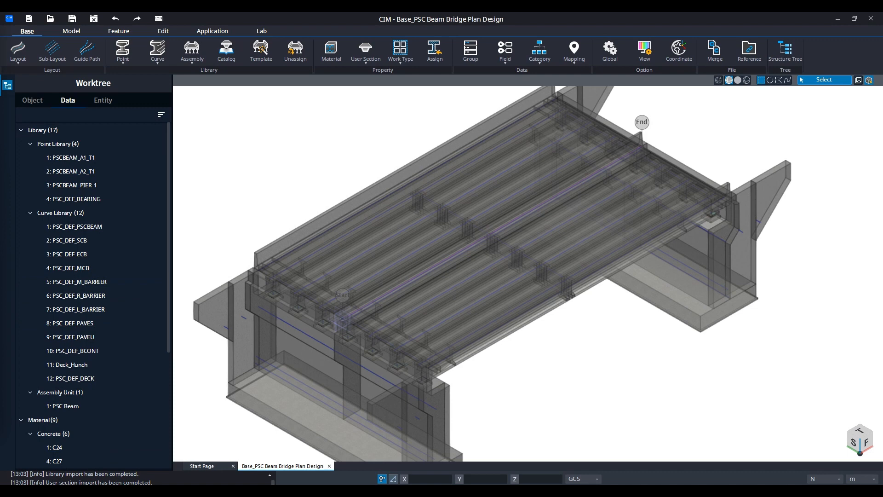
pyautogui.rightClick(294, 159)
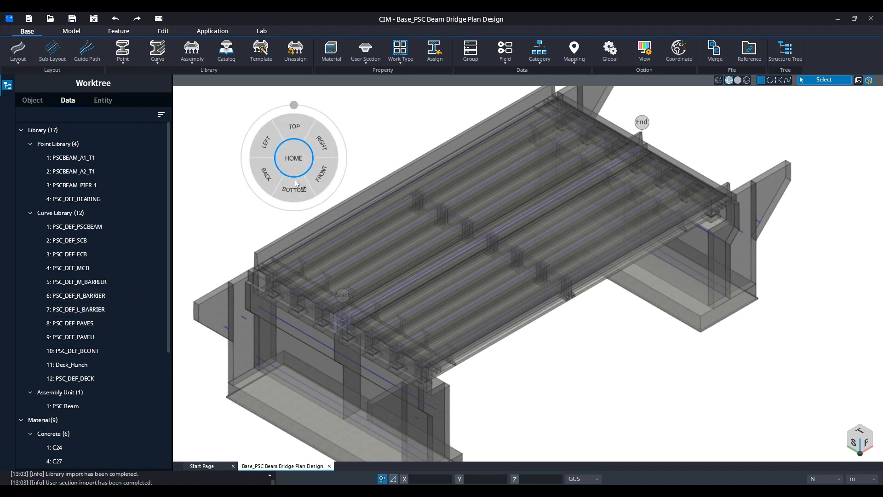
pyautogui.click(320, 183)
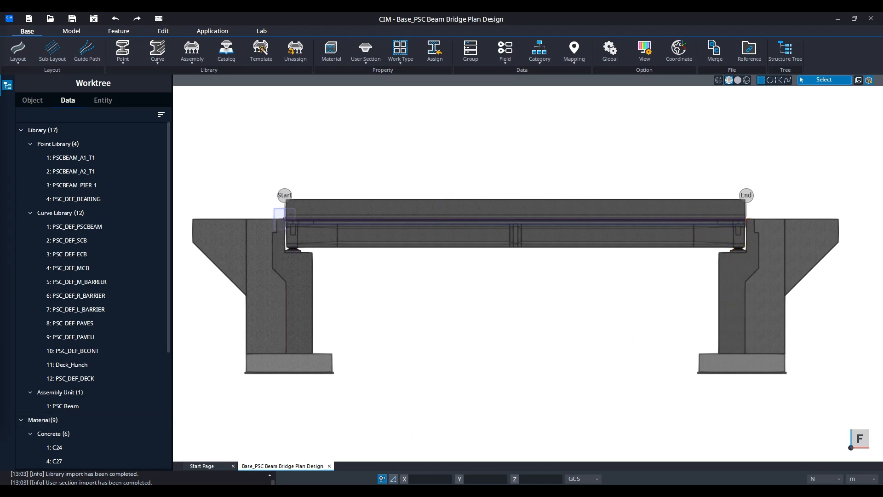
pyautogui.scroll(3, 748, 245)
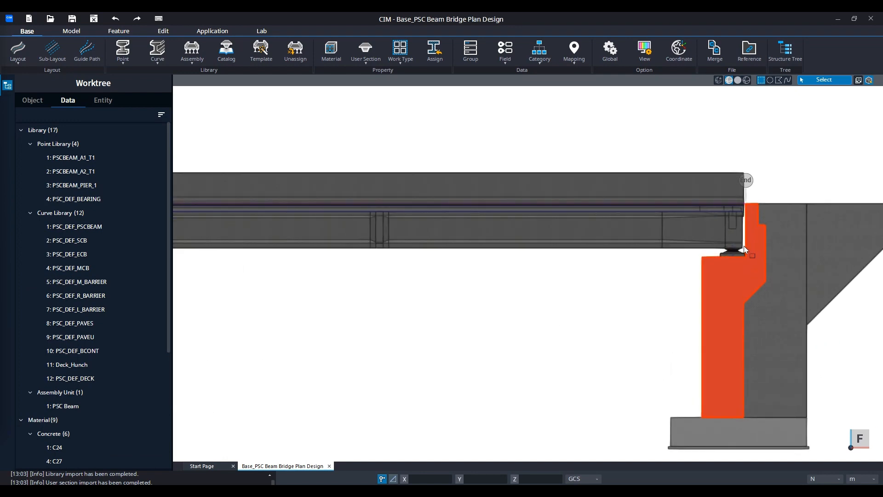
pyautogui.scroll(-3, 744, 246)
pyautogui.moveTo(254, 208); pyautogui.dragTo(756, 251)
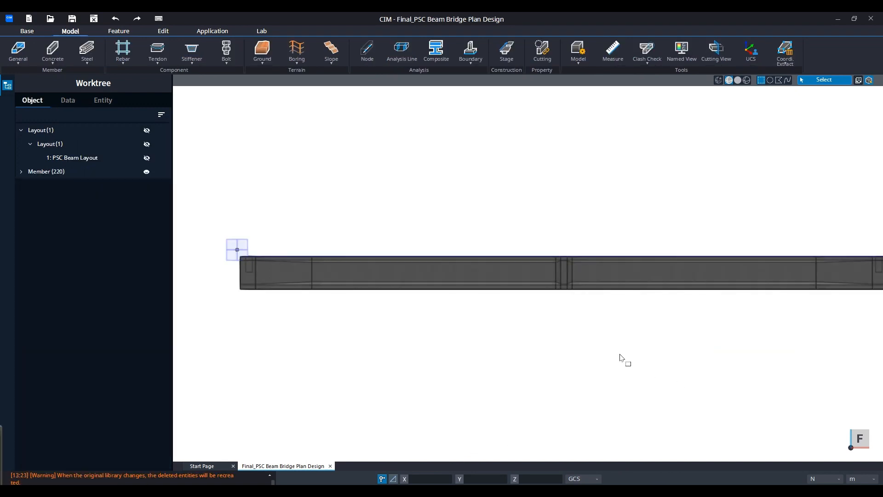
# Step: In the top view, set up a rigid link of type Vertex to 1D Member with 1D Member as the master point
pyautogui.moveTo(670, 355); pyautogui.dragTo(639, 357, button='middle')
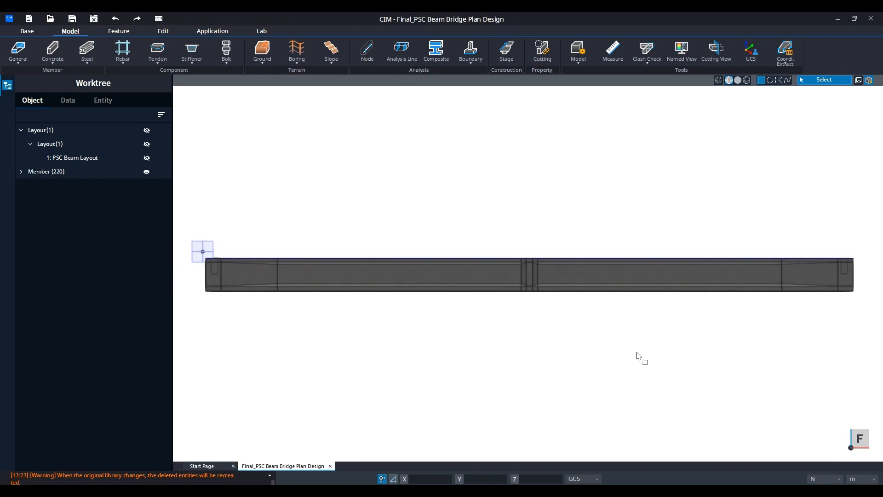
pyautogui.middleClick(354, 168)
pyautogui.click(358, 139)
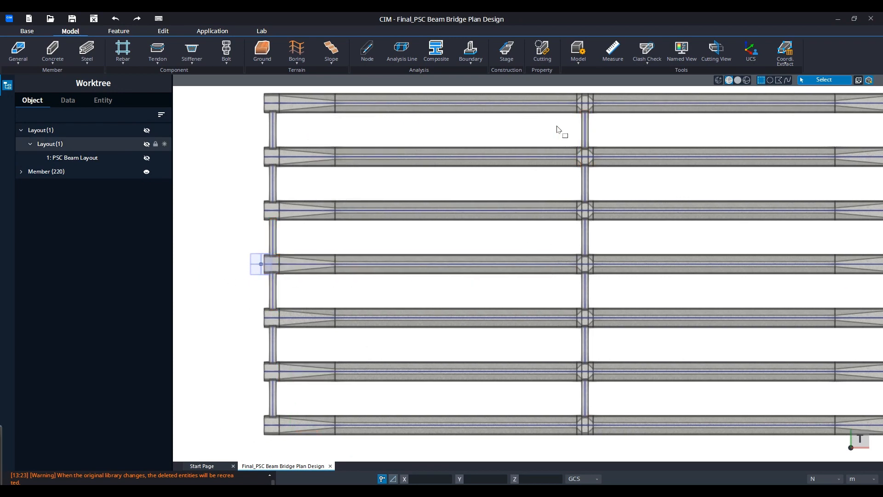
pyautogui.click(479, 62)
pyautogui.click(467, 197)
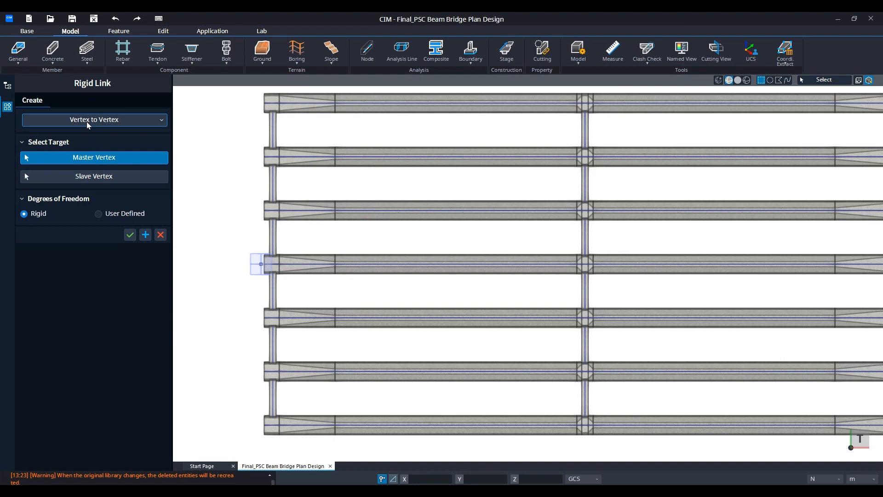
pyautogui.click(86, 121)
pyautogui.click(94, 153)
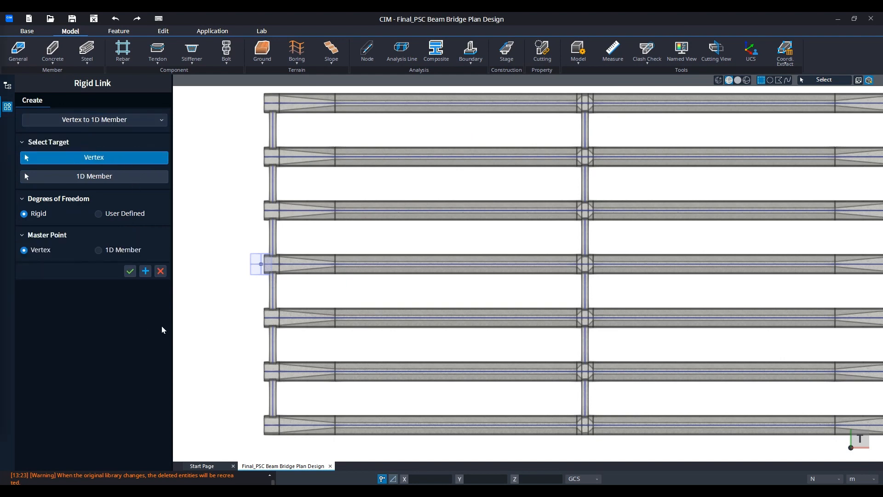
pyautogui.click(99, 250)
# Step: Select the end vertices of all cross beams at the girders' start end as link vertices and activate 1D member selection
pyautogui.moveTo(246, 124); pyautogui.dragTo(287, 158, button='middle')
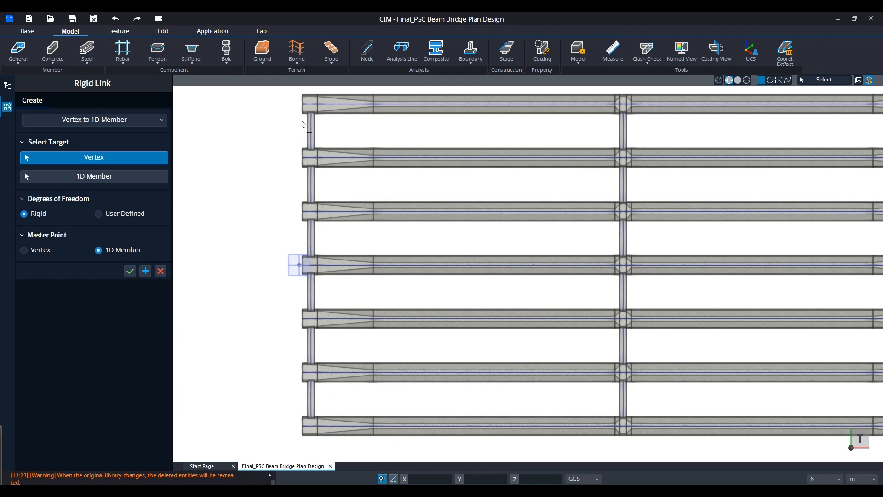
pyautogui.moveTo(304, 106); pyautogui.dragTo(315, 426)
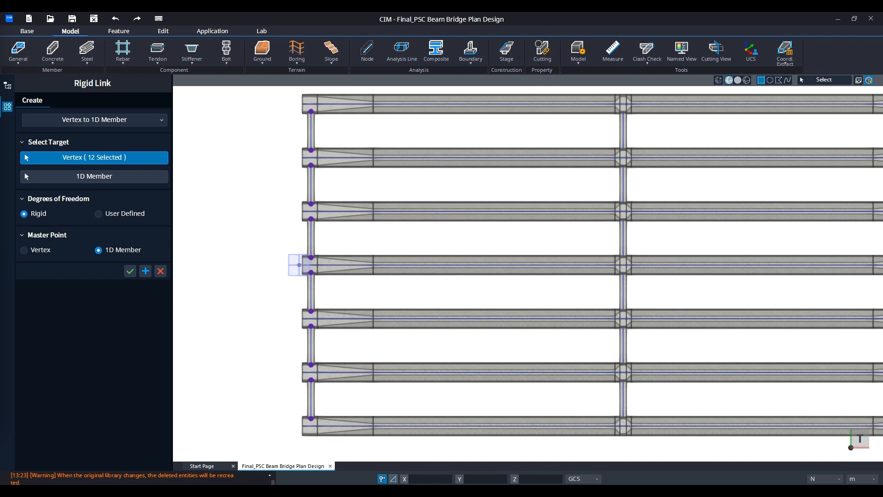
pyautogui.click(57, 179)
pyautogui.moveTo(310, 134); pyautogui.dragTo(305, 147, button='middle')
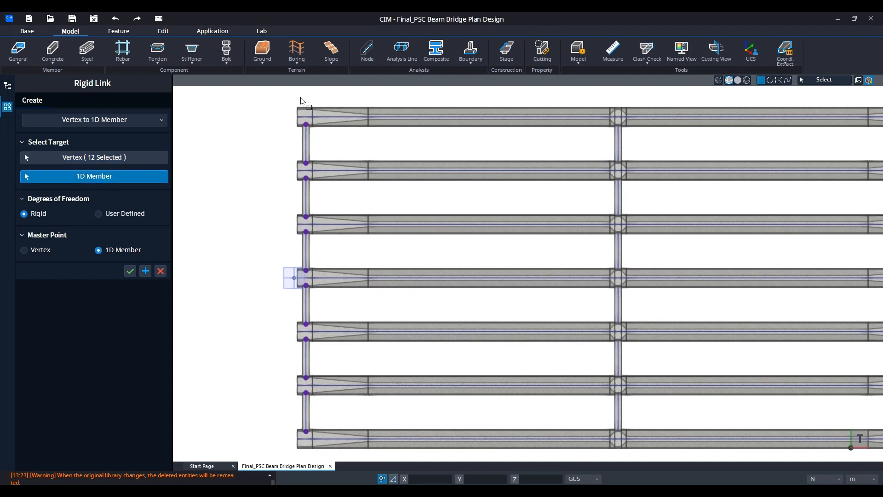
pyautogui.moveTo(300, 97); pyautogui.dragTo(267, 445)
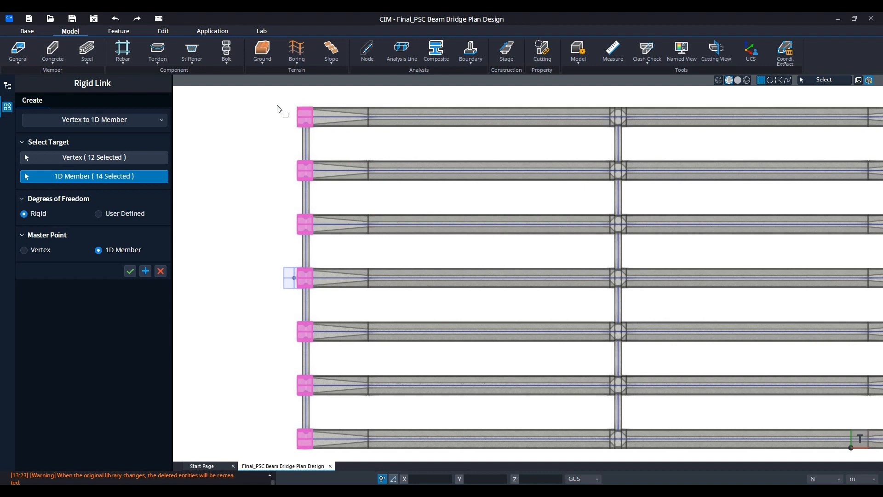
pyautogui.moveTo(280, 107); pyautogui.dragTo(300, 457)
pyautogui.click(108, 176)
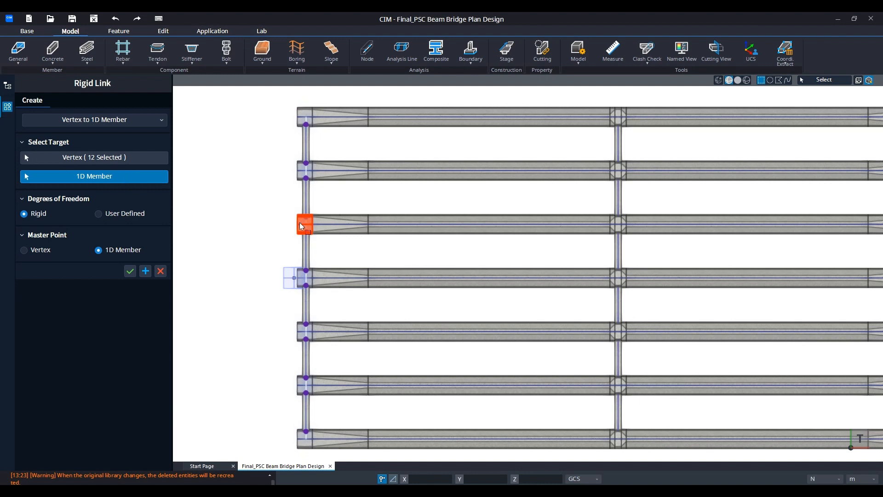
# Step: Select the end member of each of the seven girders at the start end and create the rigid links
pyautogui.click(298, 112)
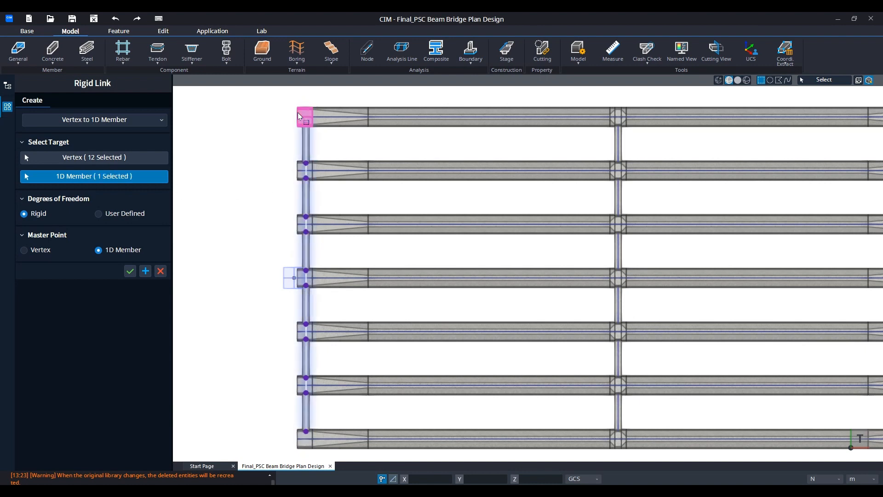
pyautogui.click(299, 165)
pyautogui.click(299, 219)
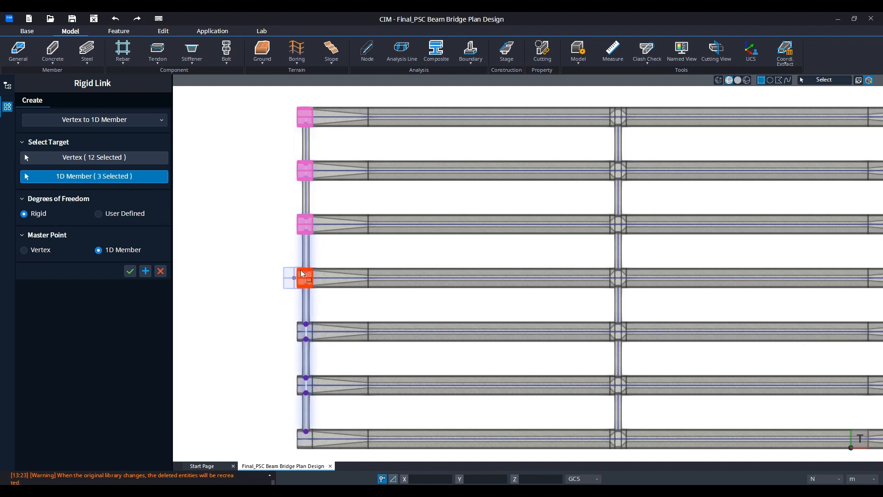
pyautogui.click(297, 274)
pyautogui.click(296, 327)
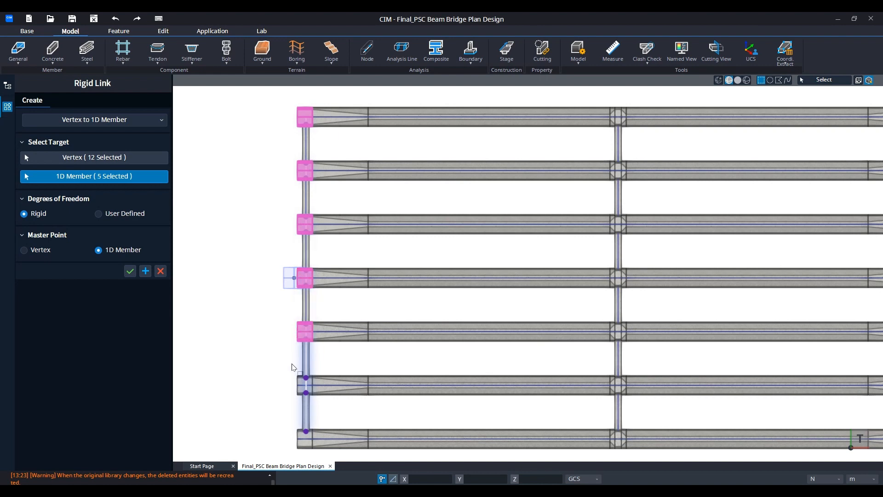
pyautogui.click(296, 379)
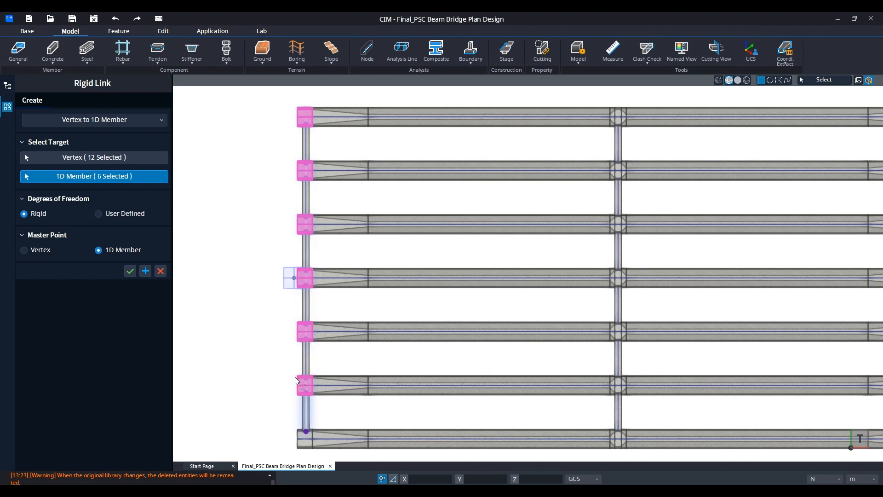
pyautogui.click(296, 434)
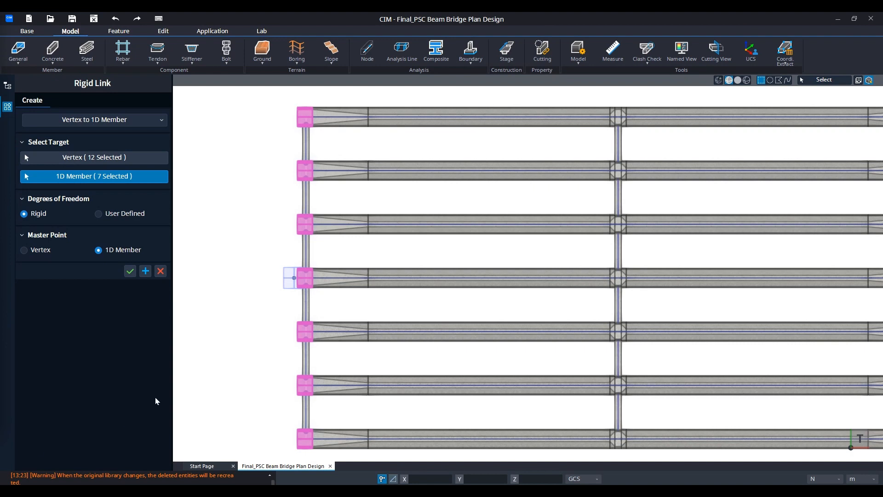
pyautogui.click(146, 272)
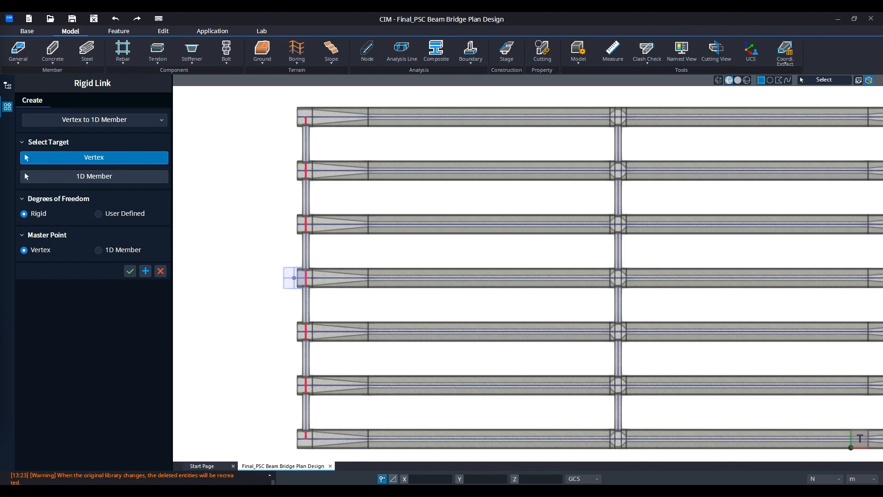
pyautogui.moveTo(556, 292); pyautogui.dragTo(386, 281, button='middle')
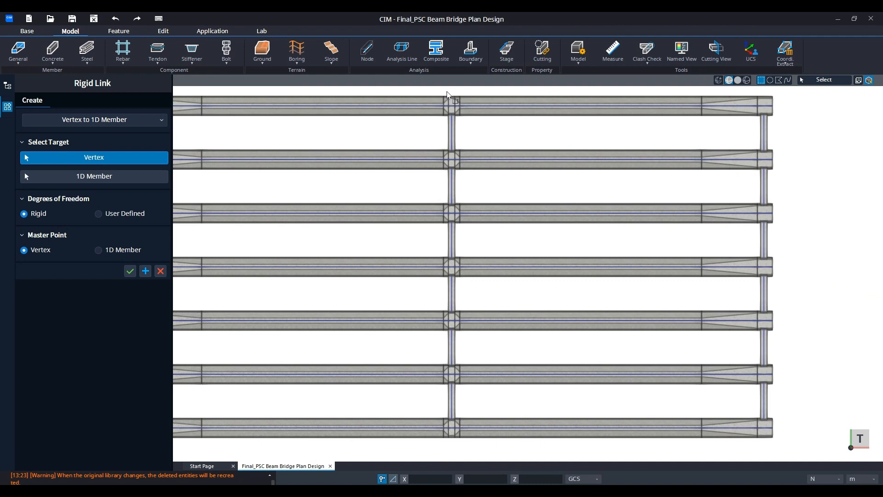
pyautogui.click(457, 114)
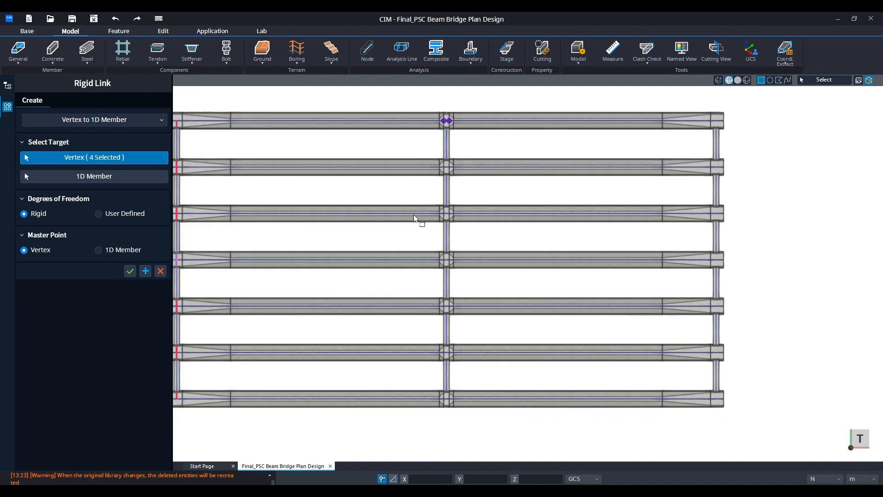
pyautogui.scroll(-1, 416, 214)
pyautogui.moveTo(444, 238); pyautogui.dragTo(451, 417)
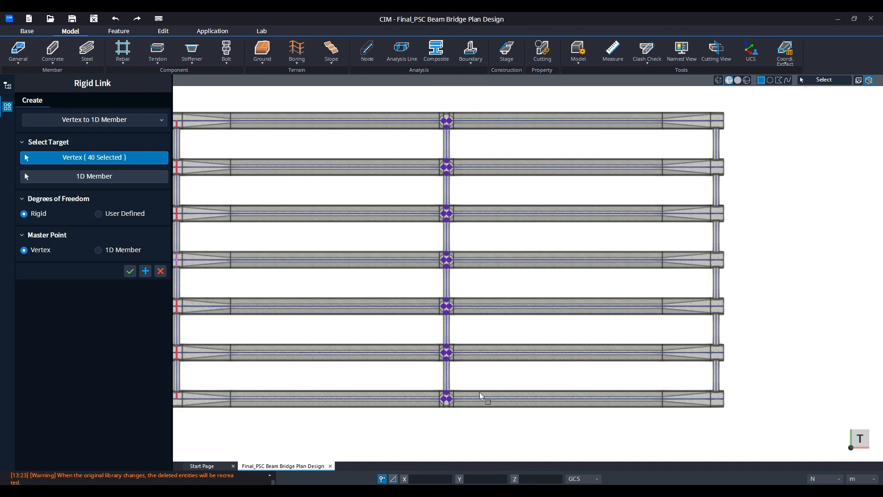
pyautogui.press('Escape')
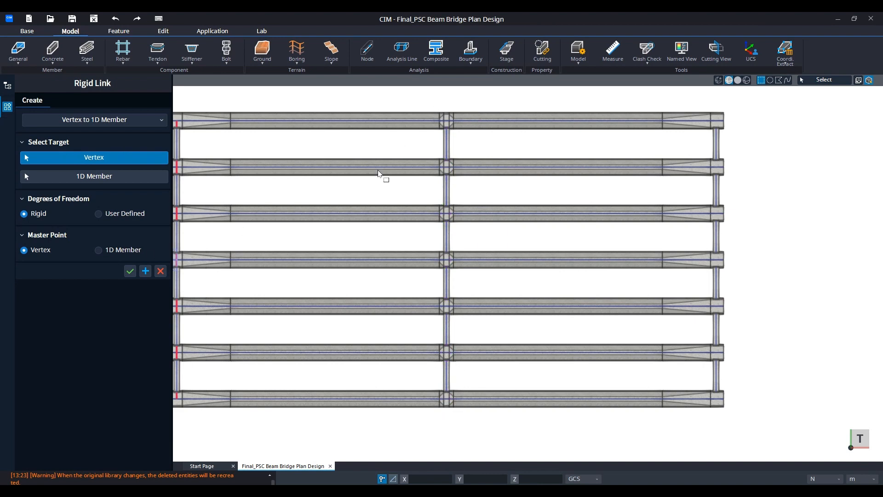
pyautogui.moveTo(336, 186); pyautogui.dragTo(441, 184, button='middle')
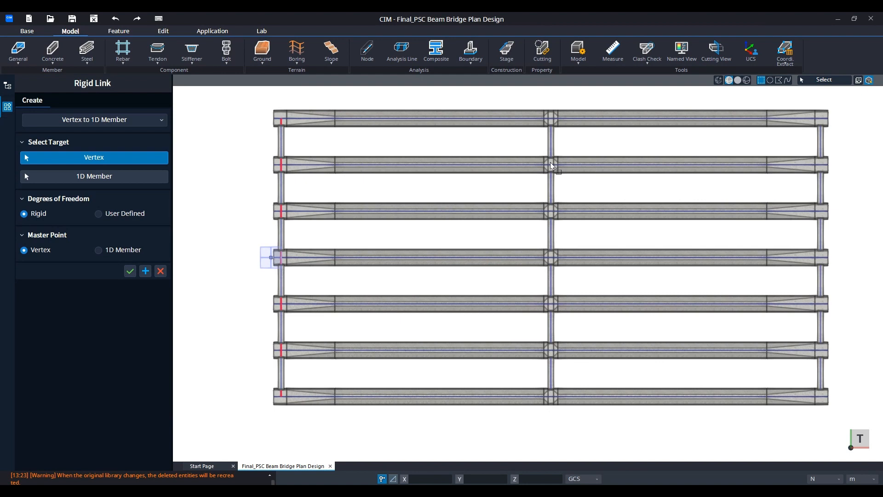
pyautogui.click(551, 124)
pyautogui.scroll(3, 551, 125)
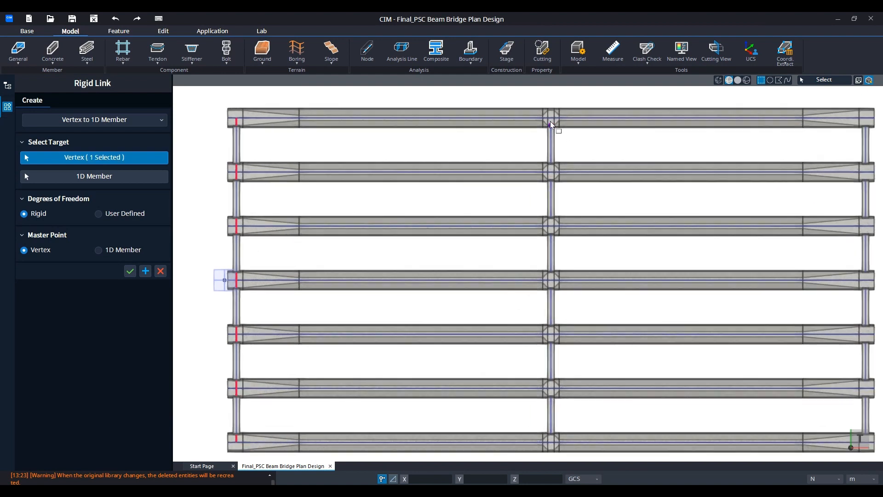
pyautogui.scroll(-3, 551, 124)
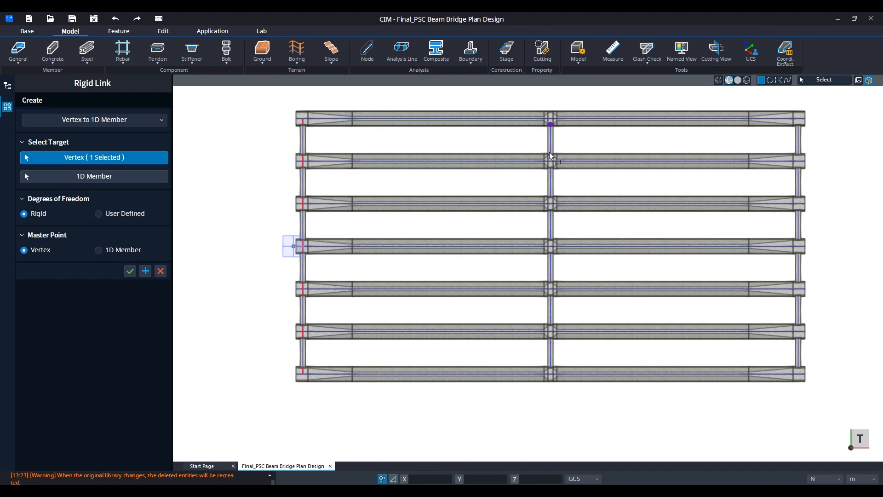
pyautogui.moveTo(549, 150); pyautogui.dragTo(554, 381)
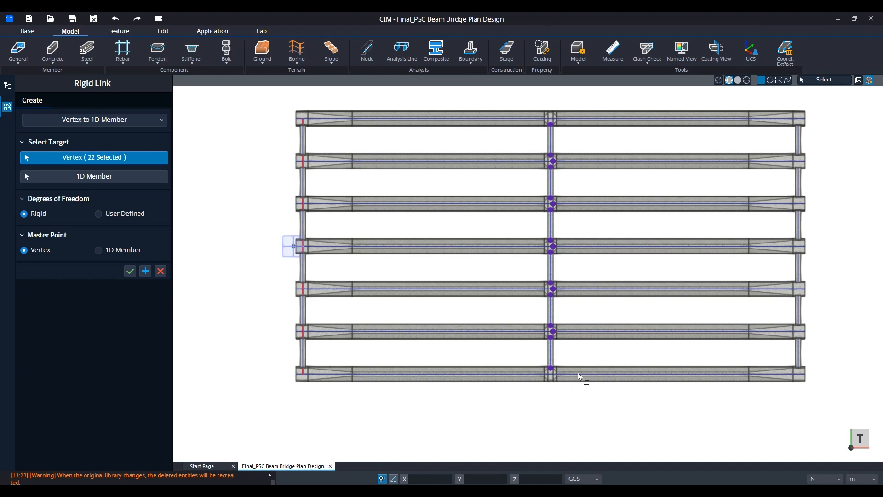
pyautogui.scroll(3, 572, 360)
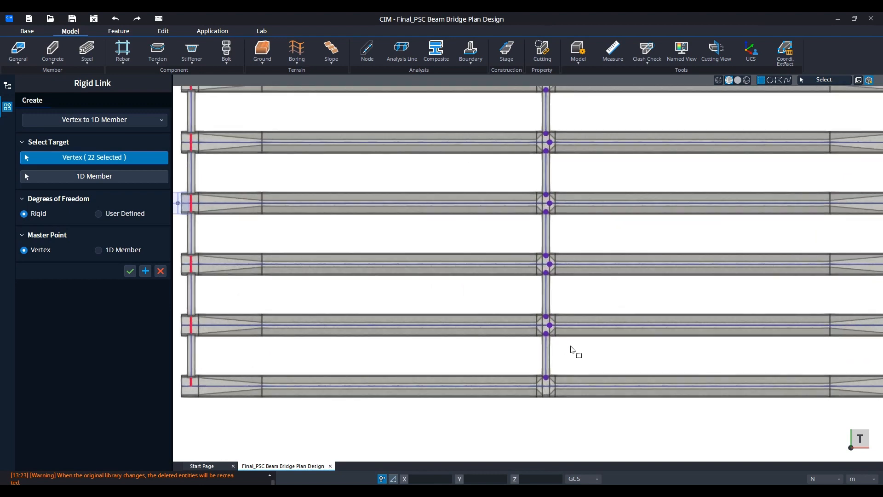
pyautogui.click(551, 326)
pyautogui.scroll(-3, 558, 363)
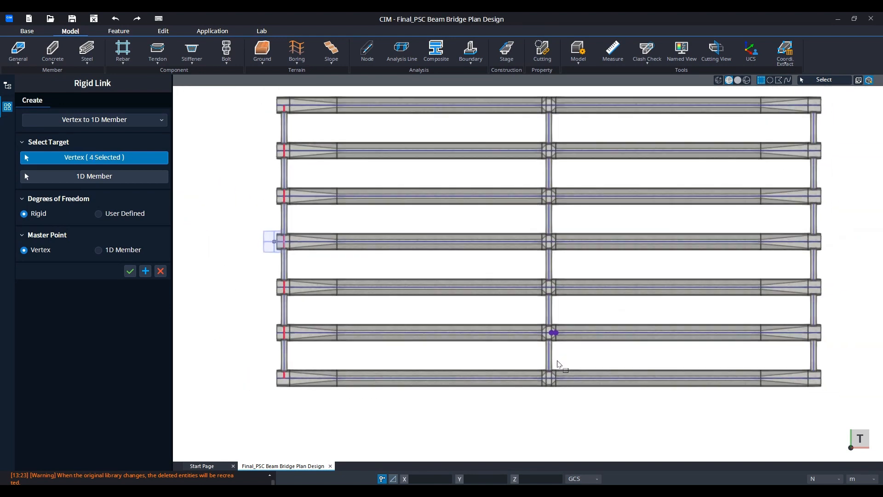
pyautogui.scroll(-1, 553, 384)
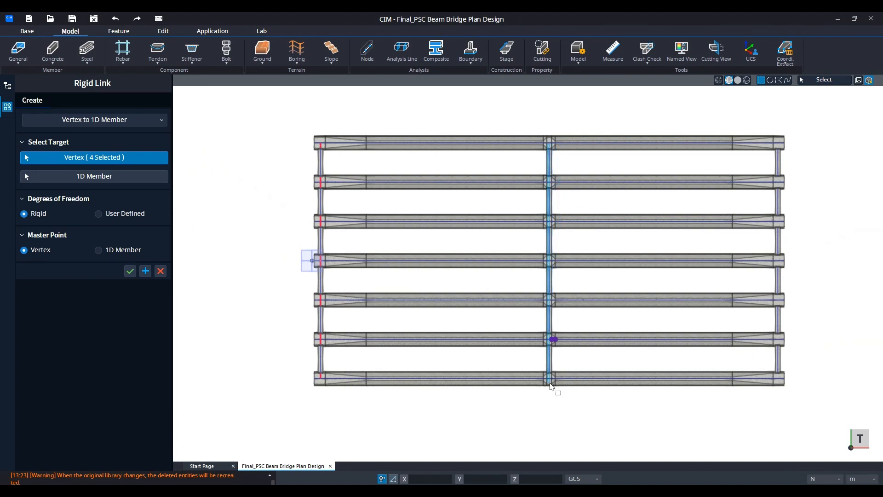
# Step: Select the end vertices of all cross beams at midspan as link vertices and activate 1D member selection with no members selected
pyautogui.click(553, 382)
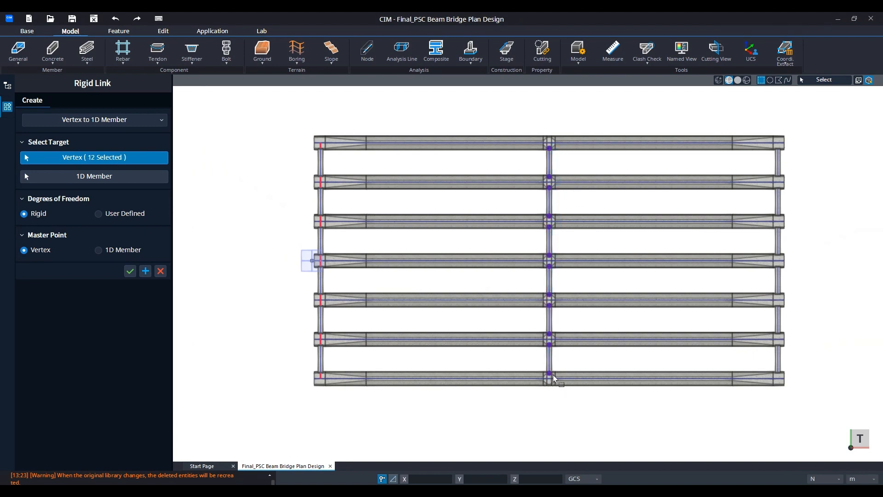
pyautogui.click(148, 178)
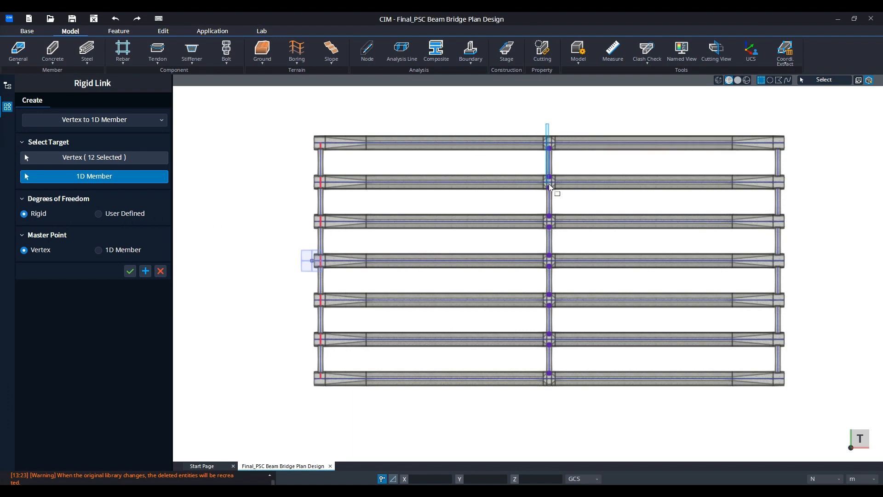
pyautogui.moveTo(550, 186); pyautogui.dragTo(554, 394)
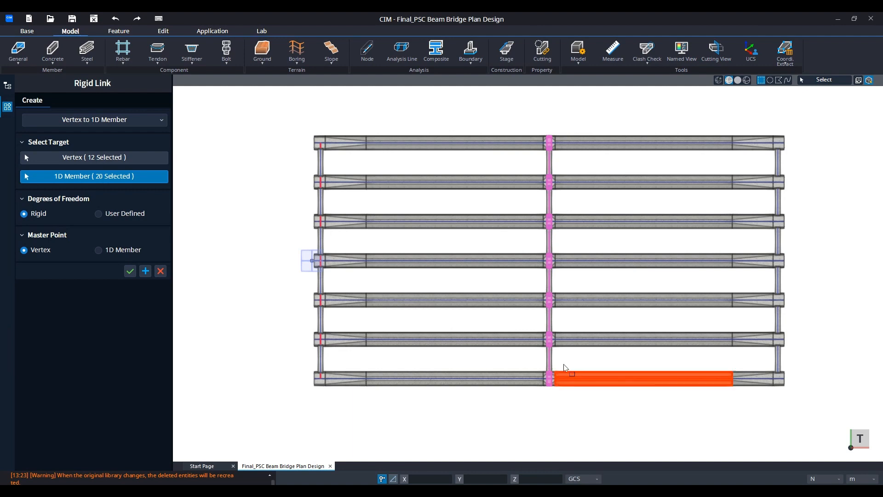
pyautogui.click(131, 180)
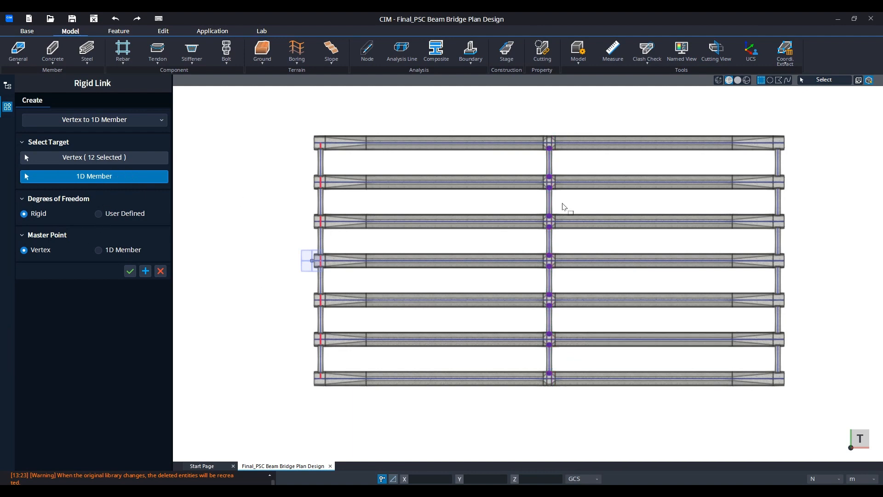
# Step: Select the short midspan member of each of the seven girders and create the rigid links, keeping the command open
pyautogui.scroll(4, 550, 140)
pyautogui.click(550, 142)
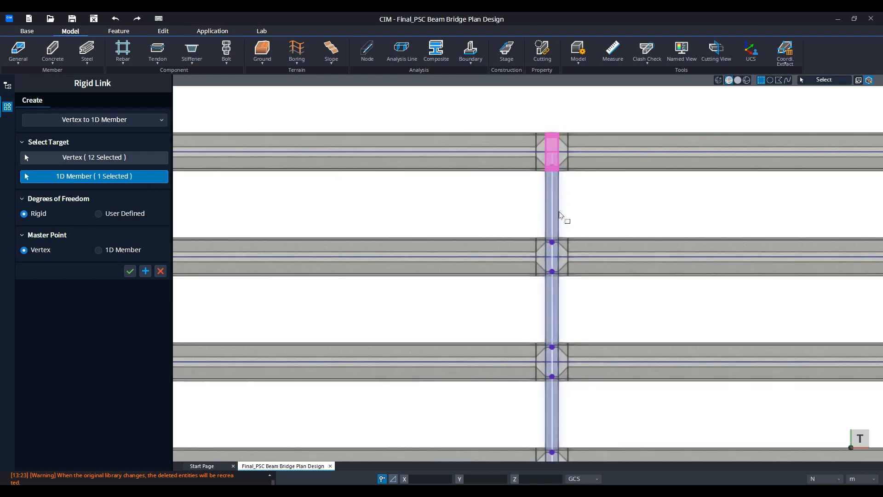
pyautogui.click(554, 251)
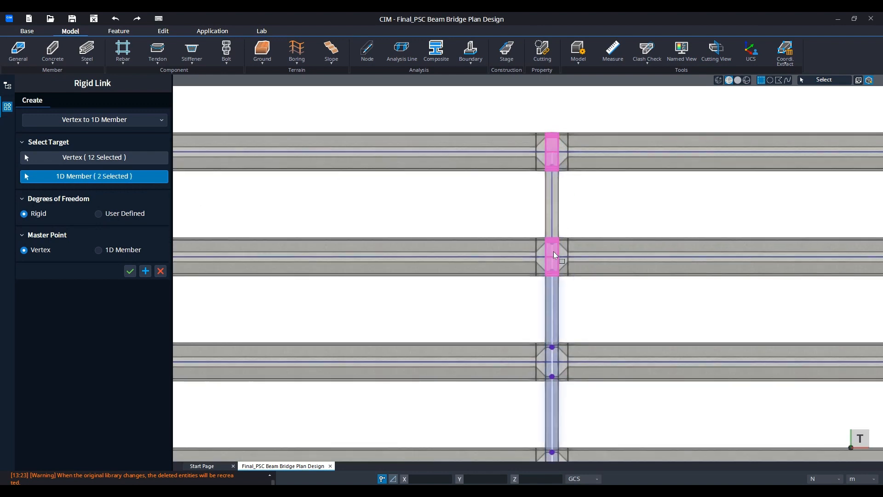
pyautogui.click(553, 357)
pyautogui.scroll(-3, 556, 355)
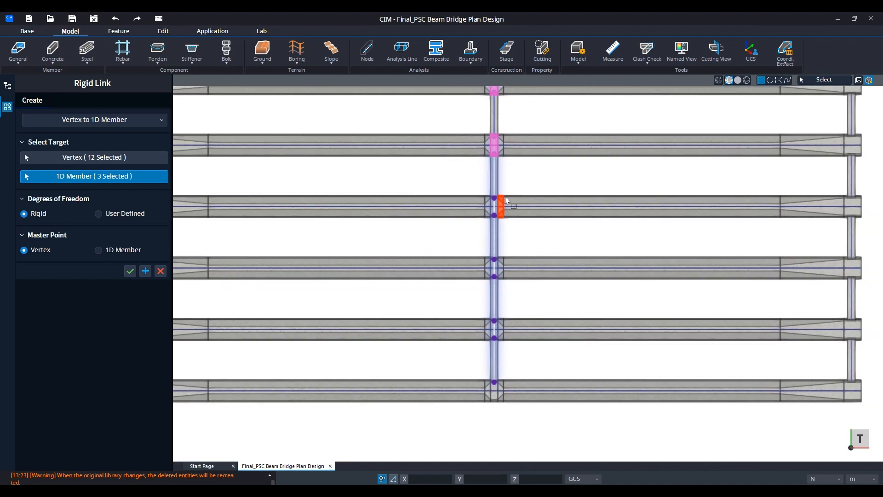
pyautogui.click(495, 202)
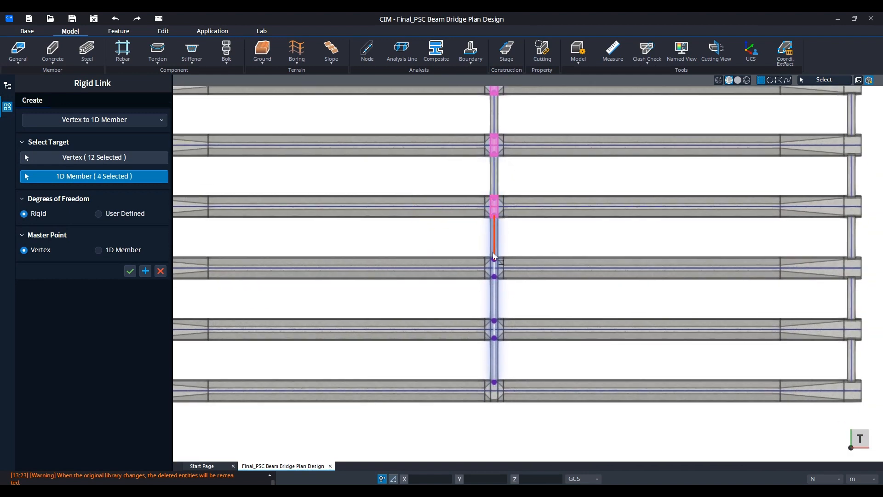
pyautogui.click(495, 264)
pyautogui.click(493, 330)
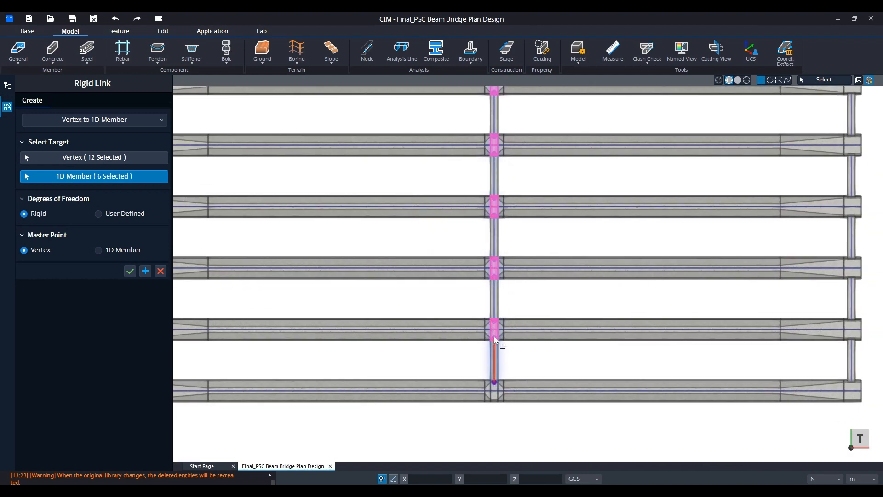
pyautogui.click(495, 394)
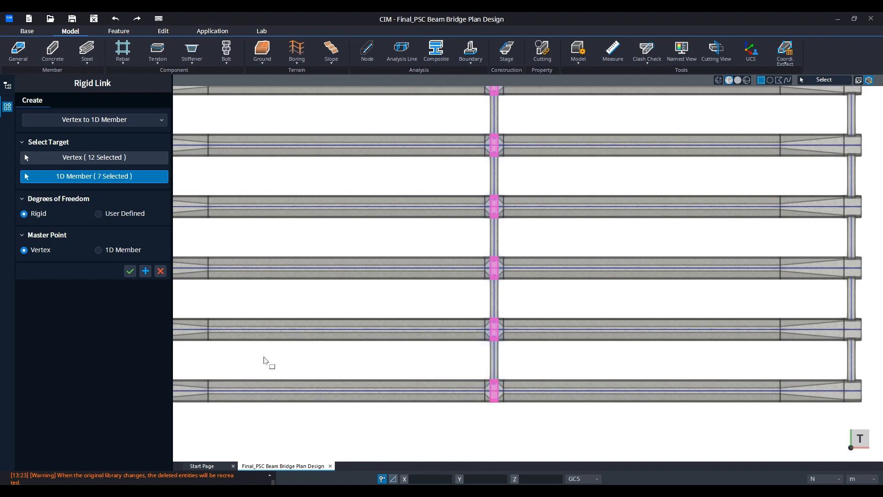
pyautogui.click(145, 271)
# Step: Select the end vertices of all cross beams at the girders' far end as link vertices and activate 1D member selection
pyautogui.scroll(-3, 392, 278)
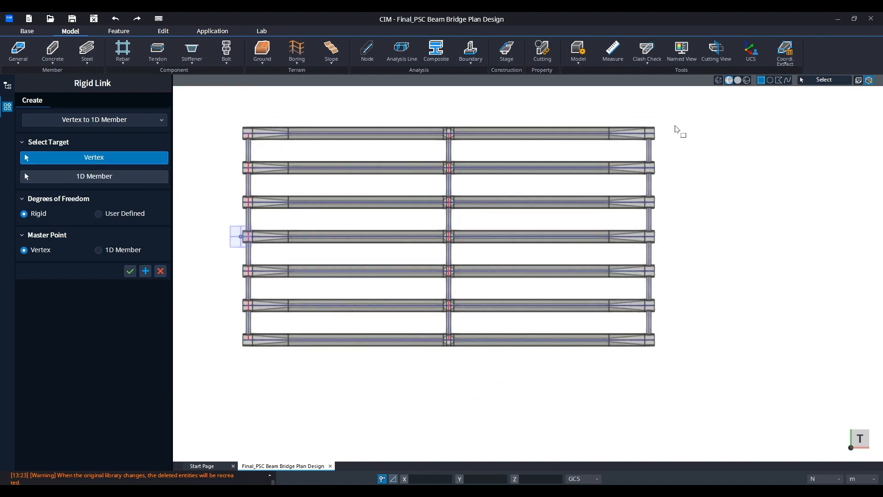
pyautogui.scroll(3, 653, 134)
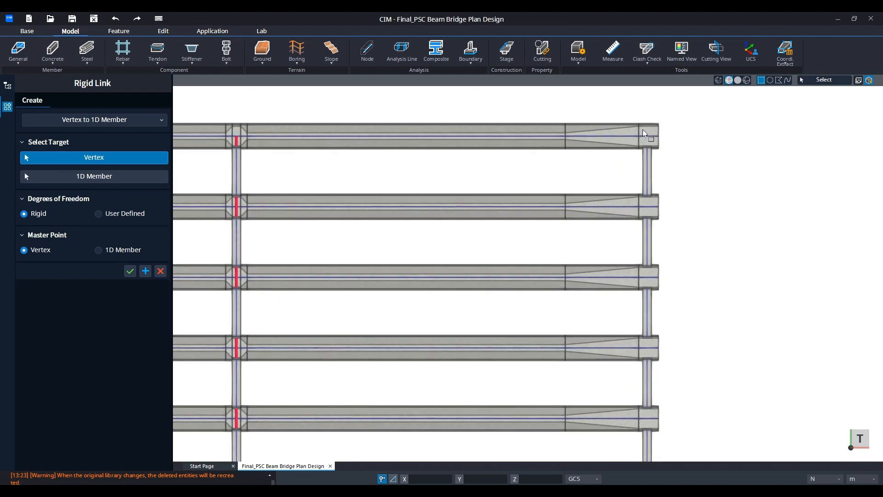
pyautogui.moveTo(644, 139); pyautogui.dragTo(654, 234)
pyautogui.scroll(-3, 665, 229)
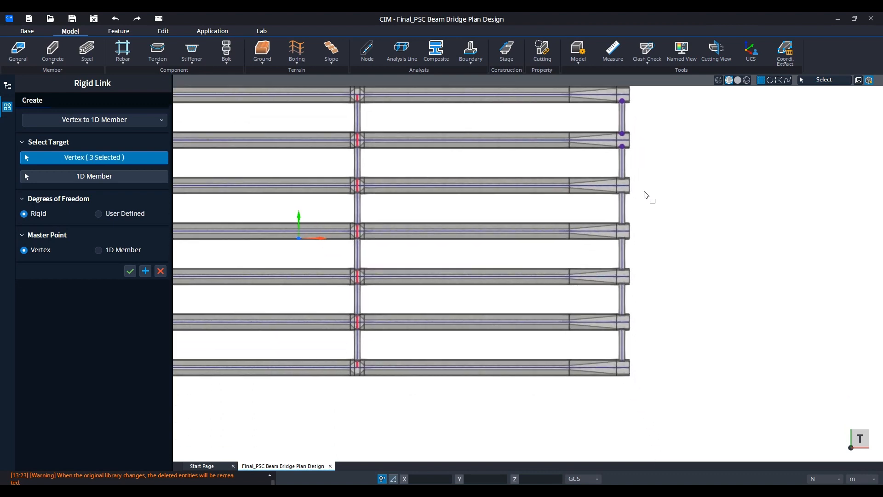
pyautogui.moveTo(619, 173); pyautogui.dragTo(629, 204)
pyautogui.moveTo(641, 161); pyautogui.dragTo(635, 187, button='middle')
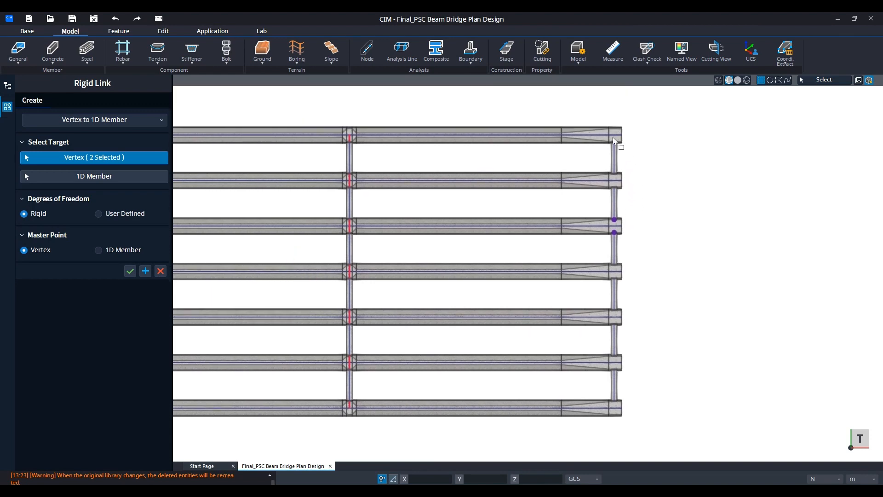
pyautogui.moveTo(614, 142); pyautogui.dragTo(618, 410)
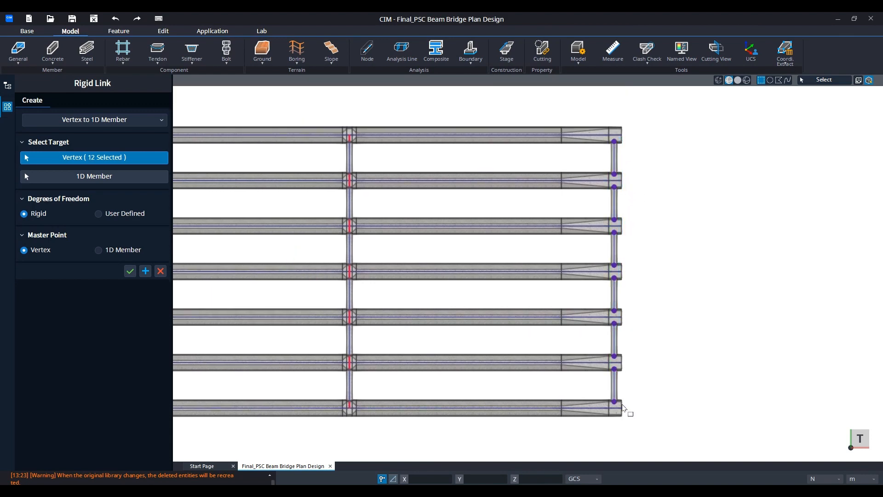
pyautogui.click(112, 177)
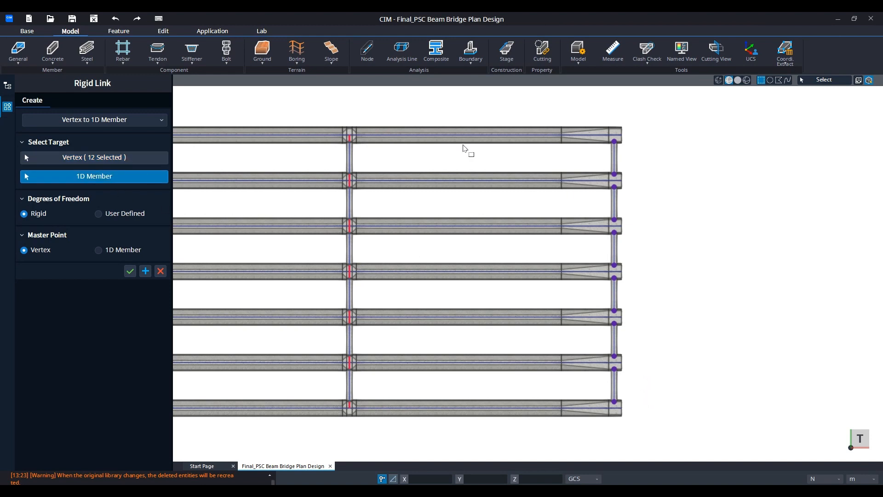
# Step: Select the end member of each of the seven girders at the far end, create the rigid links and finish the command
pyautogui.click(617, 134)
pyautogui.click(618, 177)
pyautogui.click(622, 226)
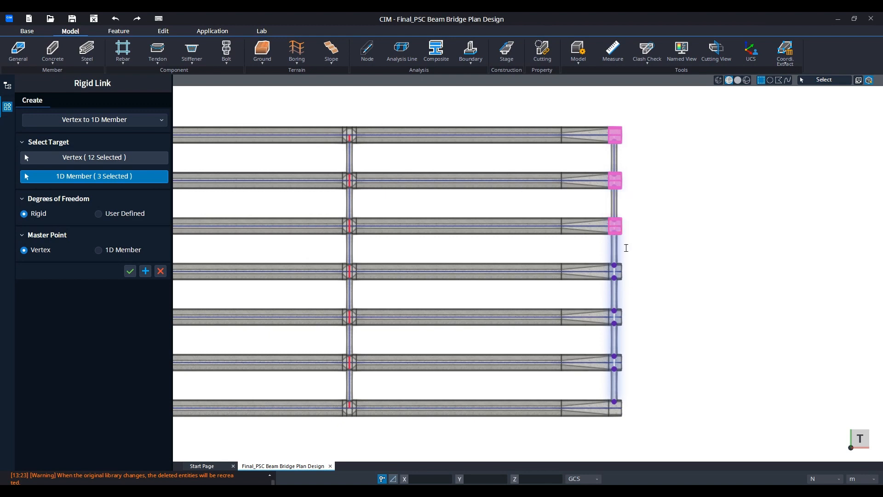
pyautogui.click(618, 275)
pyautogui.click(621, 316)
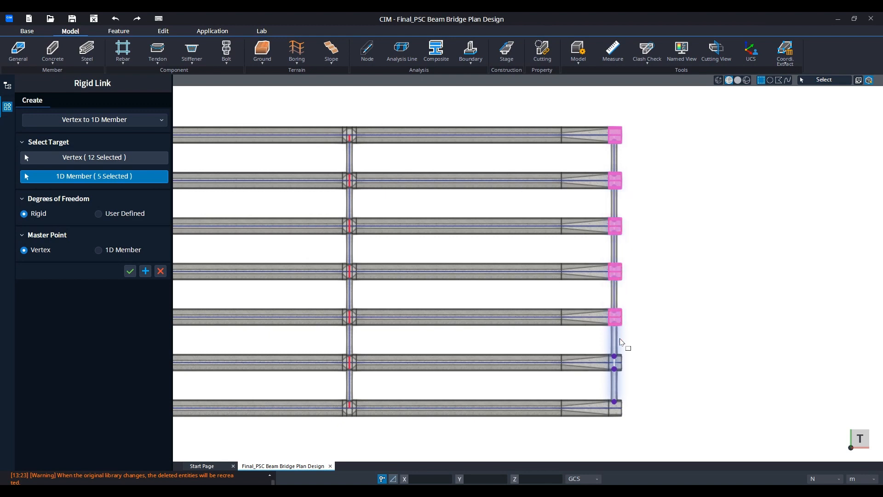
pyautogui.click(619, 361)
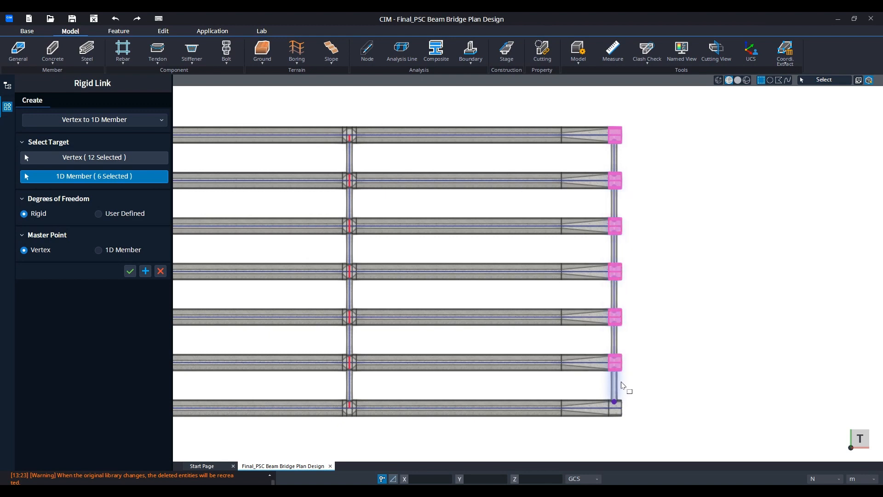
pyautogui.click(620, 405)
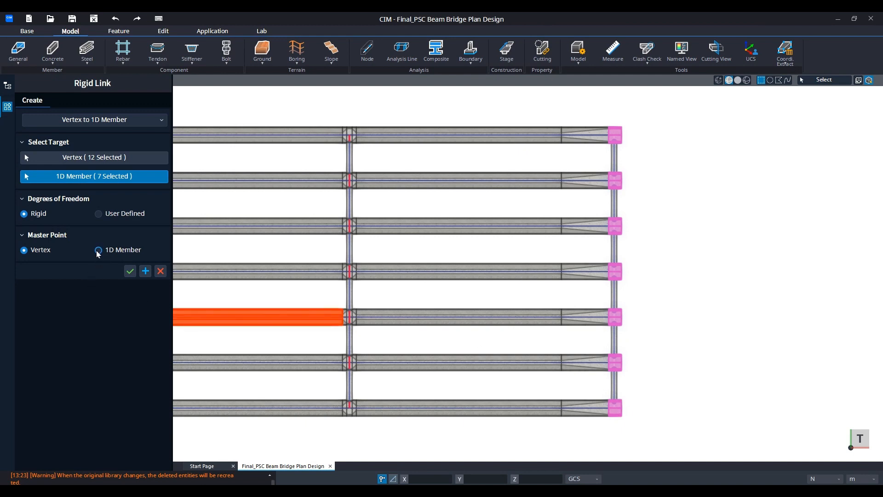
pyautogui.click(130, 271)
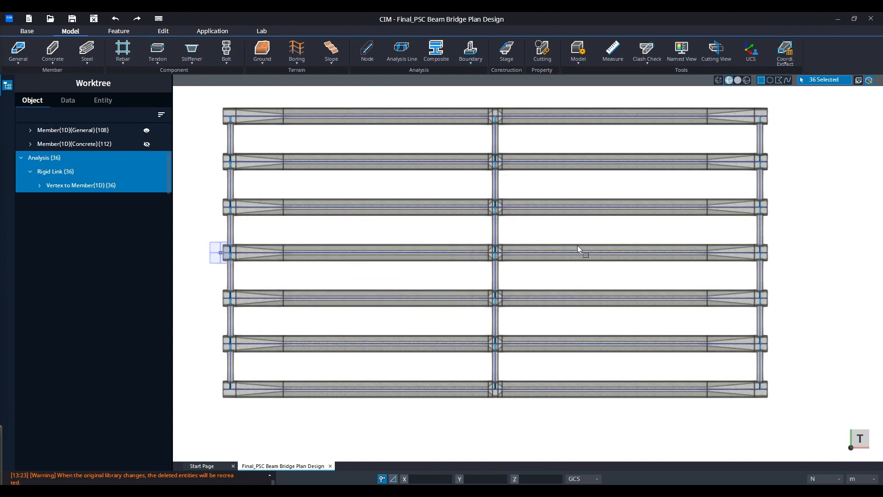
# Step: Check the vertex-to-member rigid links across the bridge in a 3D view by hiding them and showing them again
pyautogui.moveTo(579, 247); pyautogui.dragTo(651, 232, button='middle')
pyautogui.moveTo(798, 316); pyautogui.dragTo(496, 247, button='middle')
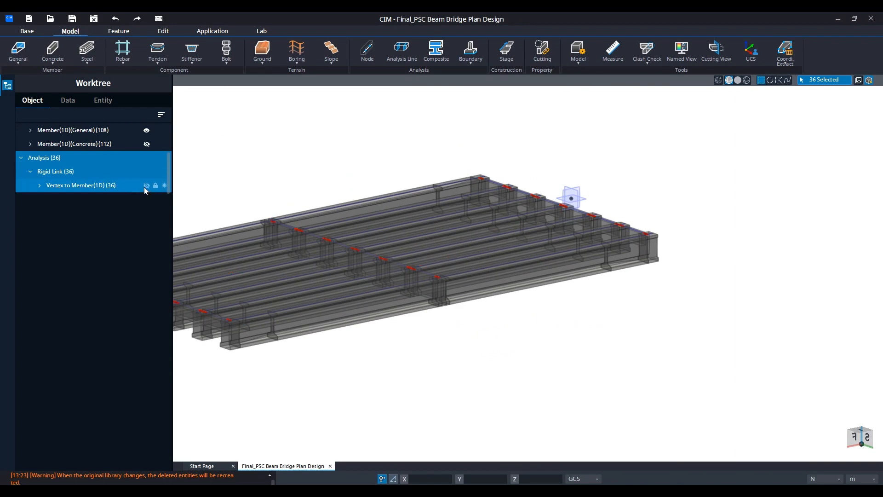
pyautogui.click(146, 187)
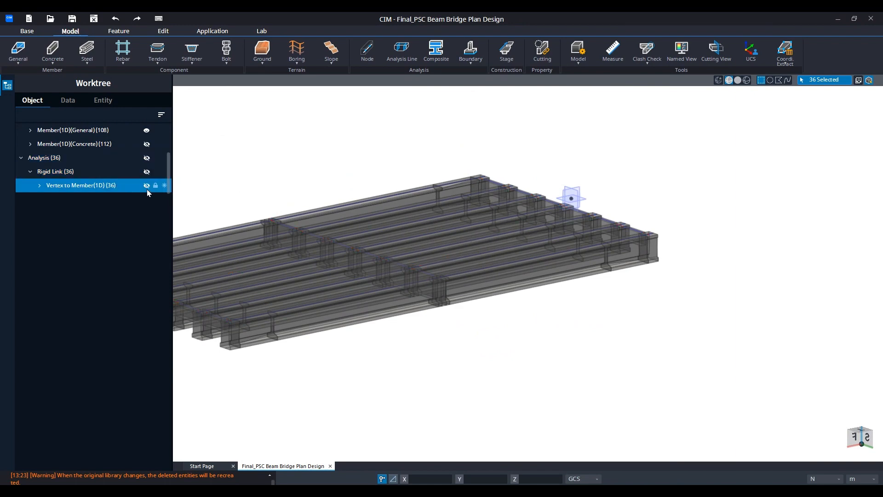
pyautogui.click(146, 186)
pyautogui.moveTo(303, 238); pyautogui.dragTo(453, 236, button='middle')
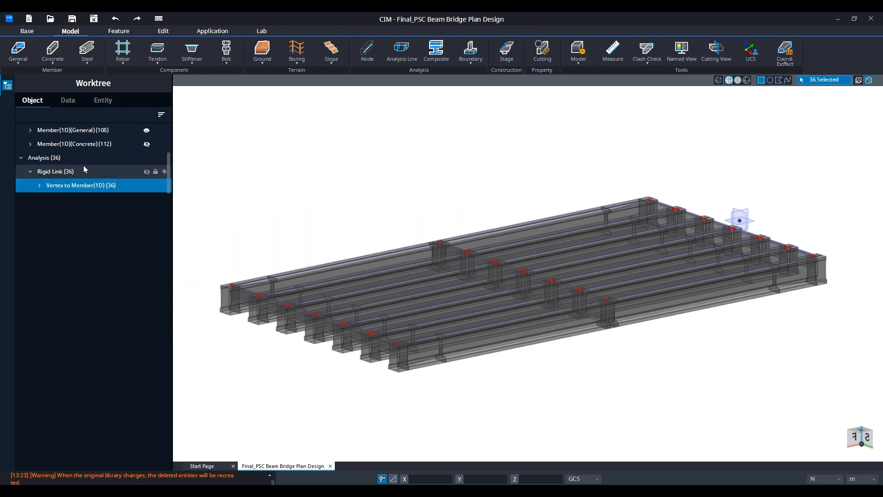
# Step: Show the hidden concrete 1D members beneath the girder ends and check the group's contents in the worktree
pyautogui.scroll(2, 84, 165)
pyautogui.click(146, 199)
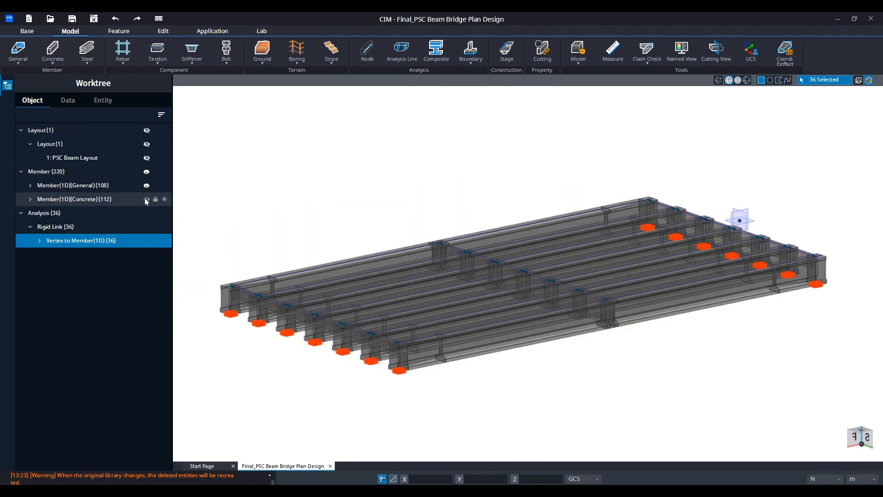
pyautogui.click(147, 201)
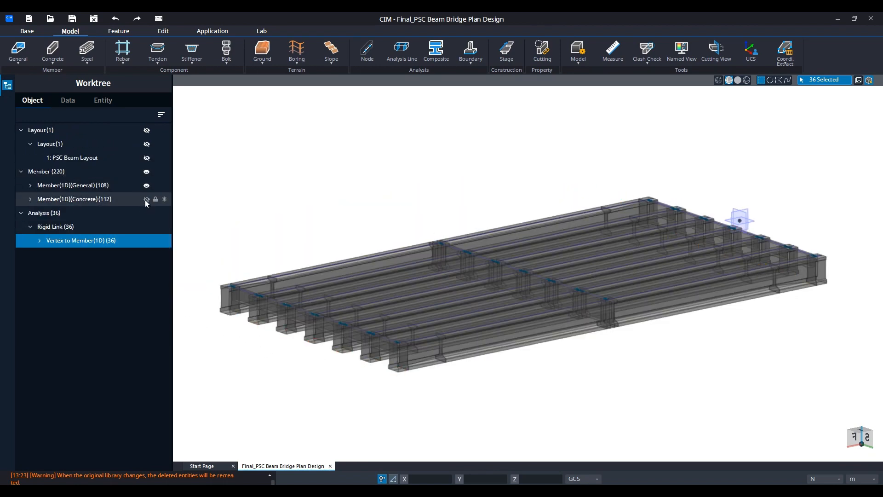
pyautogui.click(146, 201)
pyautogui.moveTo(384, 378); pyautogui.dragTo(621, 349, button='middle')
pyautogui.click(30, 200)
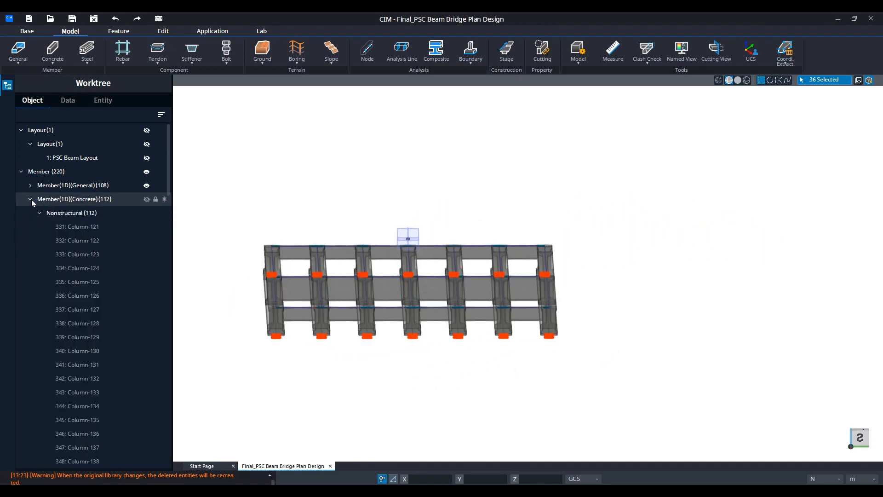
pyautogui.click(31, 200)
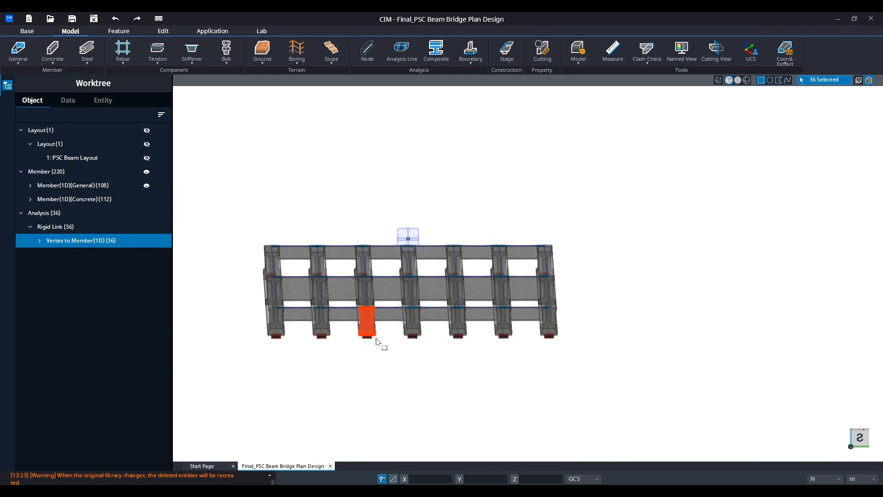
# Step: Inspect the bearings beneath the girder ends across the width of the bridge
pyautogui.scroll(5, 282, 348)
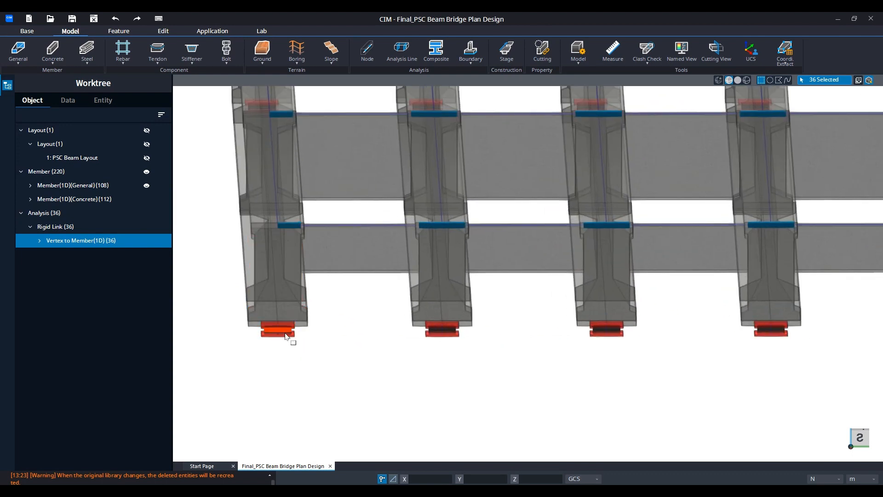
pyautogui.moveTo(345, 341); pyautogui.dragTo(340, 302, button='middle')
pyautogui.scroll(-5, 347, 302)
pyautogui.moveTo(536, 339); pyautogui.dragTo(323, 340, button='middle')
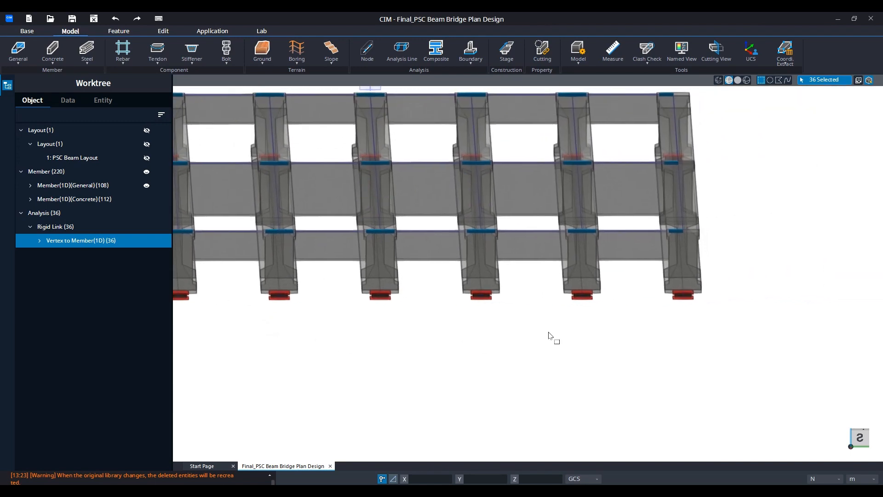
pyautogui.middleClick(786, 169)
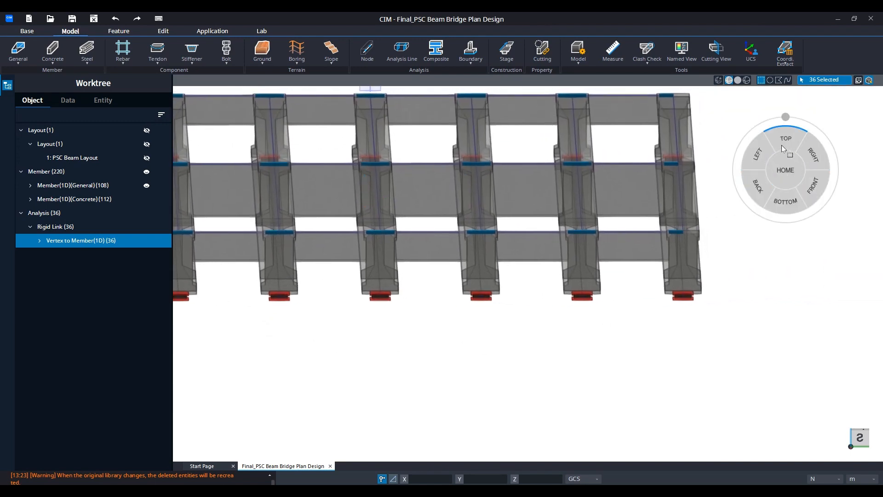
pyautogui.click(752, 160)
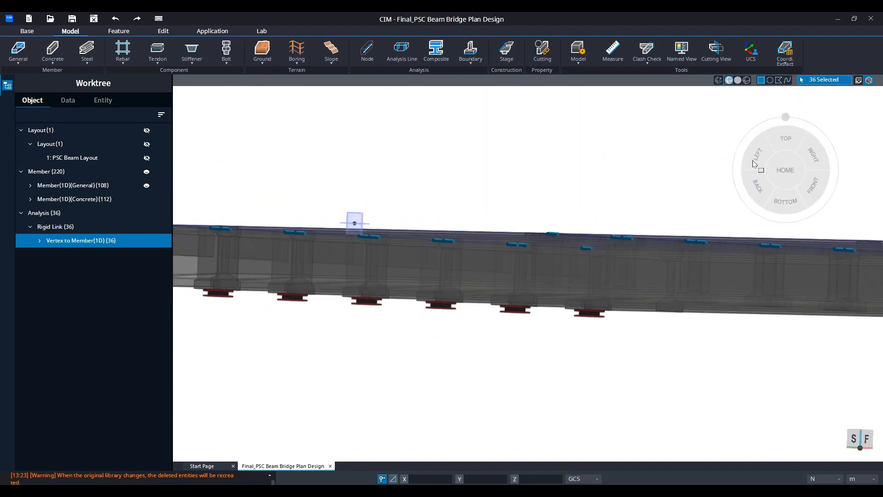
pyautogui.moveTo(550, 337)
pyautogui.mouseDown(button='middle')
pyautogui.moveTo(616, 339)
pyautogui.moveTo(557, 328)
pyautogui.mouseUp(button='middle')
pyautogui.scroll(-5, 557, 326)
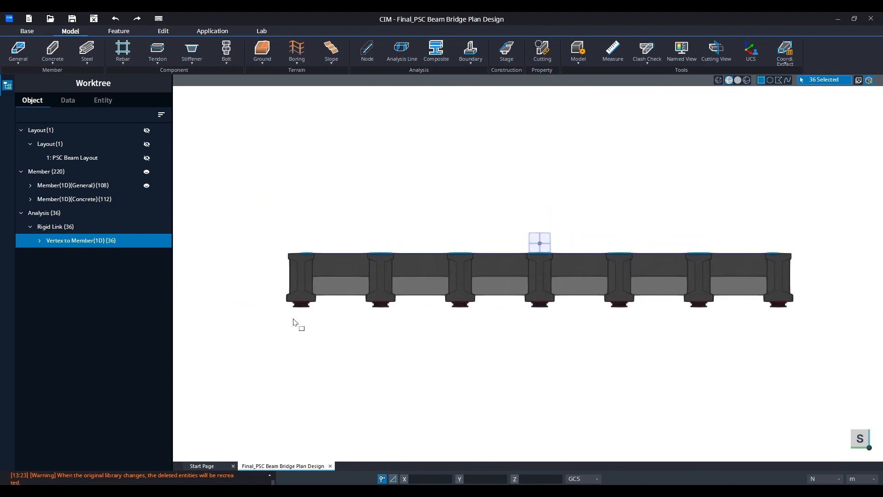
# Step: Start a new rigid link and set its type to Vertex to 1D Member
pyautogui.click(474, 63)
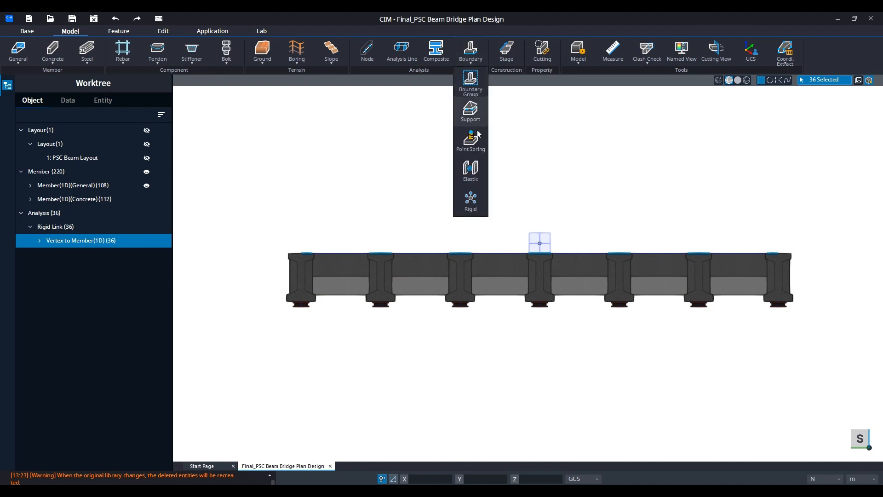
pyautogui.click(473, 200)
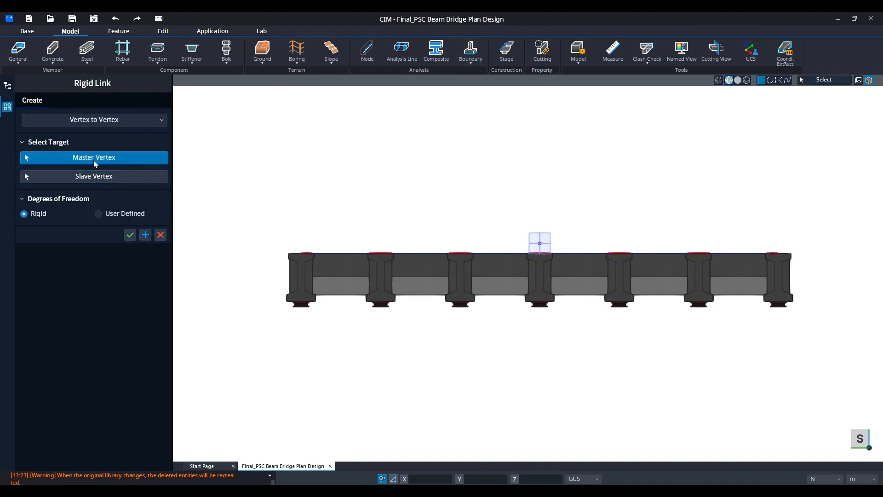
pyautogui.click(100, 121)
pyautogui.click(100, 139)
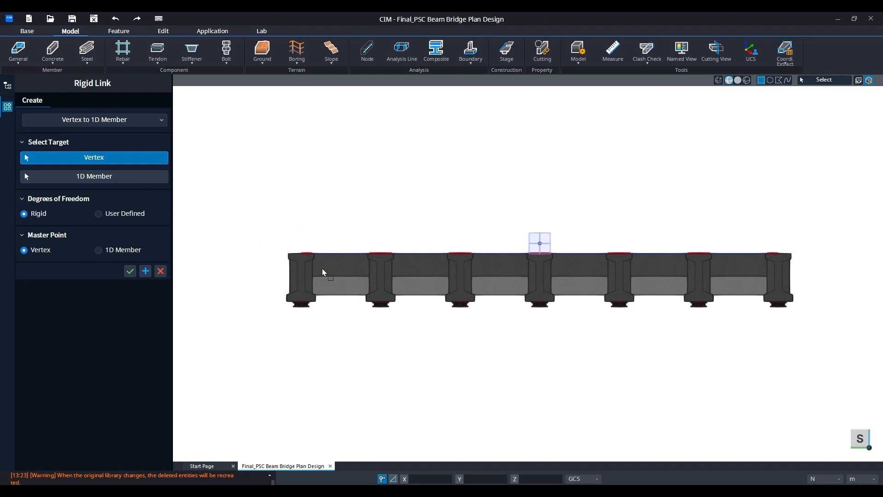
pyautogui.scroll(4, 302, 303)
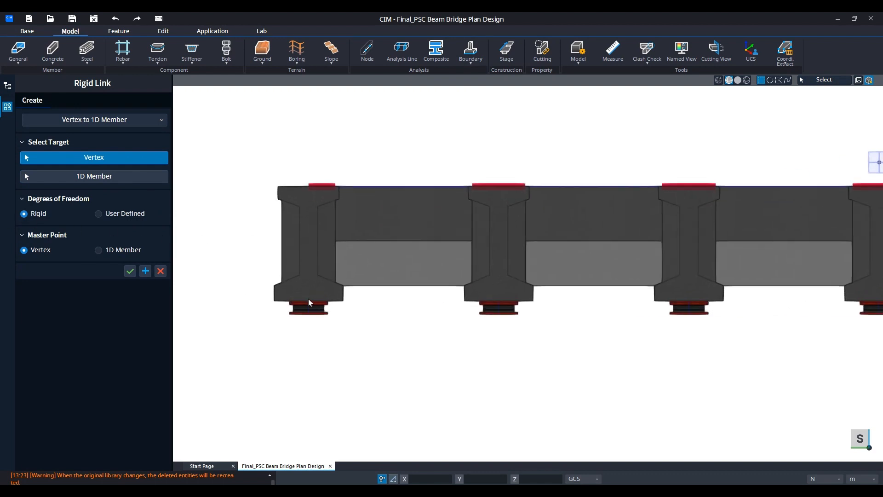
pyautogui.scroll(-5, 247, 297)
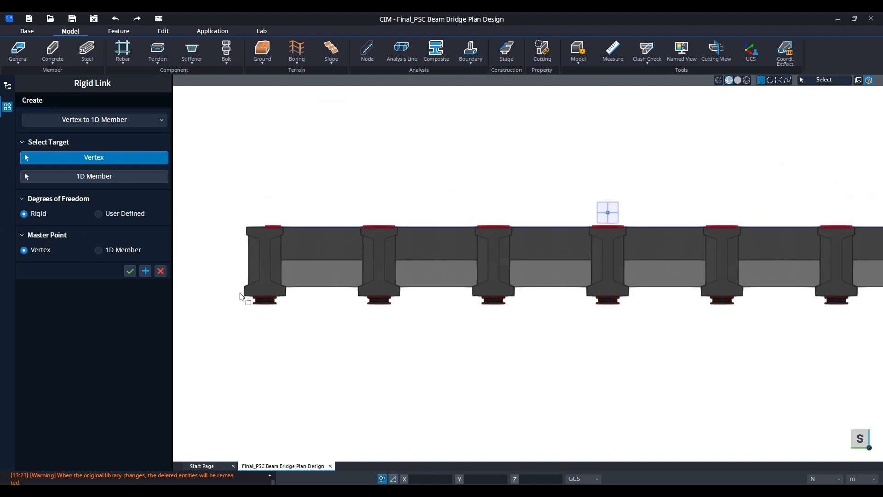
pyautogui.scroll(-2, 234, 295)
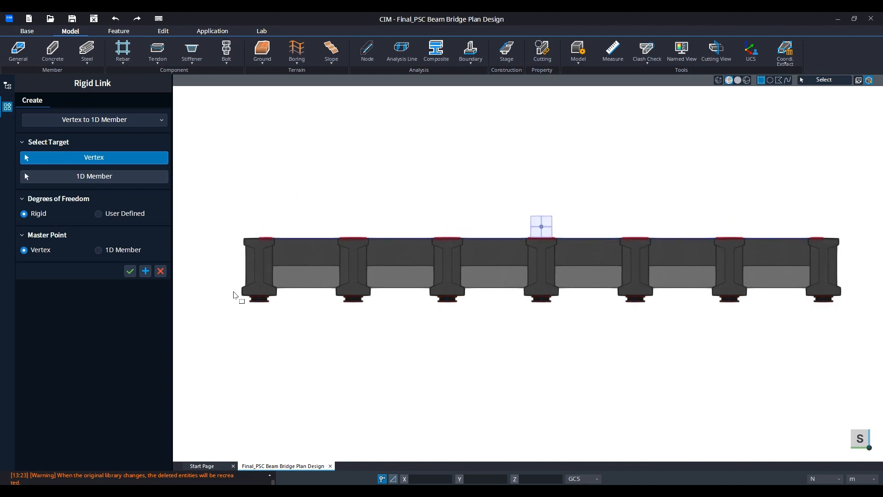
pyautogui.moveTo(234, 294); pyautogui.dragTo(857, 300)
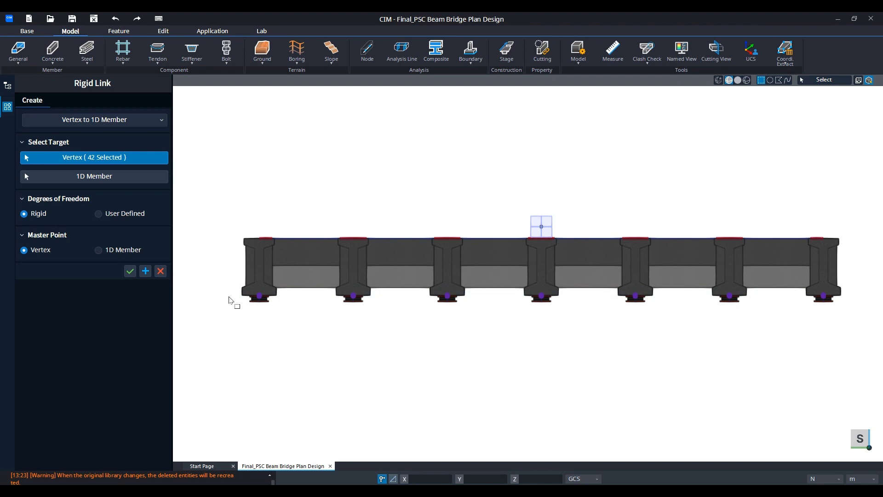
pyautogui.scroll(5, 270, 317)
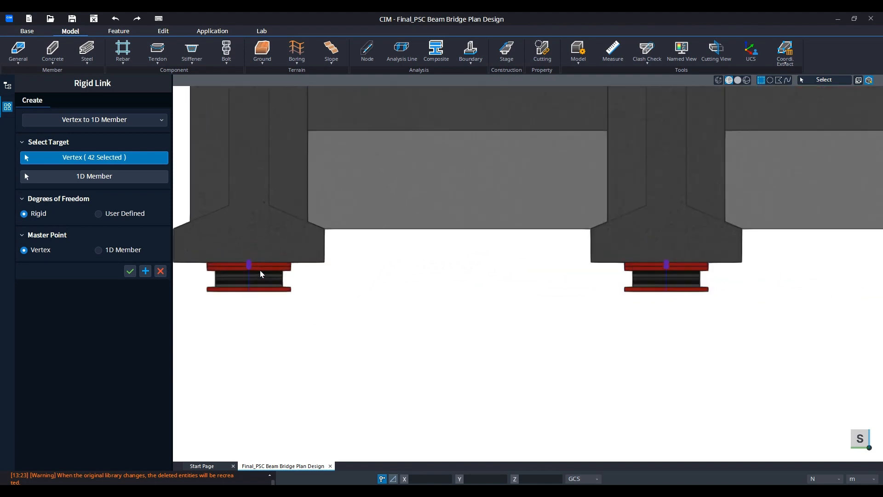
pyautogui.scroll(6, 261, 272)
pyautogui.press('Escape')
# Step: Select only the top vertex of each bearing beneath the seven girders at both bridge ends as the link vertices
pyautogui.scroll(-5, 265, 273)
pyautogui.moveTo(265, 274); pyautogui.dragTo(370, 279, button='middle')
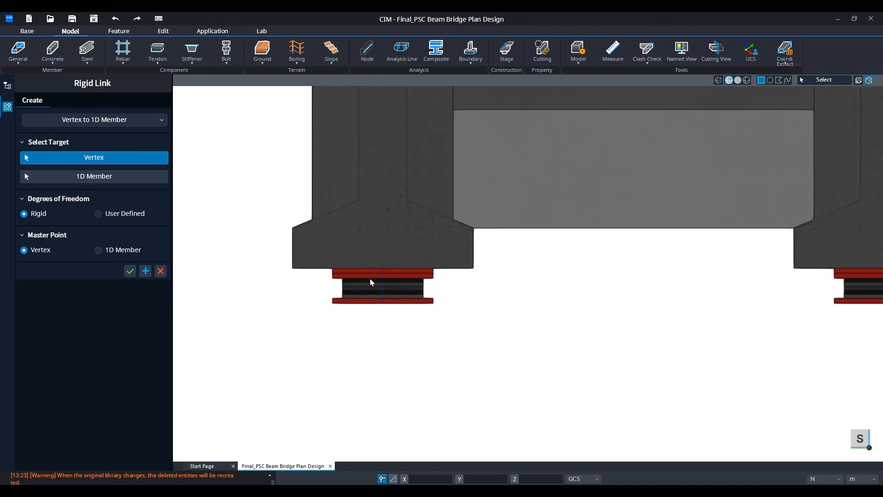
pyautogui.scroll(-6, 273, 260)
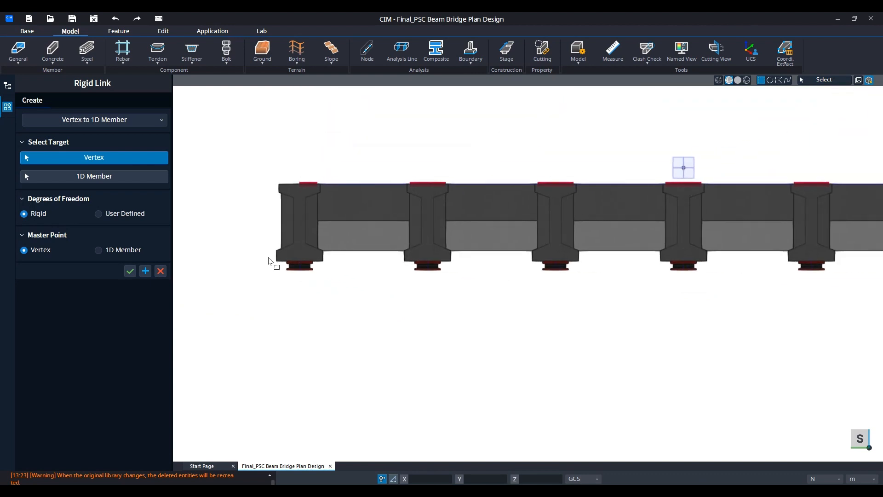
pyautogui.moveTo(269, 257); pyautogui.dragTo(598, 264)
pyautogui.moveTo(639, 282); pyautogui.dragTo(382, 284, button='middle')
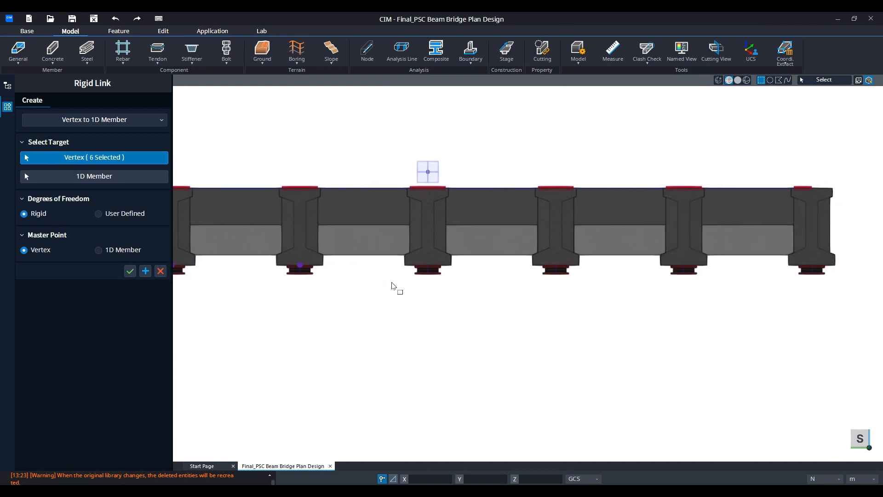
pyautogui.moveTo(400, 262); pyautogui.dragTo(852, 270)
pyautogui.moveTo(309, 318); pyautogui.dragTo(526, 322, button='middle')
pyautogui.scroll(6, 518, 271)
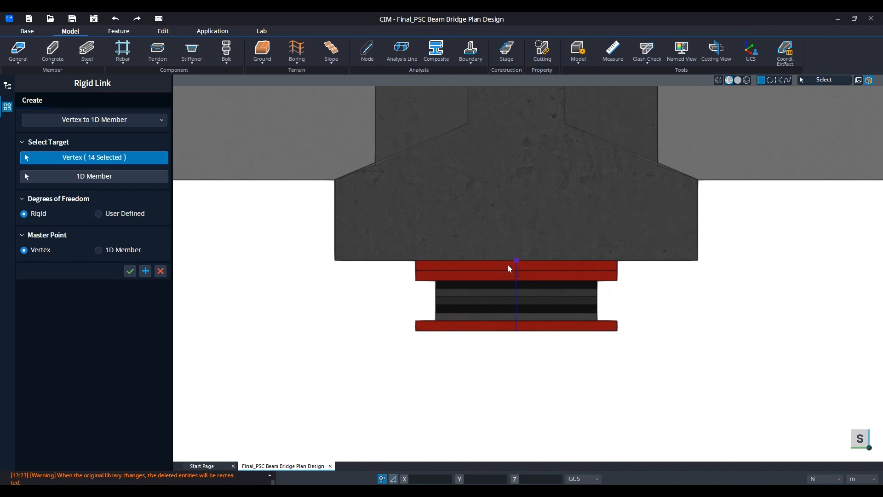
pyautogui.scroll(4, 515, 262)
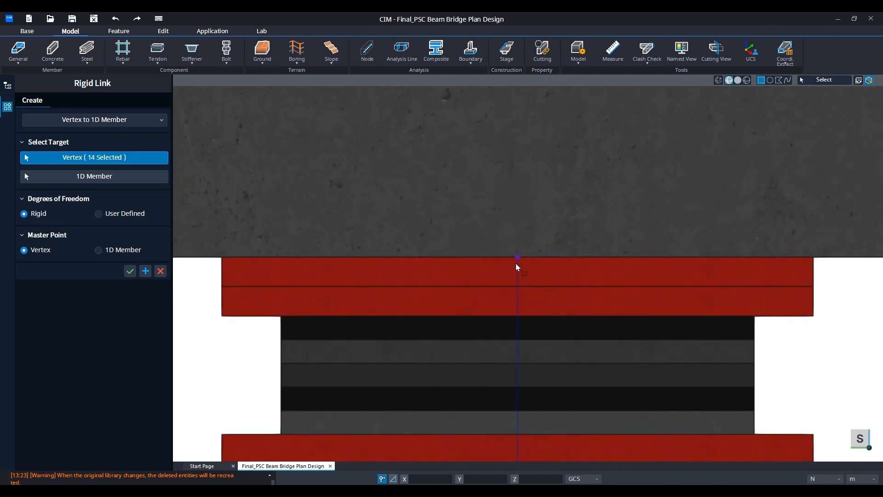
pyautogui.scroll(-5, 521, 260)
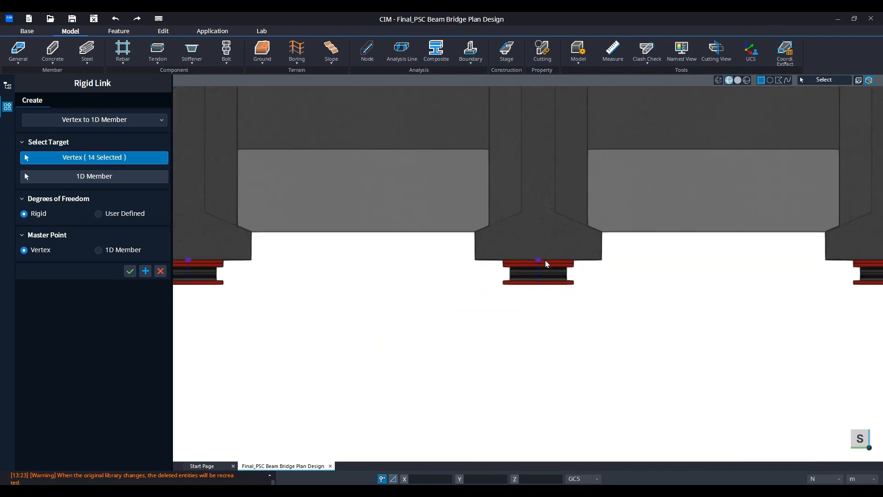
pyautogui.scroll(-4, 545, 262)
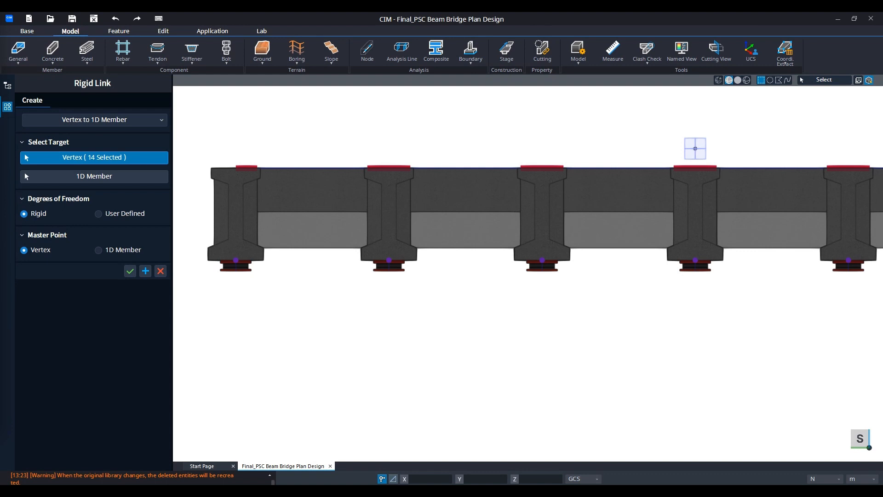
# Step: Set the bridge to a plan view and activate 1D member selection for the rigid links
pyautogui.moveTo(421, 306); pyautogui.dragTo(421, 309, button='middle')
pyautogui.middleClick(444, 323)
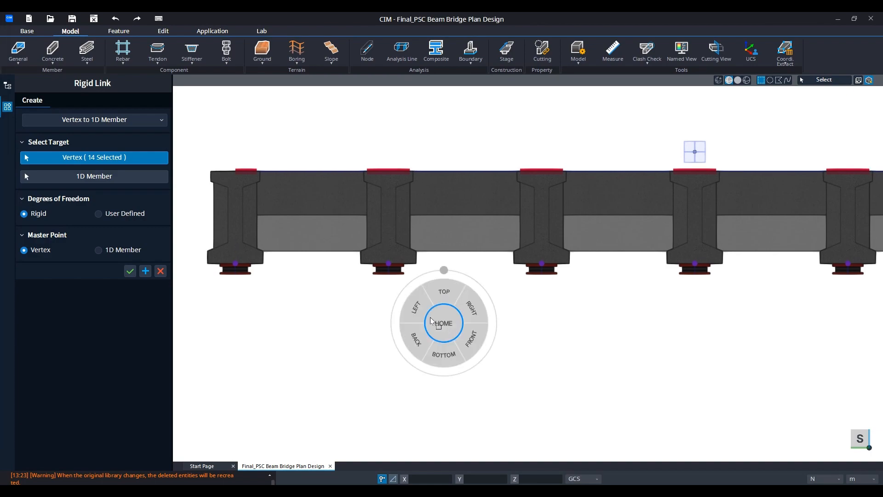
pyautogui.click(444, 293)
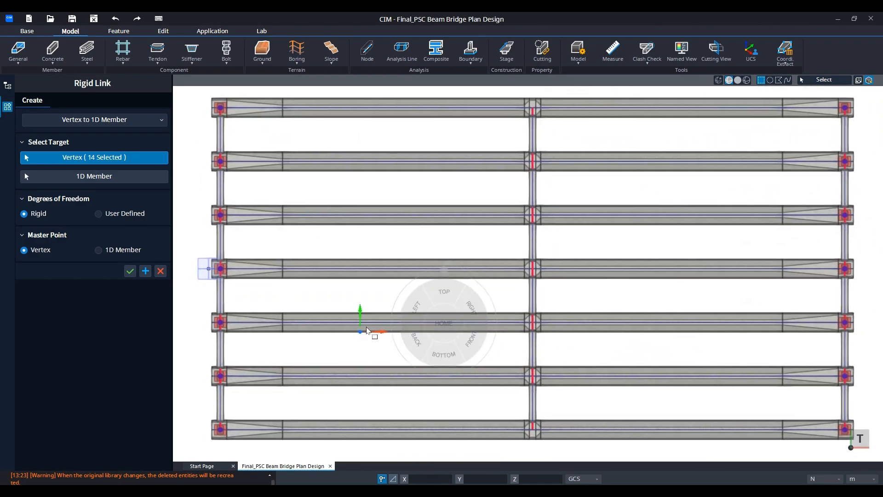
pyautogui.moveTo(368, 330); pyautogui.dragTo(394, 306, button='middle')
pyautogui.click(100, 180)
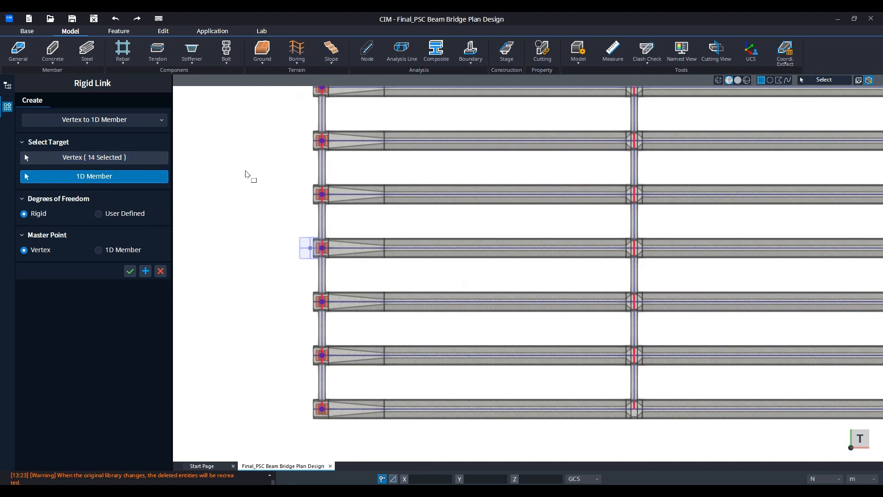
pyautogui.scroll(-3, 302, 178)
pyautogui.moveTo(306, 104); pyautogui.dragTo(270, 394)
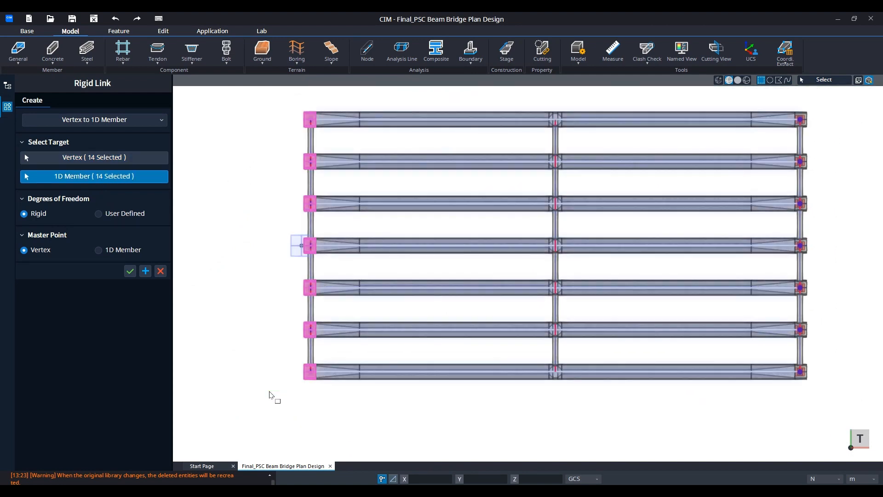
pyautogui.click(270, 394)
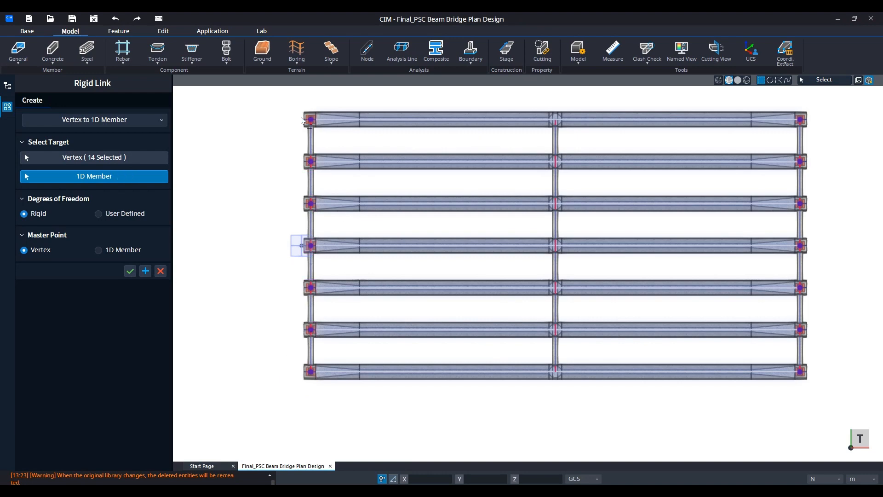
pyautogui.moveTo(287, 101); pyautogui.dragTo(306, 390)
pyautogui.moveTo(277, 97); pyautogui.dragTo(309, 388)
# Step: Select the end member of each of the seven girders at the near end as link targets
pyautogui.click(305, 380)
pyautogui.click(303, 340)
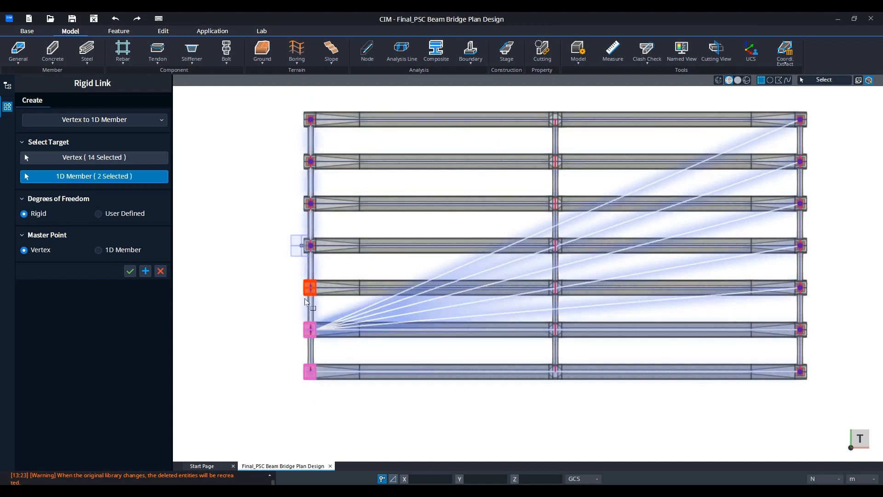
pyautogui.click(304, 249)
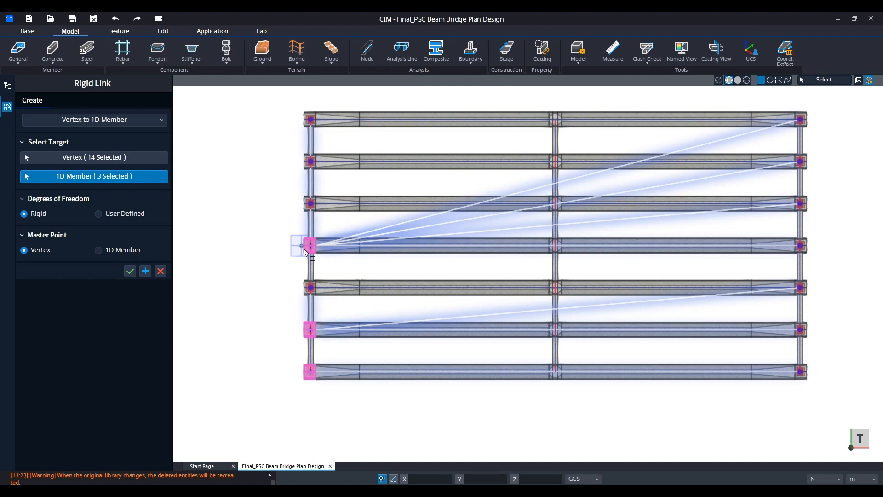
pyautogui.click(304, 297)
pyautogui.click(305, 209)
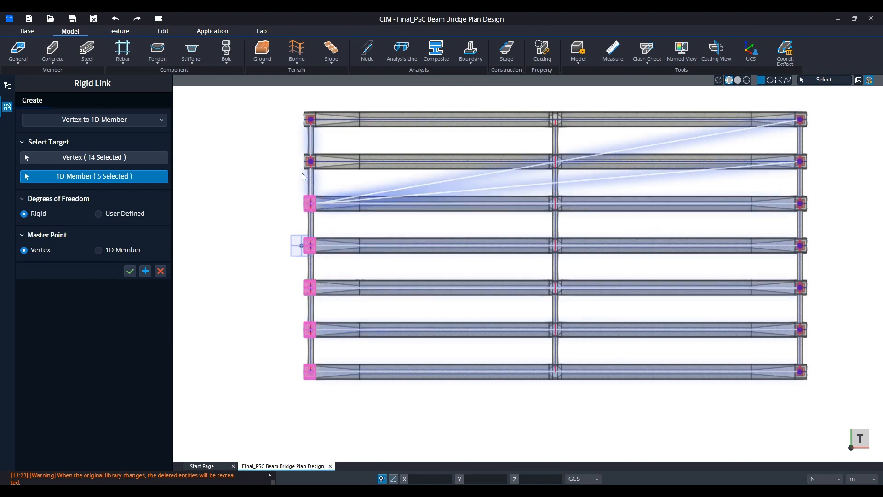
pyautogui.click(305, 162)
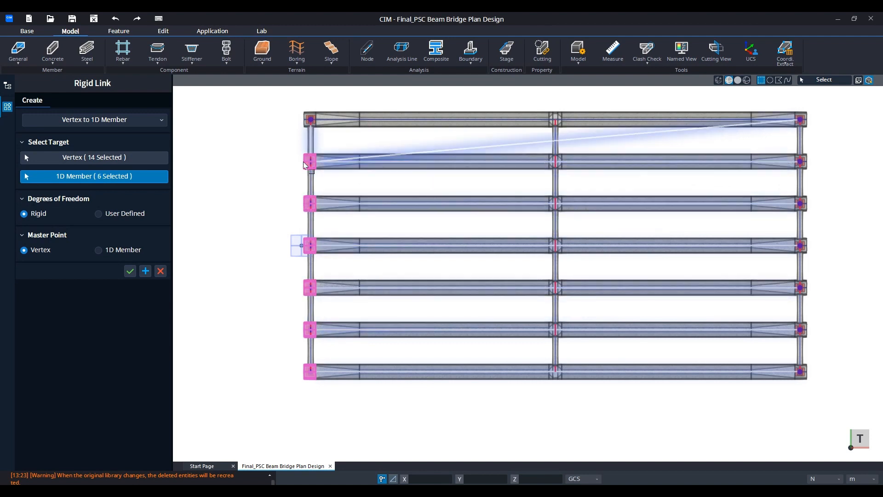
pyautogui.click(304, 121)
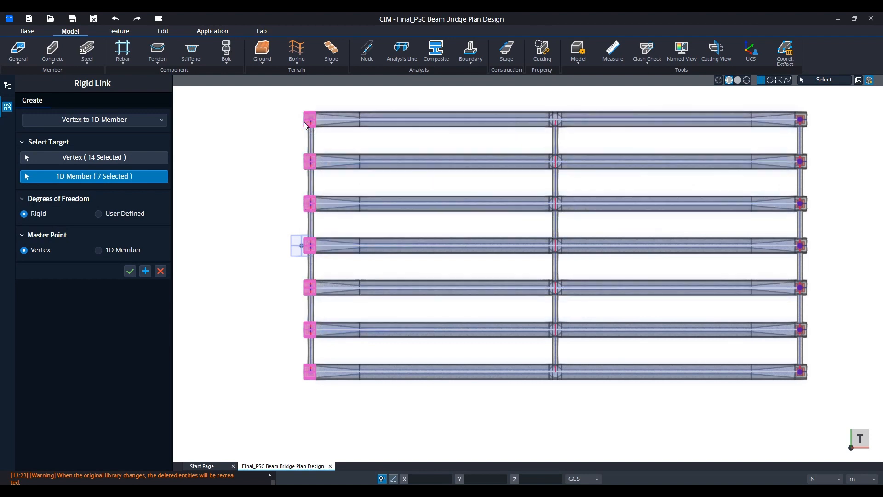
# Step: Add the end member of each of the seven girders at the far end and create the bearing rigid links
pyautogui.click(806, 123)
pyautogui.click(806, 164)
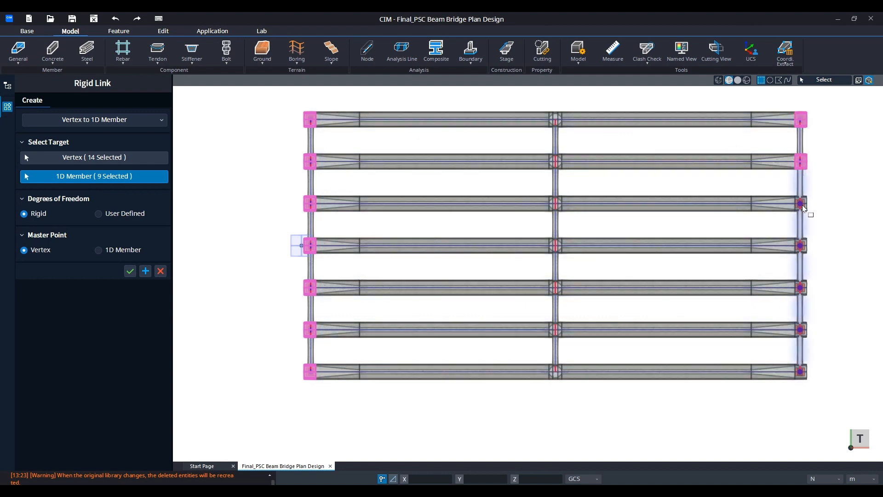
pyautogui.click(805, 210)
pyautogui.click(806, 253)
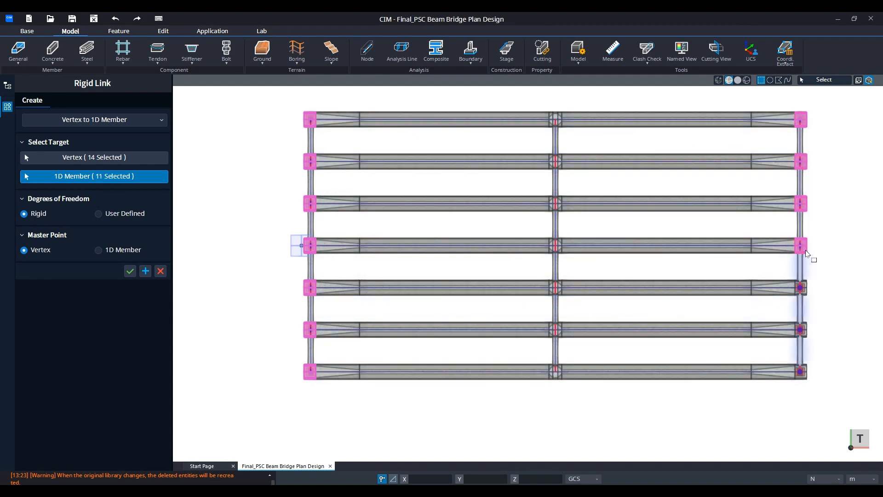
pyautogui.click(805, 330)
pyautogui.click(806, 368)
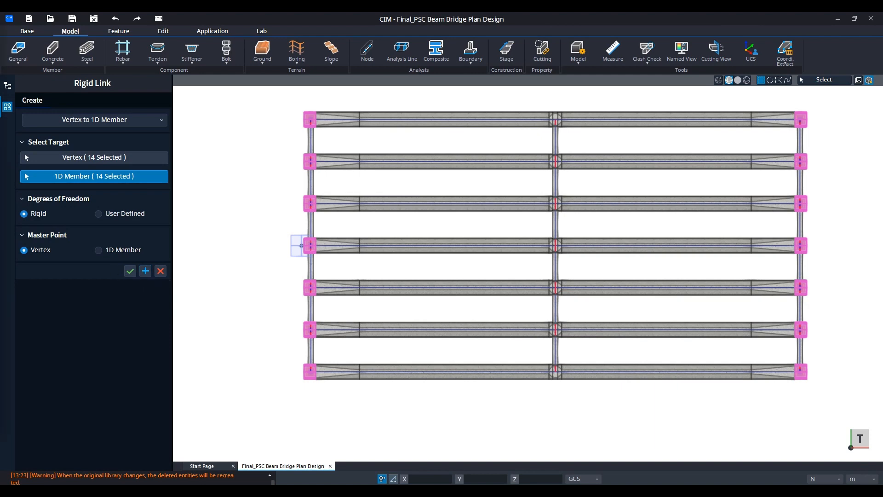
pyautogui.click(130, 271)
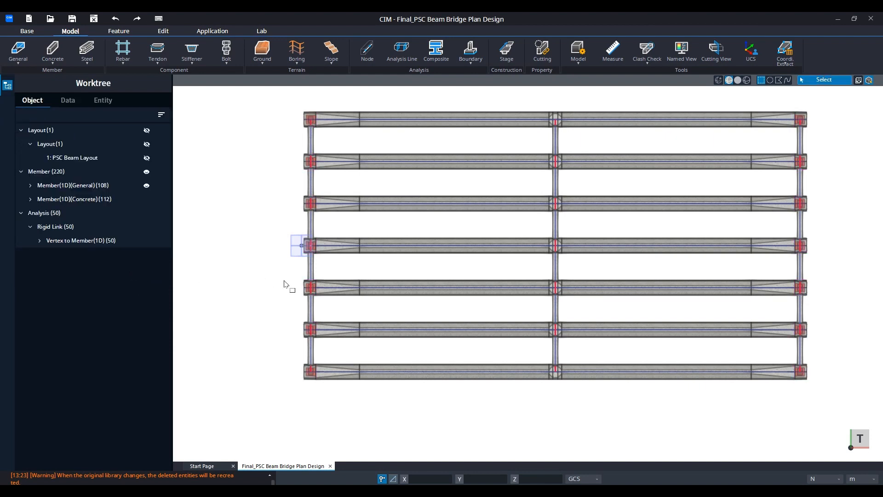
# Step: Isolate the bearings beneath the girders at both bridge ends, hiding all other members and links, in the left view
pyautogui.click(39, 240)
pyautogui.click(39, 240)
pyautogui.middleClick(236, 268)
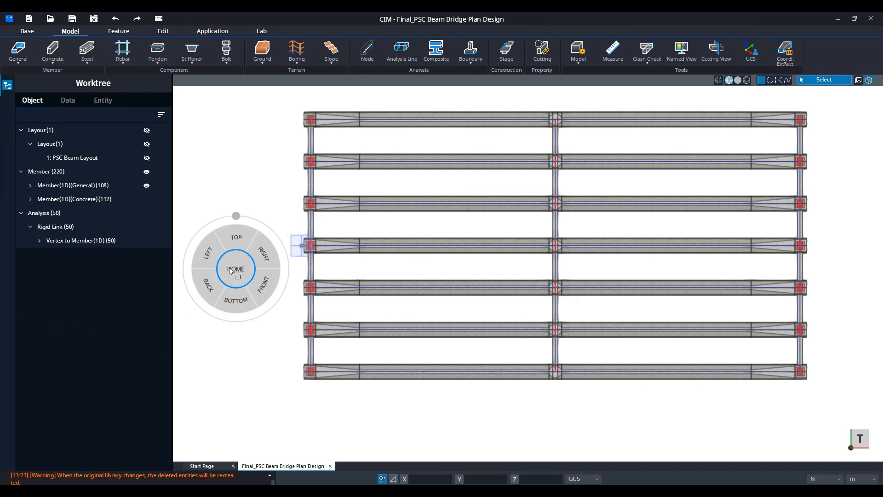
pyautogui.click(210, 255)
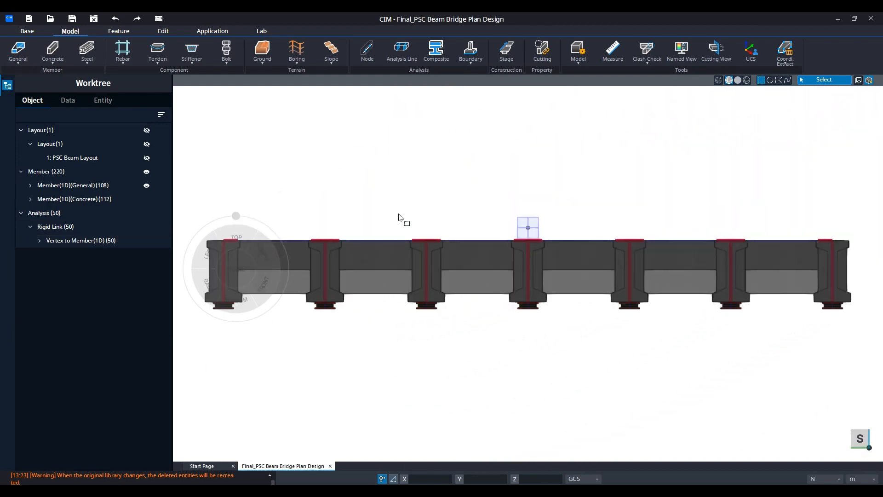
pyautogui.middleClick(363, 185)
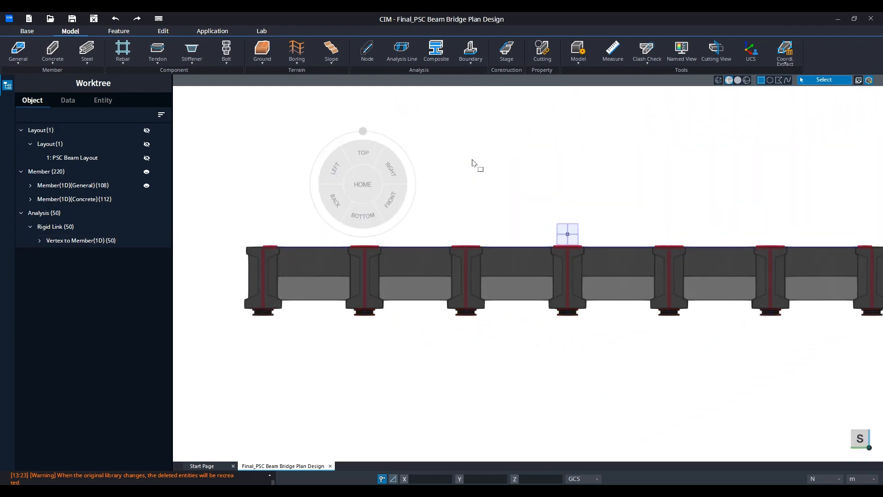
pyautogui.rightClick(467, 174)
pyautogui.click(493, 267)
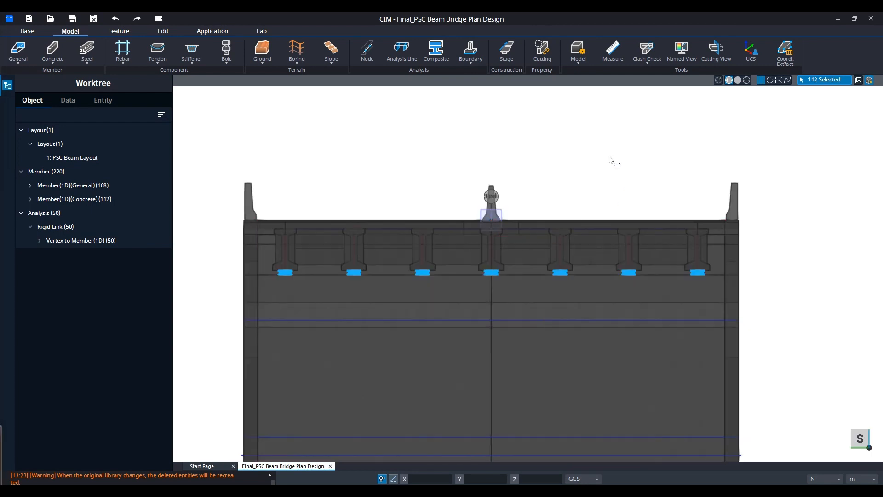
pyautogui.moveTo(609, 156); pyautogui.dragTo(609, 172, button='middle')
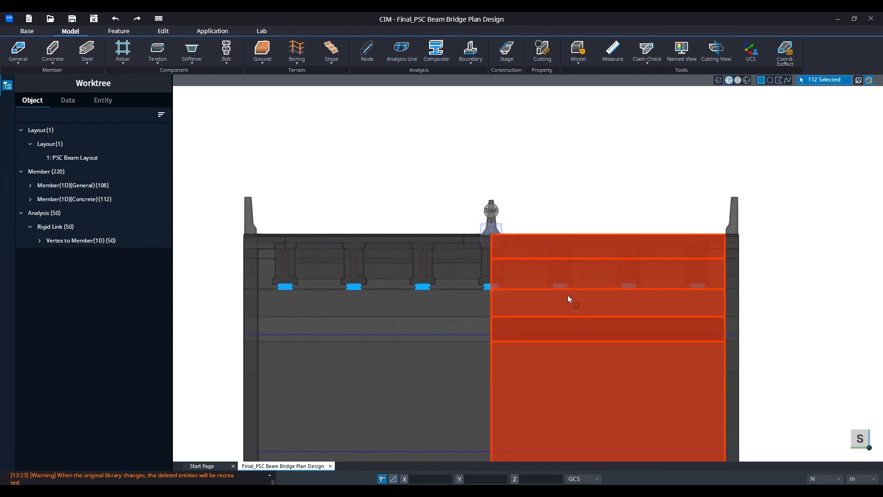
pyautogui.rightClick(572, 176)
pyautogui.click(606, 242)
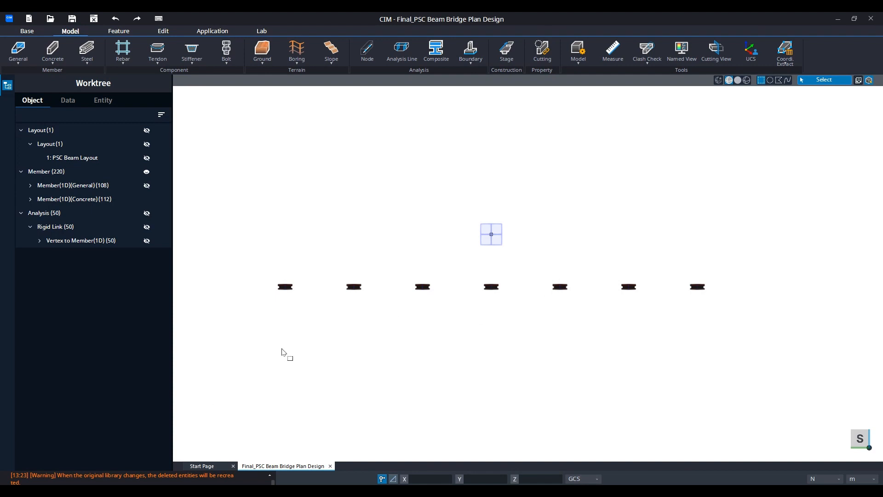
# Step: Start a General elastic link, taking the top vertex of the first girder's near-end bearing as start and its bottom vertex as end
pyautogui.scroll(8, 287, 271)
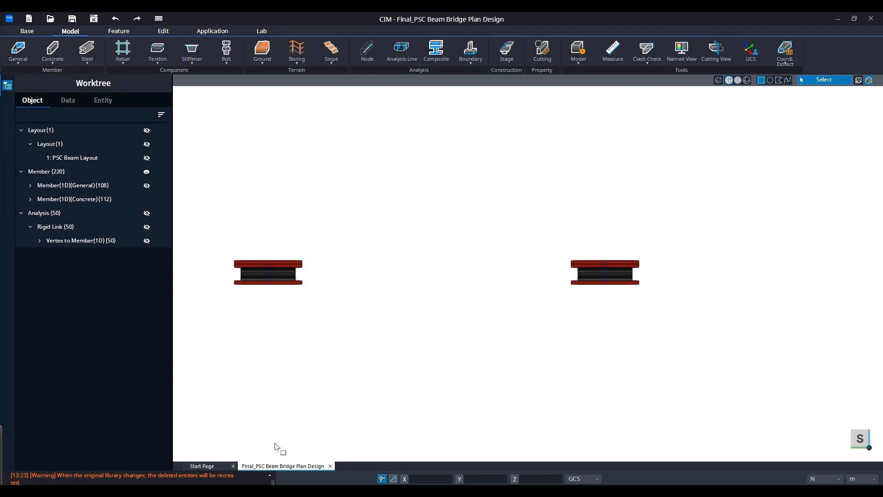
pyautogui.moveTo(427, 229); pyautogui.dragTo(420, 234, button='middle')
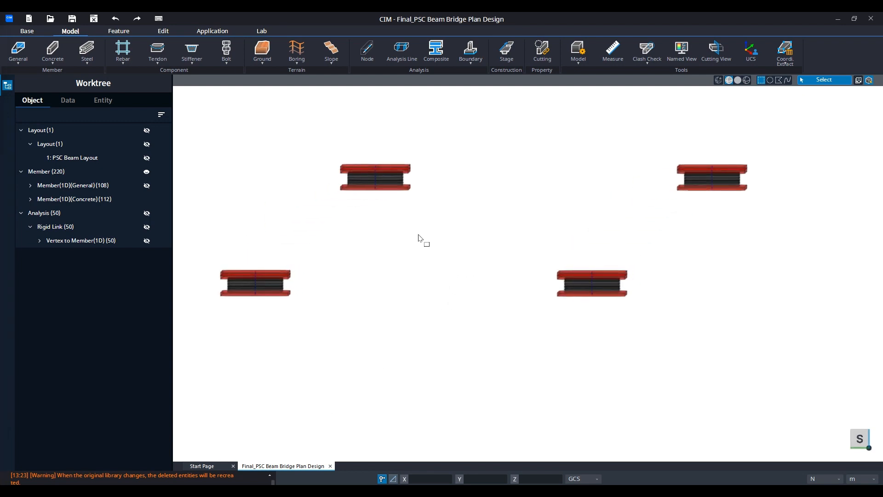
pyautogui.moveTo(371, 280); pyautogui.dragTo(437, 275, button='middle')
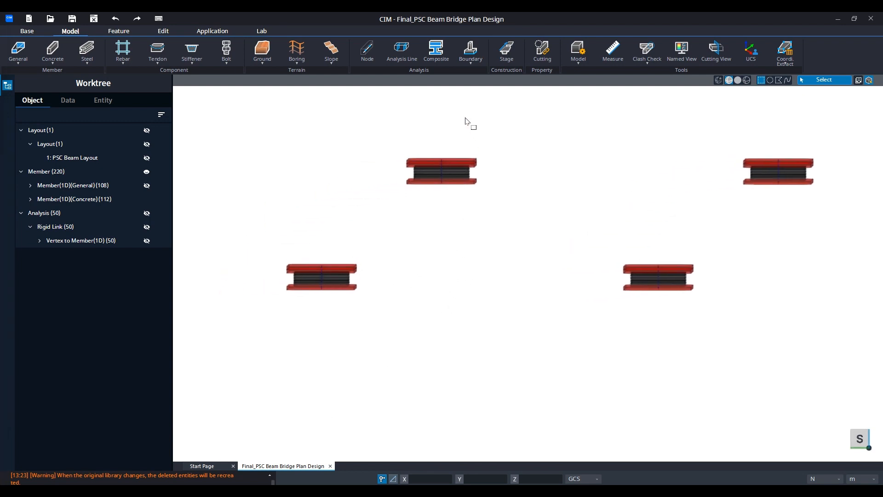
pyautogui.click(469, 62)
pyautogui.click(471, 172)
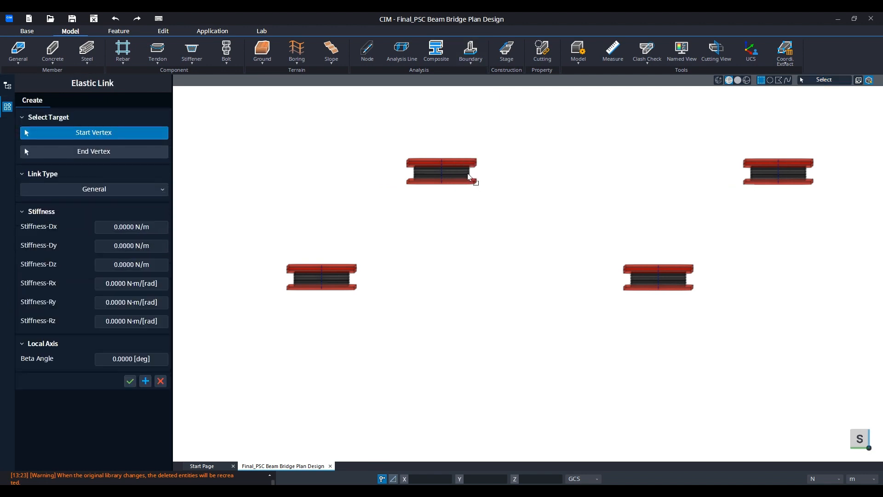
pyautogui.scroll(2, 326, 273)
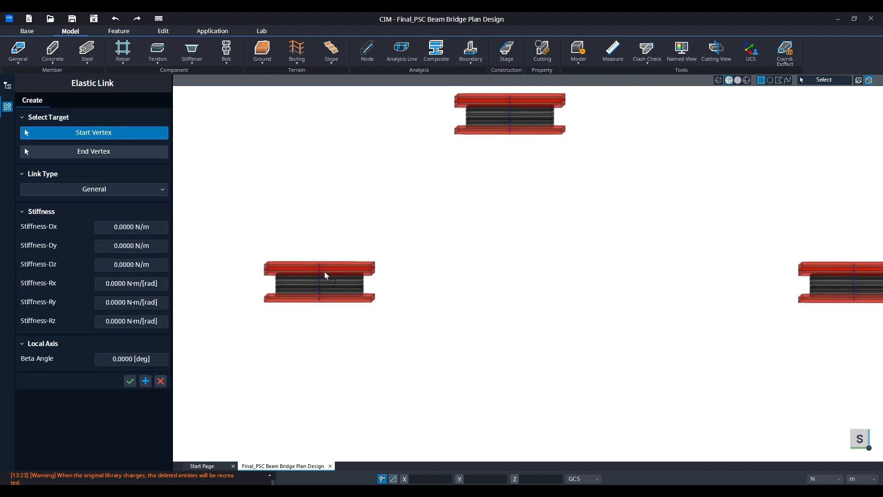
pyautogui.scroll(3, 324, 273)
pyautogui.click(324, 258)
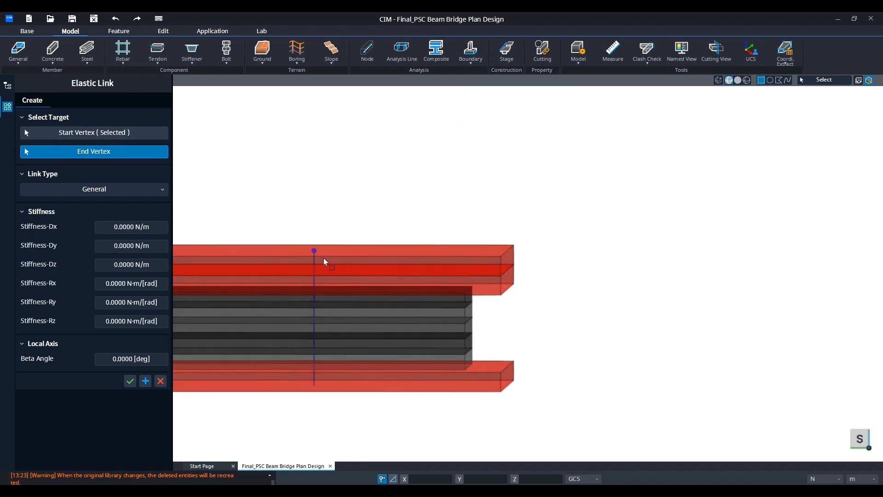
pyautogui.scroll(-3, 401, 267)
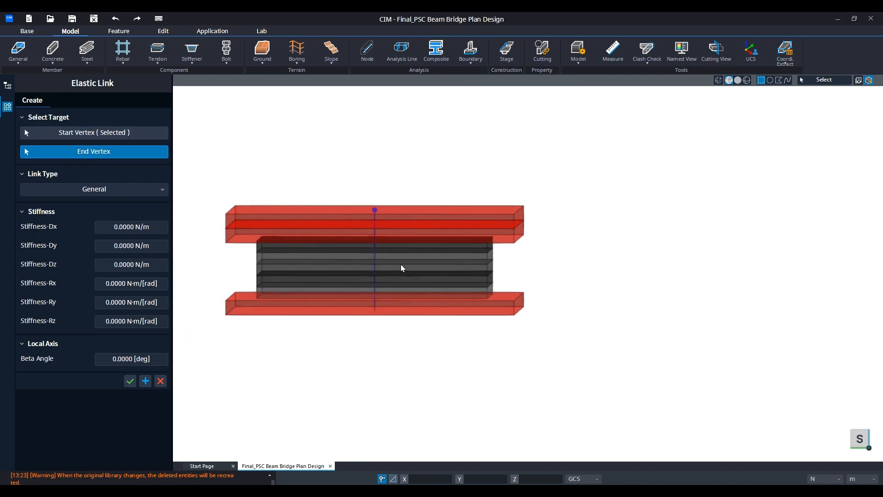
pyautogui.click(369, 302)
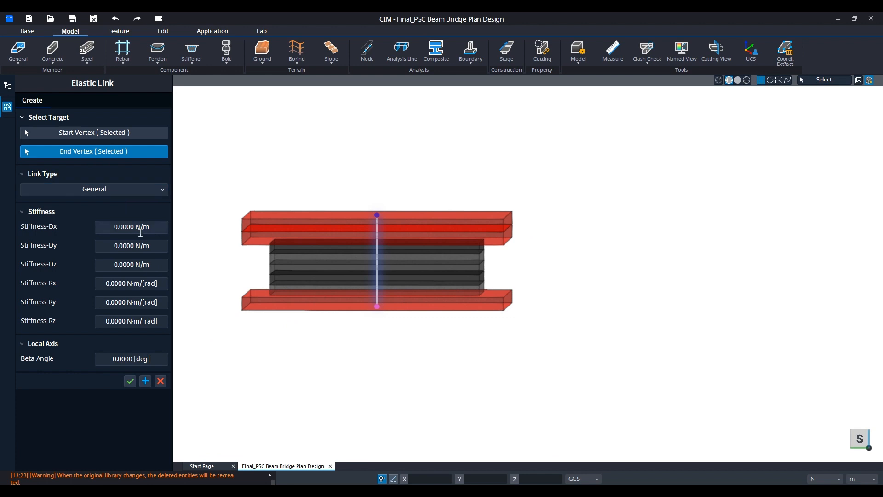
# Step: Change the force unit to kN and set the elastic link's Dx stiffness to 327000 kN/m
pyautogui.click(117, 230)
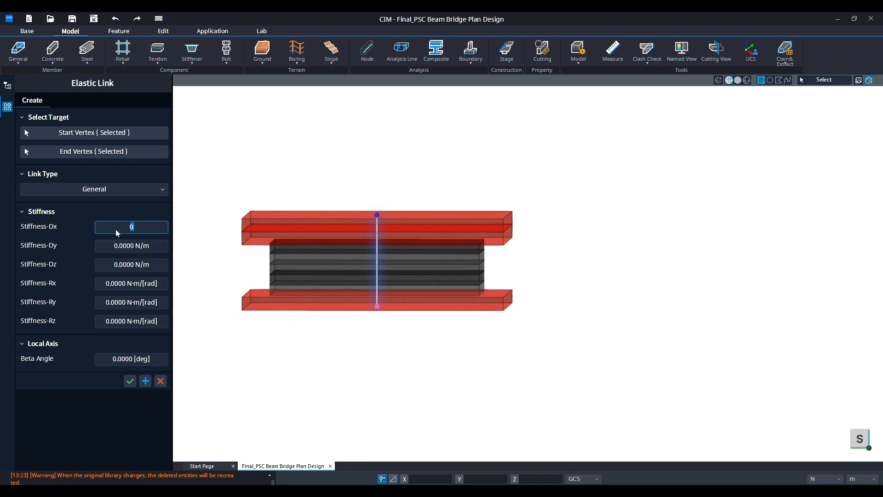
pyautogui.click(156, 229)
pyautogui.click(823, 479)
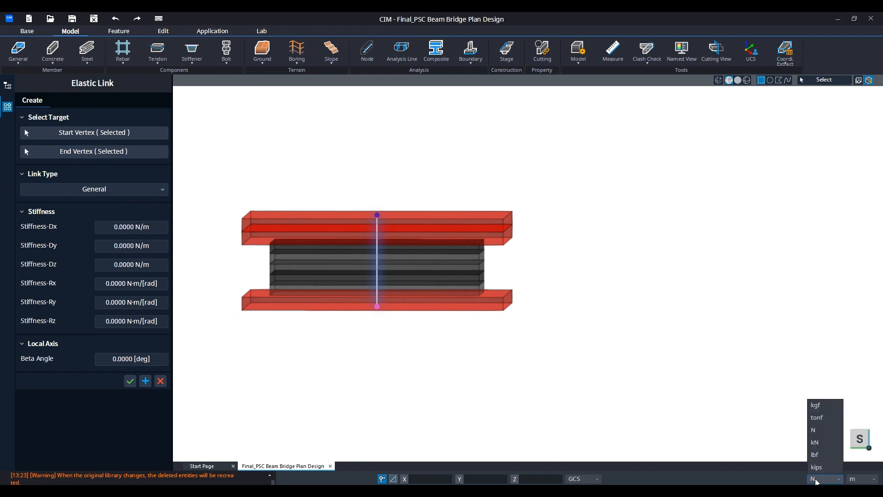
pyautogui.click(816, 443)
pyautogui.click(96, 227)
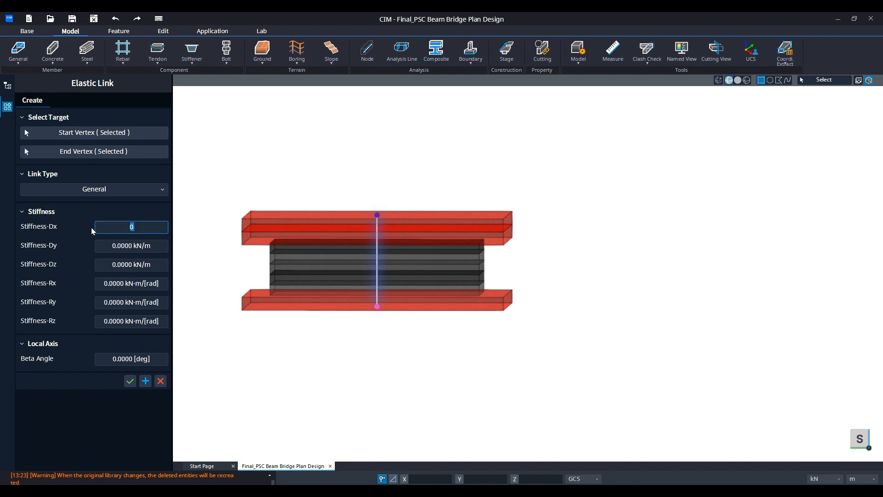
pyautogui.write('327000')
# Step: Set the Dy and Dz stiffnesses to 1801 kN/m each and create the elastic link
pyautogui.click(121, 243)
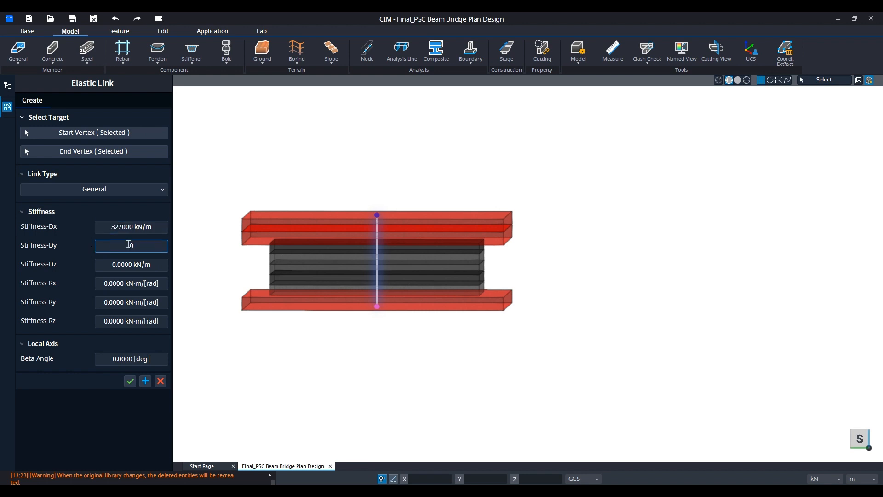
pyautogui.click(104, 247)
pyautogui.write('1801')
pyautogui.moveTo(147, 265); pyautogui.dragTo(84, 268)
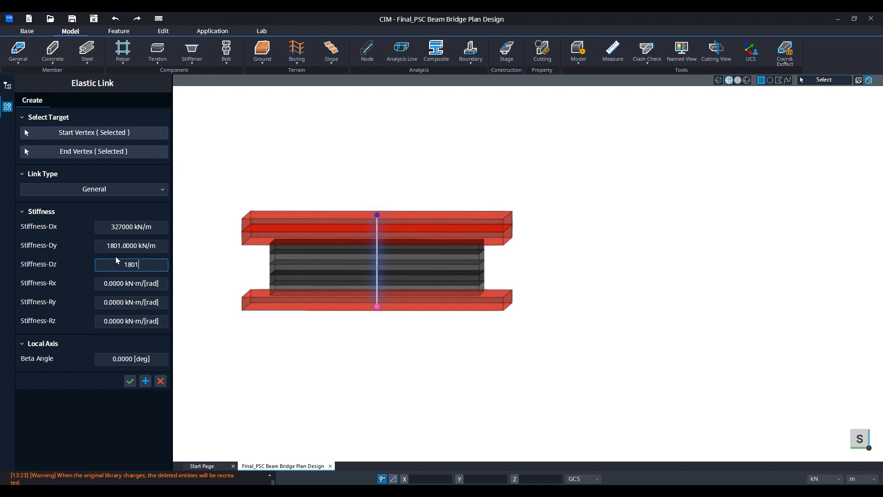
pyautogui.click(149, 251)
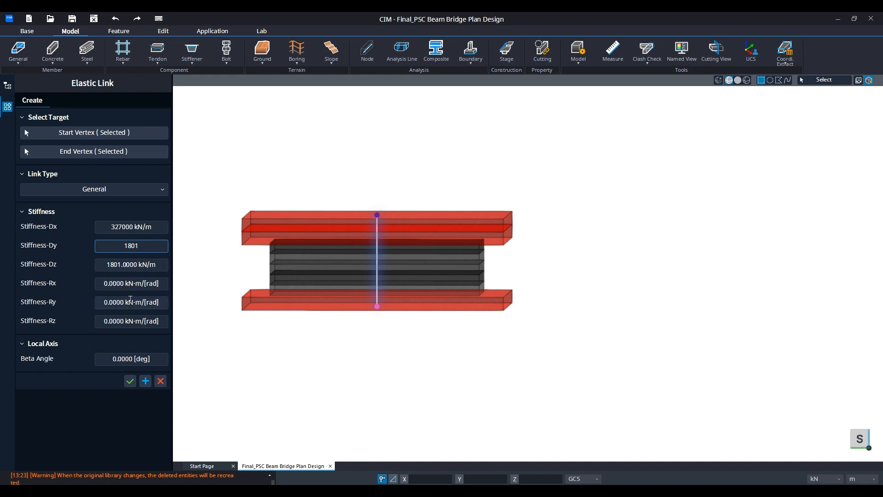
pyautogui.click(146, 381)
# Step: Create an elastic link with the same stiffnesses from the top to the bottom vertex of the first girder's far-end bearing
pyautogui.scroll(-3, 318, 324)
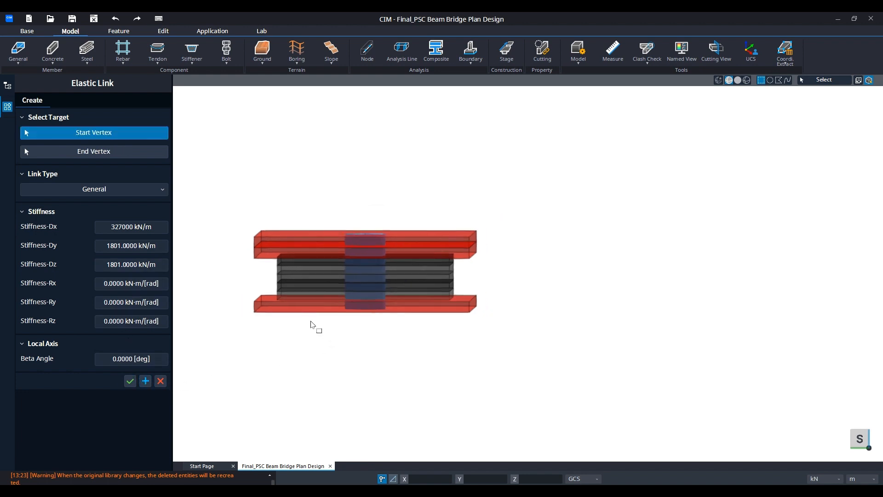
pyautogui.scroll(-1, 317, 325)
pyautogui.scroll(3, 476, 178)
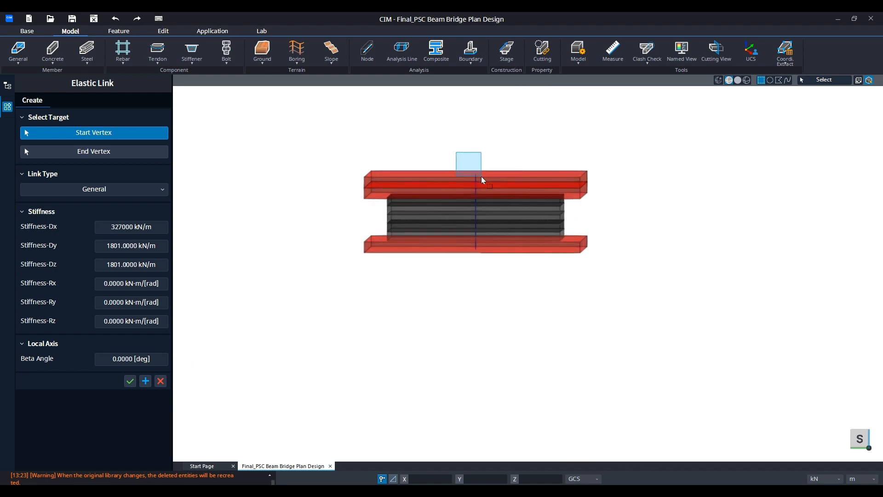
pyautogui.click(482, 177)
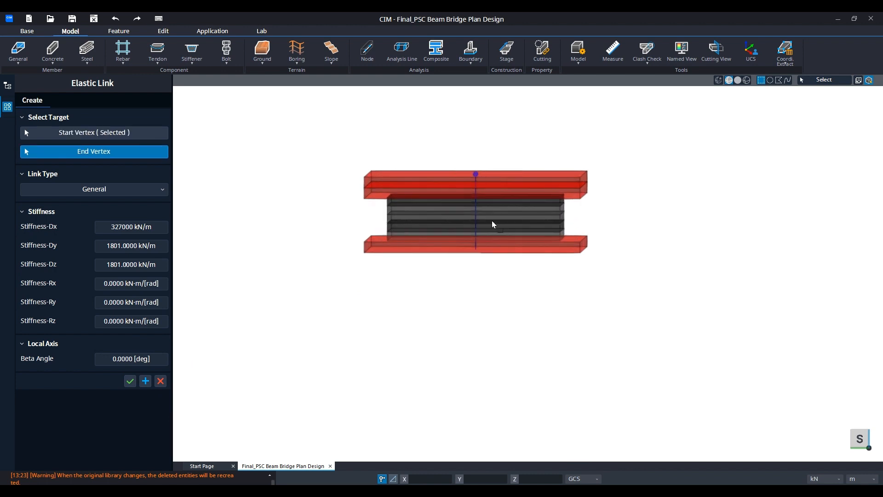
pyautogui.click(491, 265)
pyautogui.click(146, 380)
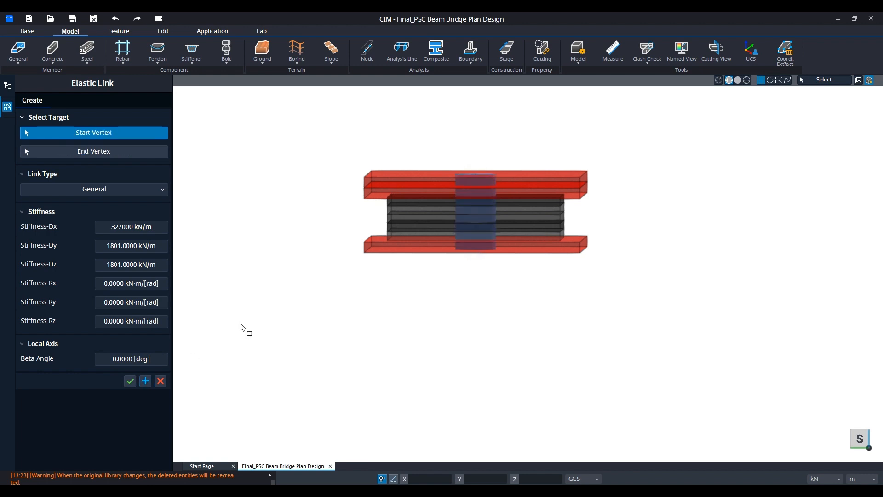
# Step: Create an elastic link from the top to the bottom vertex of the second girder's near-end bearing
pyautogui.scroll(-5, 319, 286)
pyautogui.scroll(5, 537, 357)
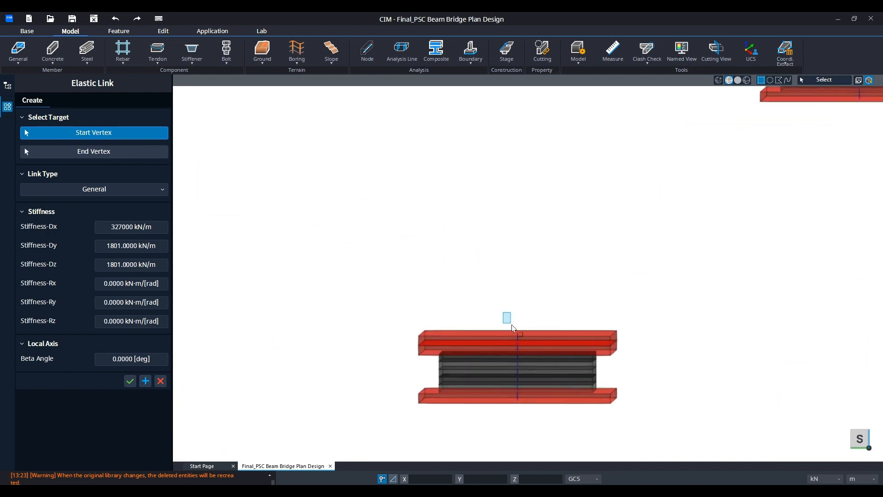
pyautogui.click(519, 335)
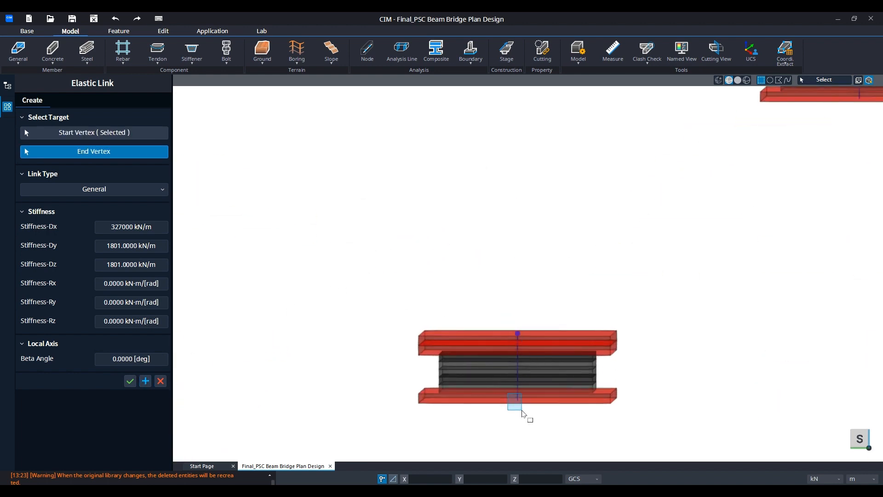
pyautogui.click(522, 411)
pyautogui.click(145, 381)
# Step: Create an elastic link from the top to the bottom vertex of the second girder's far-end bearing
pyautogui.scroll(-3, 400, 239)
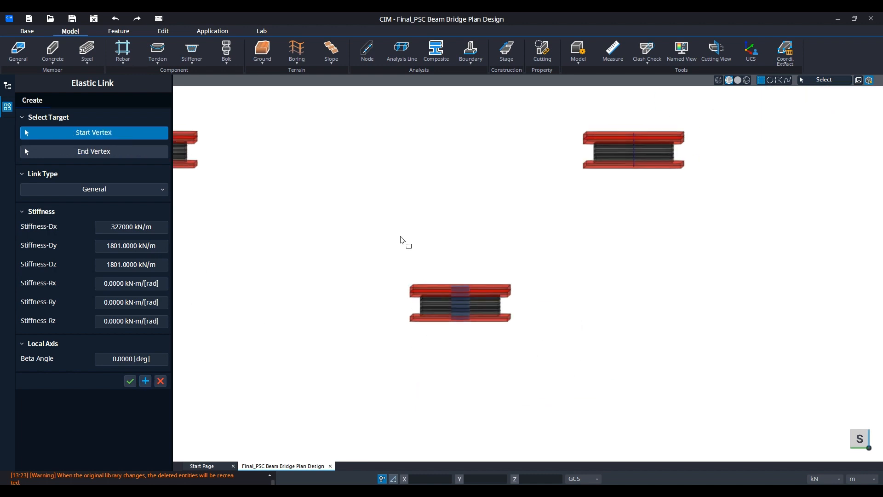
pyautogui.scroll(3, 630, 128)
pyautogui.click(635, 139)
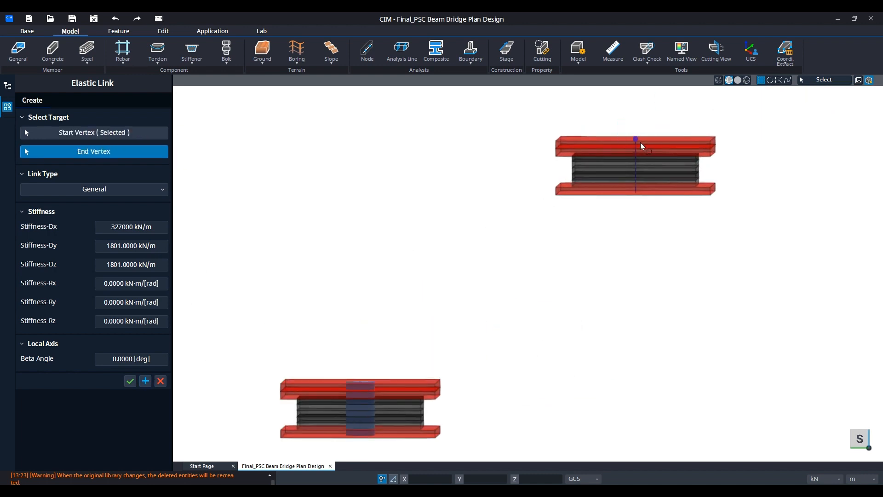
pyautogui.click(634, 189)
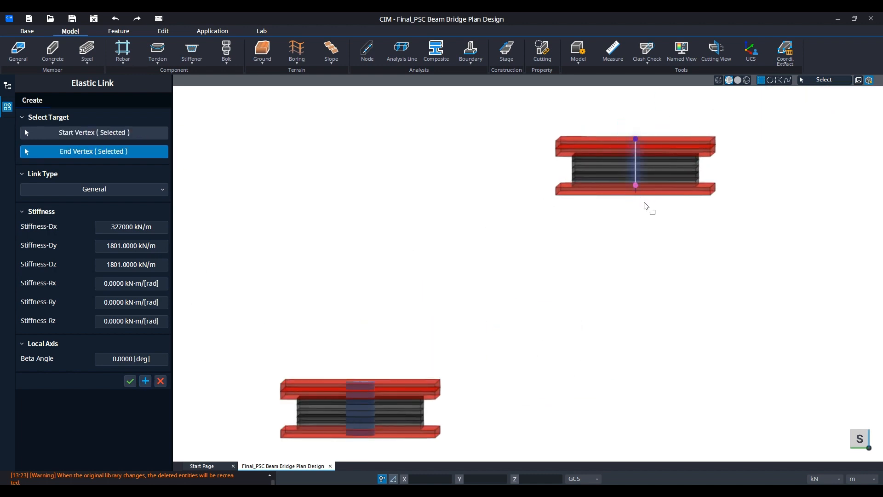
pyautogui.moveTo(629, 189); pyautogui.dragTo(646, 202)
pyautogui.click(143, 383)
# Step: Create an elastic link from the top to the bottom vertex of the third girder's near-end bearing
pyautogui.scroll(-5, 391, 236)
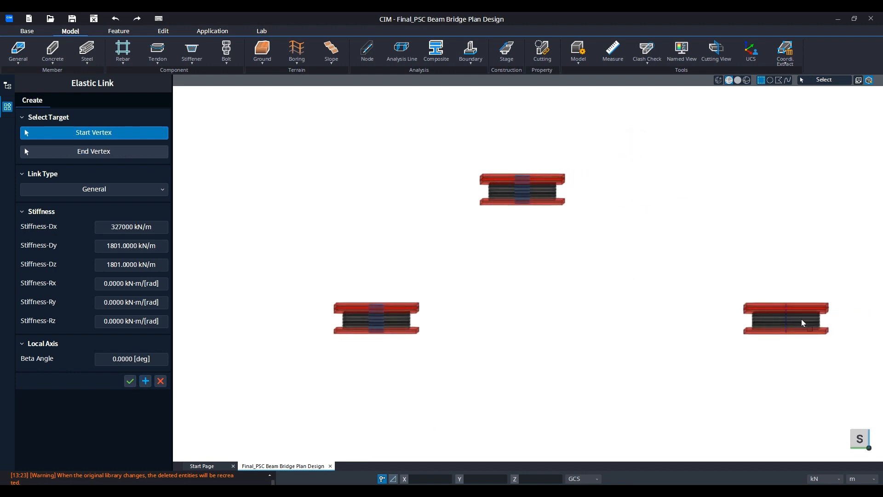
pyautogui.moveTo(792, 312); pyautogui.dragTo(525, 266, button='middle')
pyautogui.scroll(5, 525, 266)
pyautogui.scroll(2, 525, 264)
pyautogui.moveTo(483, 215); pyautogui.dragTo(533, 262)
pyautogui.moveTo(488, 340); pyautogui.dragTo(527, 365)
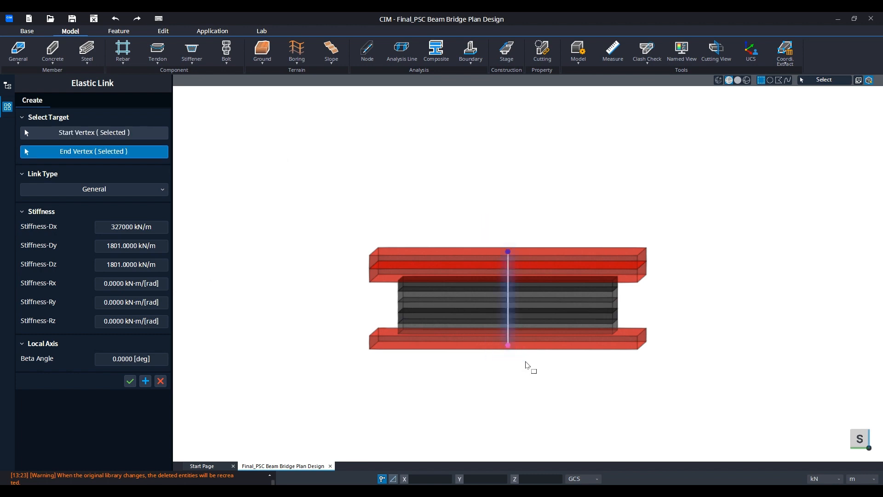
pyautogui.click(147, 380)
# Step: Create an elastic link from the top to the bottom vertex of the third girder's far-end bearing
pyautogui.scroll(-5, 399, 271)
pyautogui.moveTo(640, 121); pyautogui.dragTo(395, 276, button='middle')
pyautogui.scroll(5, 463, 196)
pyautogui.moveTo(462, 169); pyautogui.dragTo(490, 203)
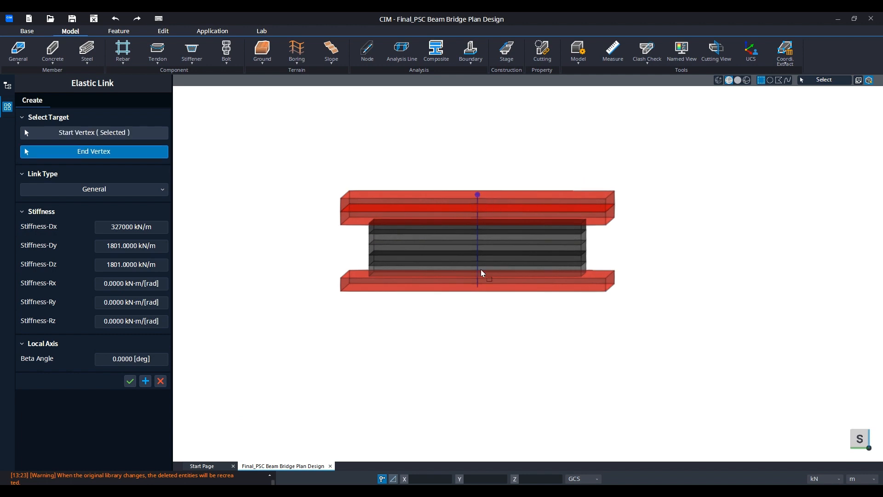
pyautogui.moveTo(463, 284); pyautogui.dragTo(494, 306)
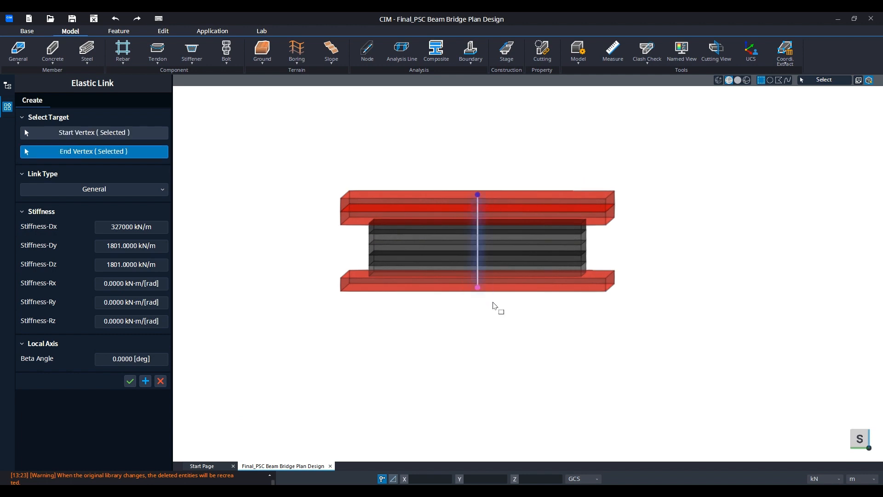
pyautogui.click(145, 380)
# Step: Create an elastic link from the top to the bottom vertex of the fourth girder's near-end bearing
pyautogui.scroll(-5, 322, 256)
pyautogui.scroll(5, 574, 365)
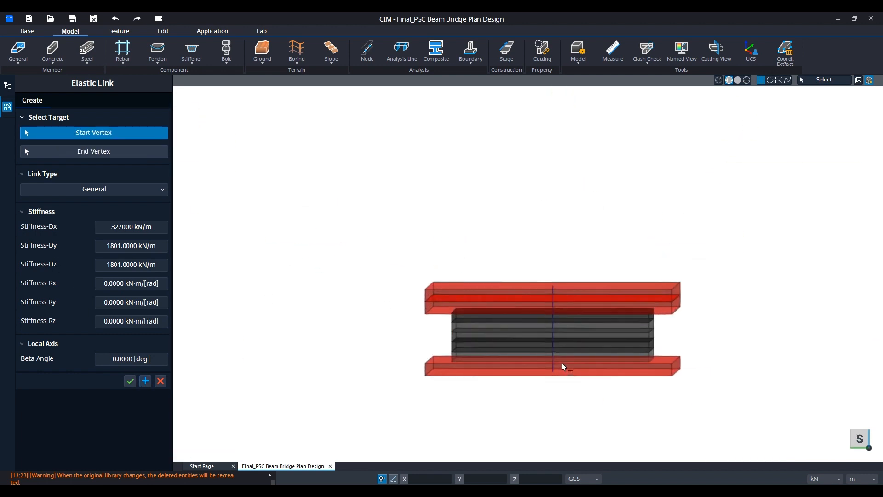
pyautogui.moveTo(542, 373); pyautogui.dragTo(566, 399)
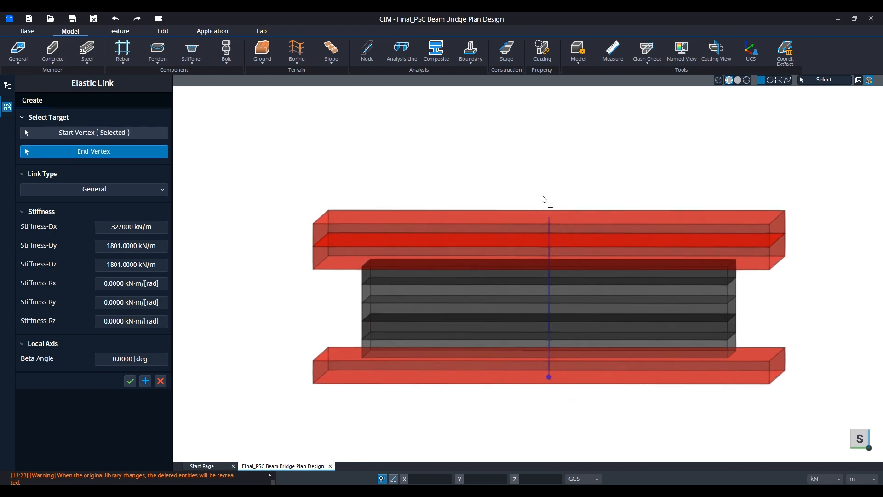
pyautogui.click(126, 133)
pyautogui.moveTo(514, 186); pyautogui.dragTo(566, 226)
pyautogui.moveTo(531, 368); pyautogui.dragTo(565, 394)
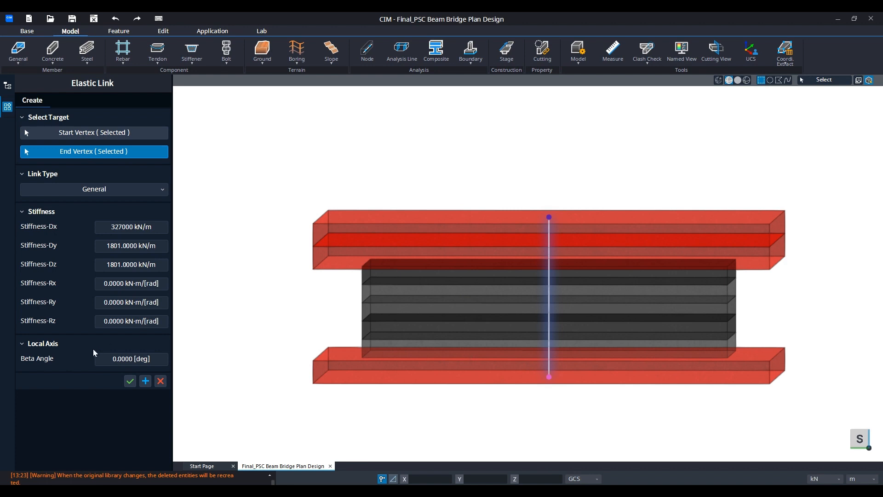
pyautogui.click(146, 381)
# Step: Create an elastic link from the top to the bottom vertex of the fourth girder's far-end bearing
pyautogui.scroll(-6, 266, 230)
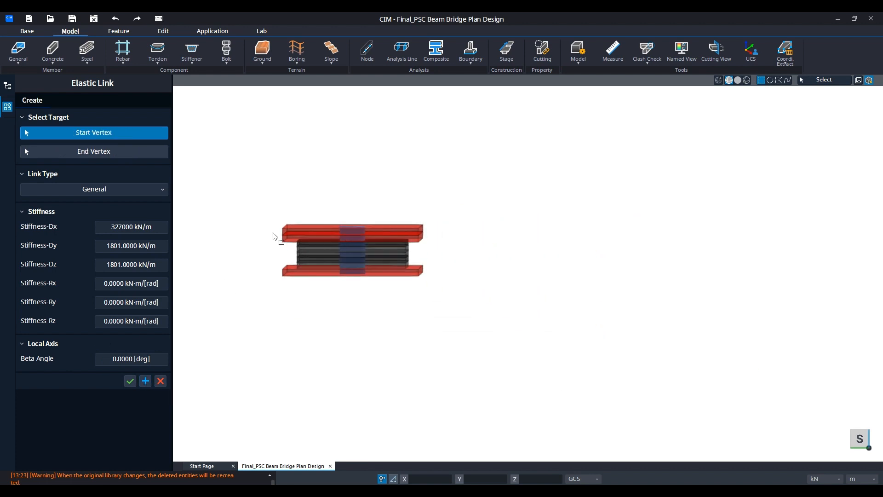
pyautogui.scroll(8, 432, 122)
pyautogui.moveTo(428, 109); pyautogui.dragTo(459, 143)
pyautogui.moveTo(431, 288); pyautogui.dragTo(467, 314)
pyautogui.click(145, 381)
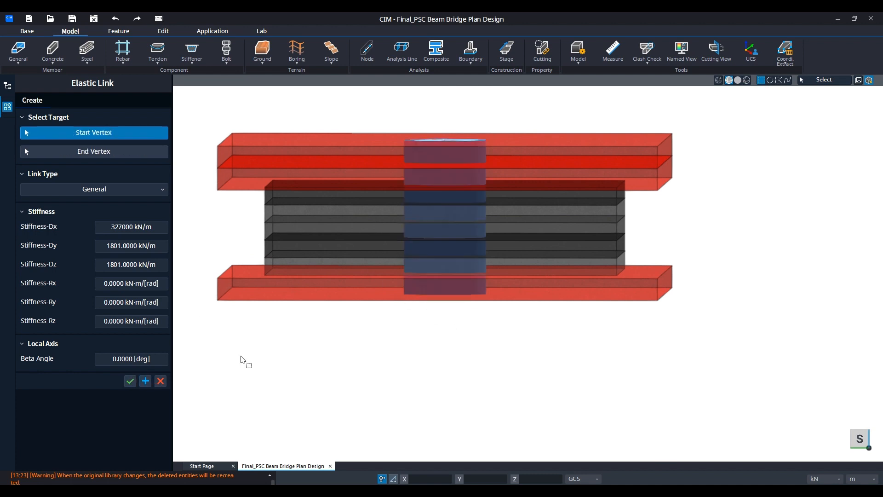
# Step: Create an elastic link from the top to the bottom vertex of the fifth girder's near-end bearing
pyautogui.scroll(-8, 330, 187)
pyautogui.scroll(10, 546, 296)
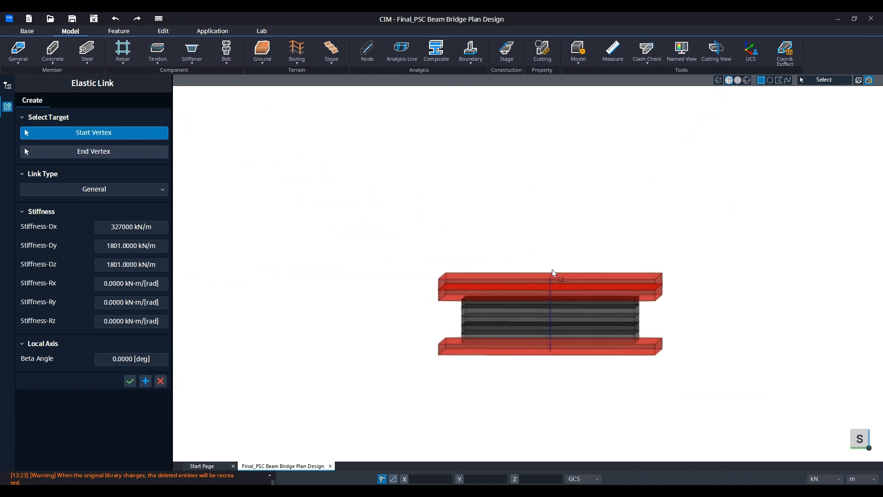
pyautogui.moveTo(542, 260); pyautogui.dragTo(568, 294)
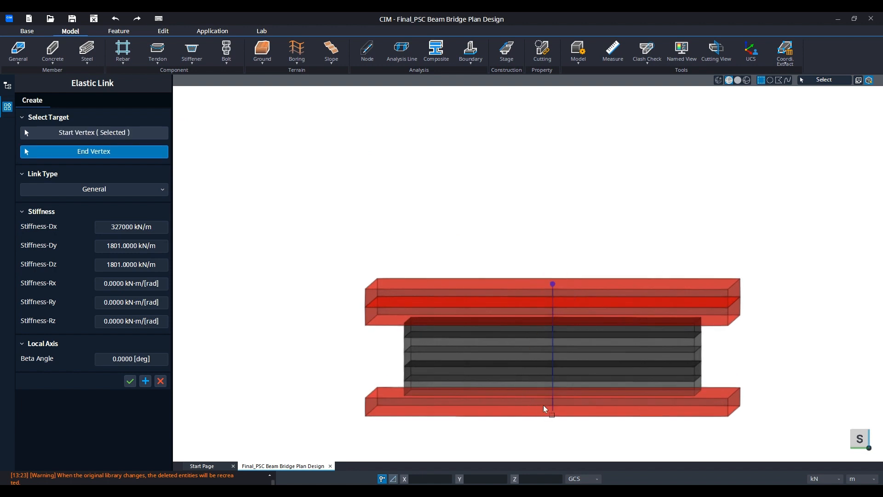
pyautogui.moveTo(544, 407); pyautogui.dragTo(581, 433)
pyautogui.click(145, 381)
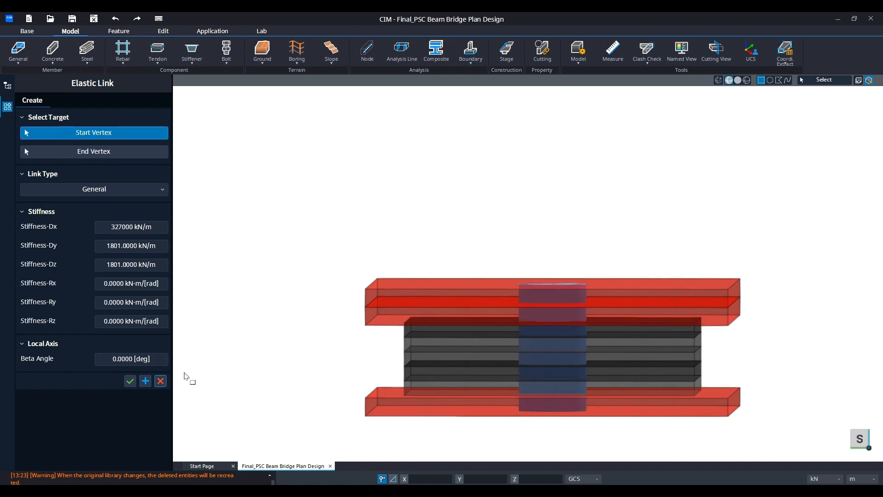
# Step: Create an elastic link from the top to the bottom vertex of the fifth girder's far-end bearing
pyautogui.scroll(-6, 367, 283)
pyautogui.scroll(3, 579, 121)
pyautogui.scroll(2, 579, 121)
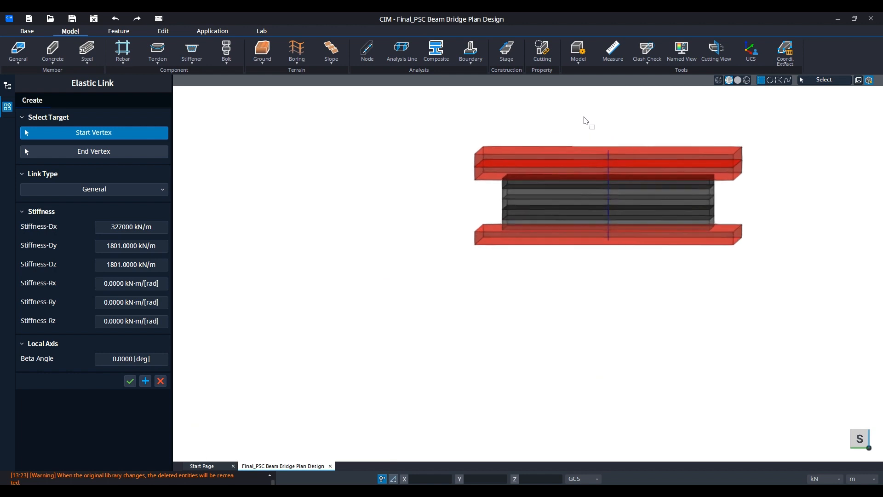
pyautogui.moveTo(585, 116); pyautogui.dragTo(624, 156)
pyautogui.moveTo(601, 244); pyautogui.dragTo(629, 263)
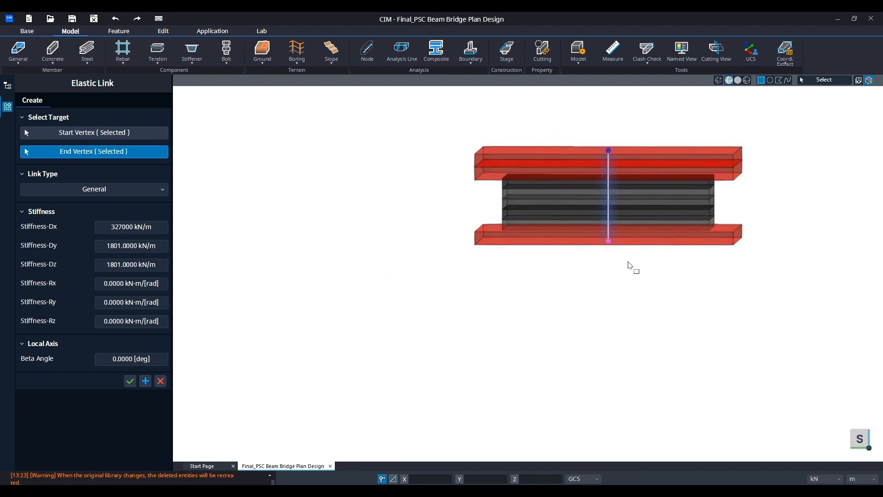
pyautogui.scroll(-4, 396, 239)
pyautogui.click(145, 381)
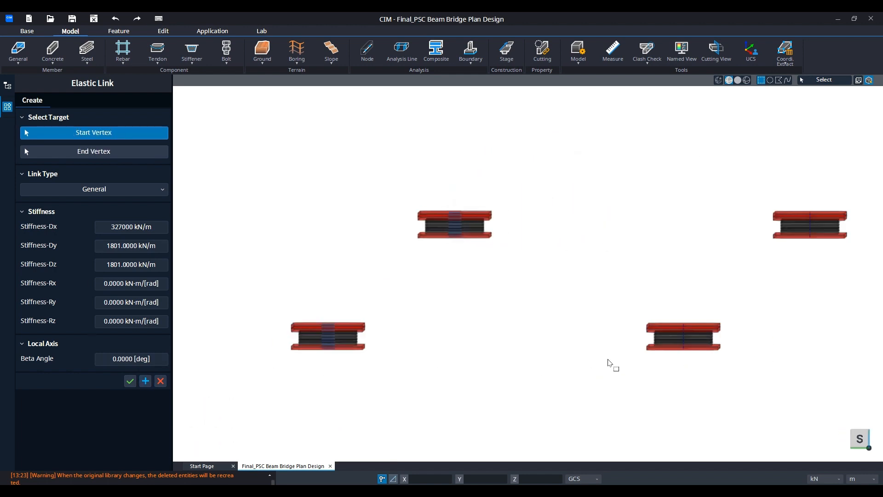
# Step: Create an elastic link from the top to the bottom vertex of the sixth girder's near-end bearing
pyautogui.scroll(4, 607, 363)
pyautogui.moveTo(674, 295); pyautogui.dragTo(696, 326)
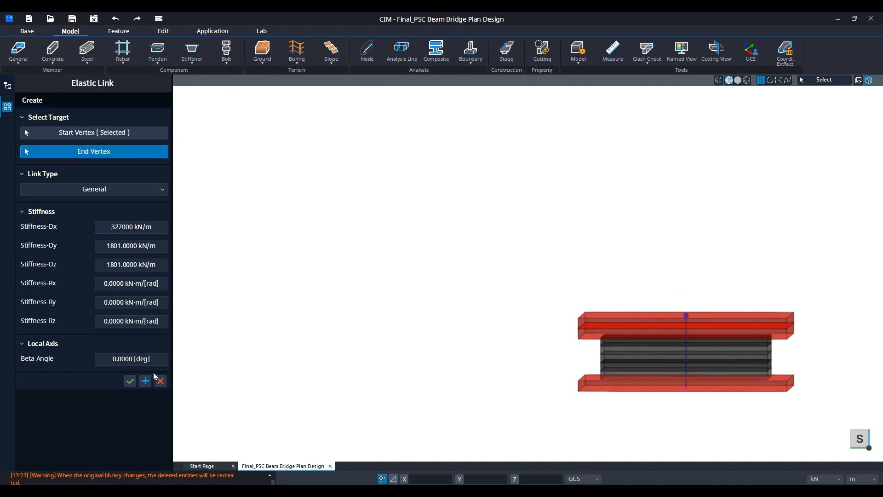
pyautogui.moveTo(674, 378); pyautogui.dragTo(705, 411)
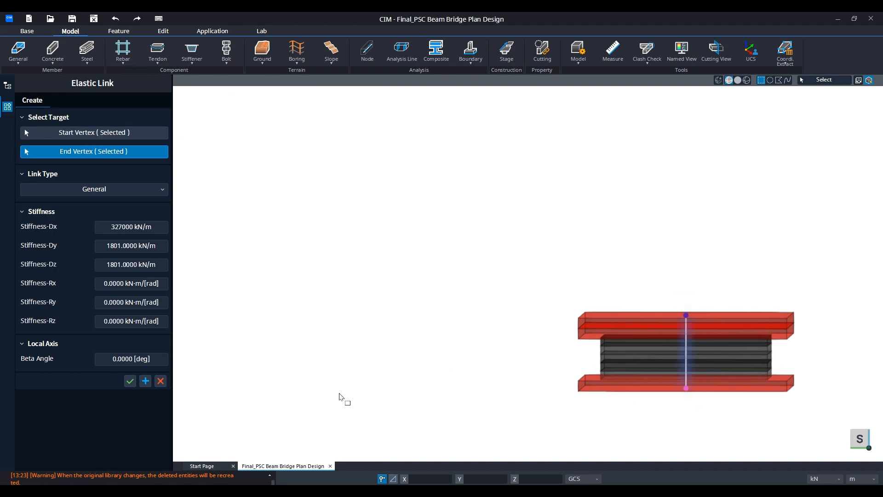
pyautogui.click(145, 381)
# Step: Create an elastic link from the top to the bottom vertex of the sixth girder's far-end bearing
pyautogui.scroll(-4, 489, 348)
pyautogui.scroll(4, 489, 348)
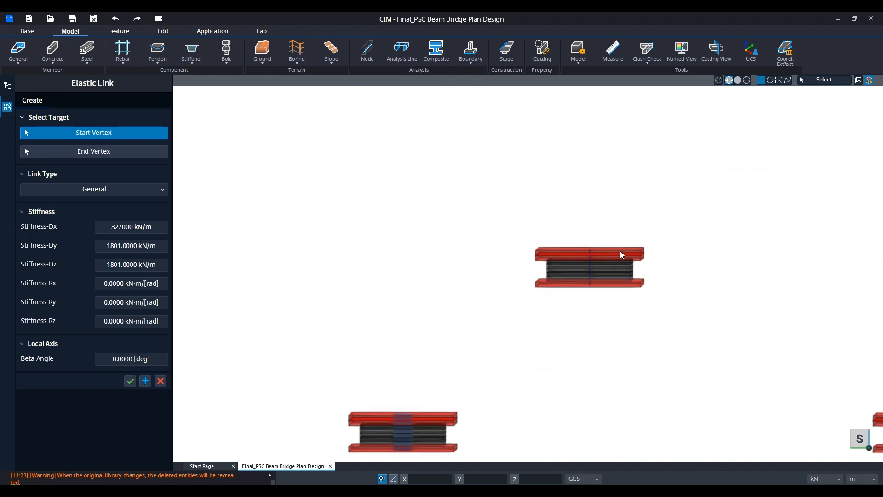
pyautogui.moveTo(558, 221); pyautogui.dragTo(587, 253)
pyautogui.moveTo(578, 317); pyautogui.dragTo(602, 345)
pyautogui.click(145, 381)
# Step: Create an elastic link from the top to the bottom vertex of the seventh girder's near-end bearing
pyautogui.scroll(-4, 400, 222)
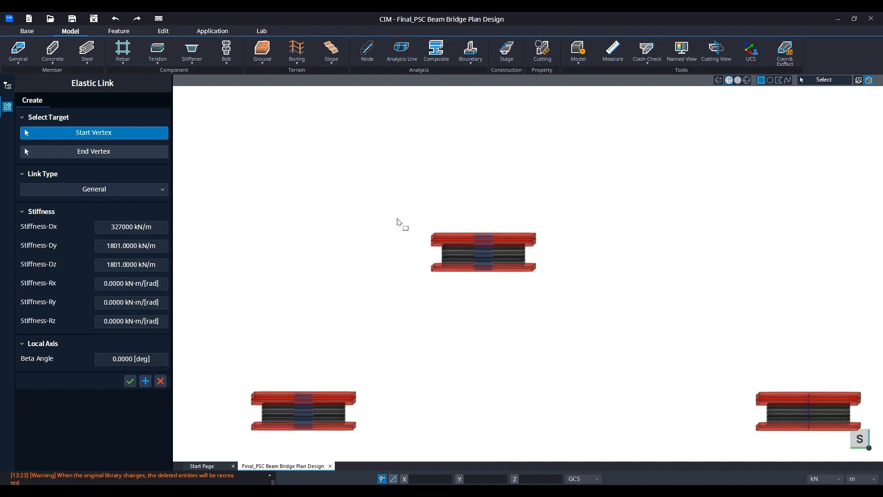
pyautogui.scroll(4, 651, 327)
pyautogui.moveTo(606, 288); pyautogui.dragTo(622, 306)
pyautogui.moveTo(599, 356); pyautogui.dragTo(626, 384)
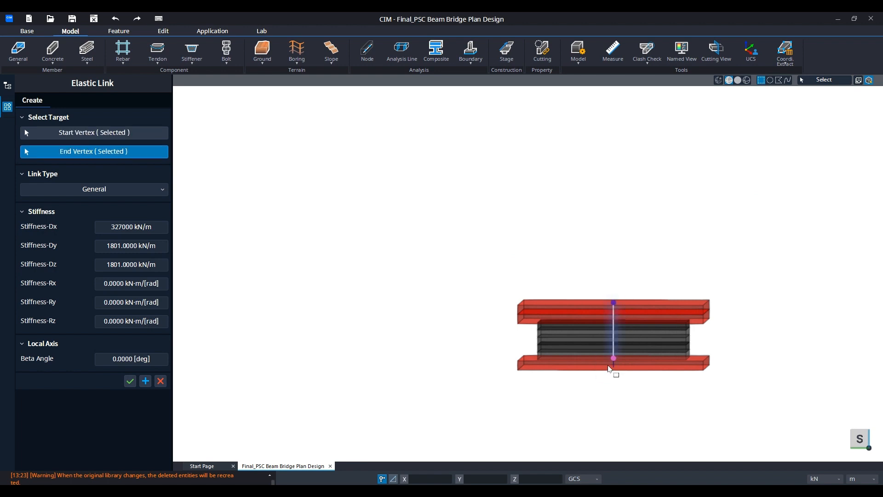
pyautogui.click(145, 380)
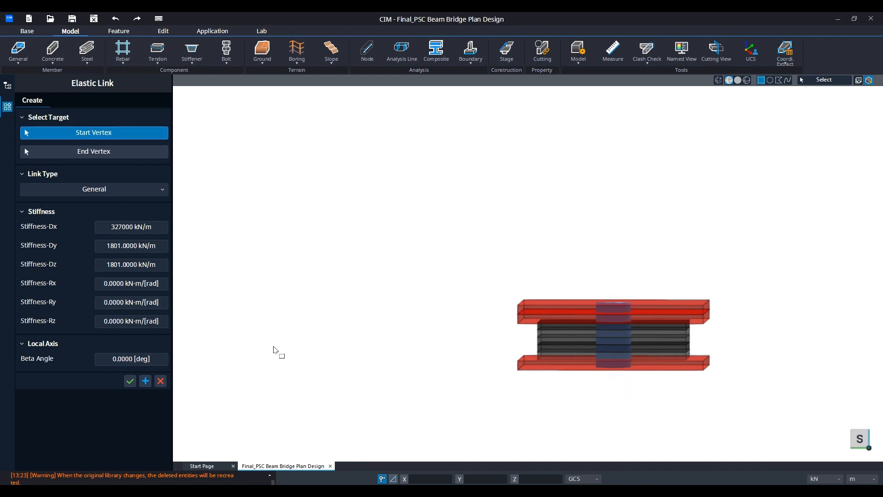
# Step: Create an elastic link from the top to the bottom vertex of the seventh girder's far-end bearing and finish the Elastic Link command
pyautogui.scroll(-4, 276, 351)
pyautogui.scroll(5, 571, 203)
pyautogui.moveTo(561, 198); pyautogui.dragTo(578, 220)
pyautogui.moveTo(558, 276); pyautogui.dragTo(594, 301)
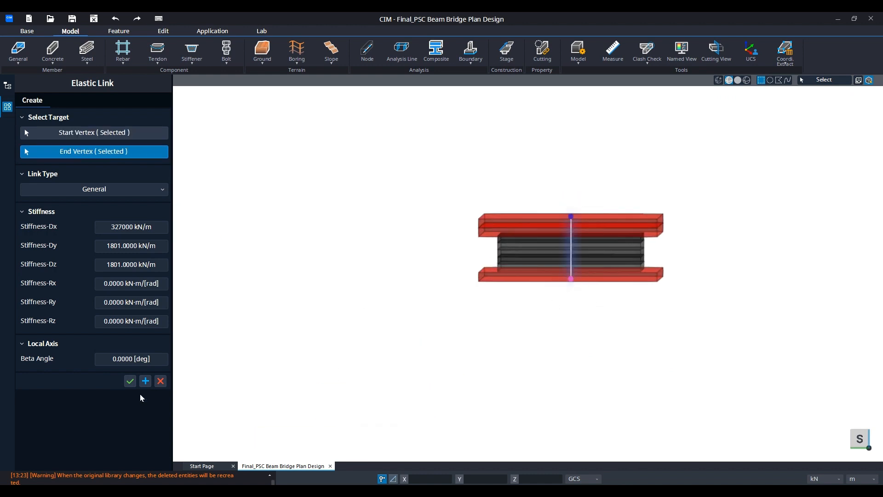
pyautogui.click(136, 380)
# Step: Start a Support definition and bring the full row of bearings into view for target selection
pyautogui.scroll(-4, 355, 248)
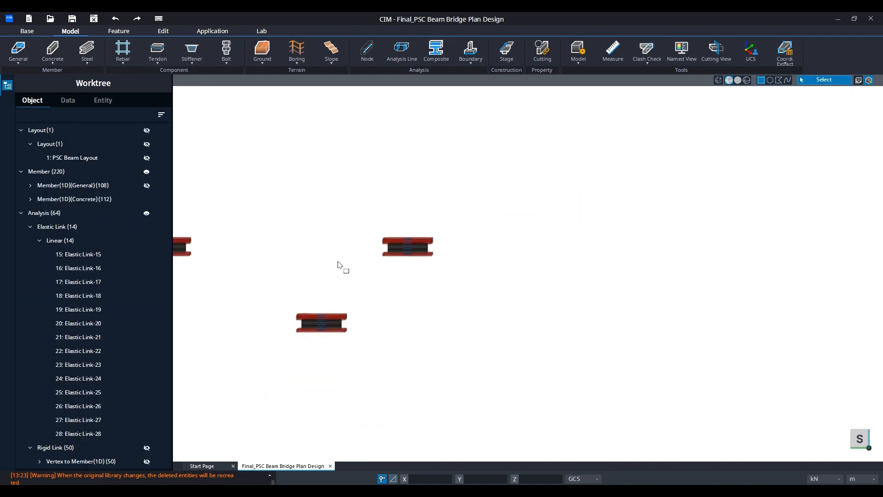
pyautogui.scroll(-3, 355, 354)
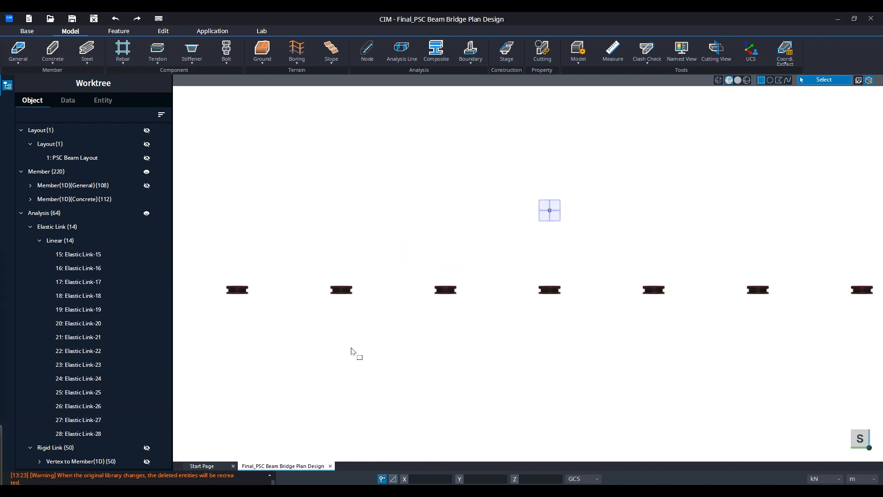
pyautogui.click(471, 55)
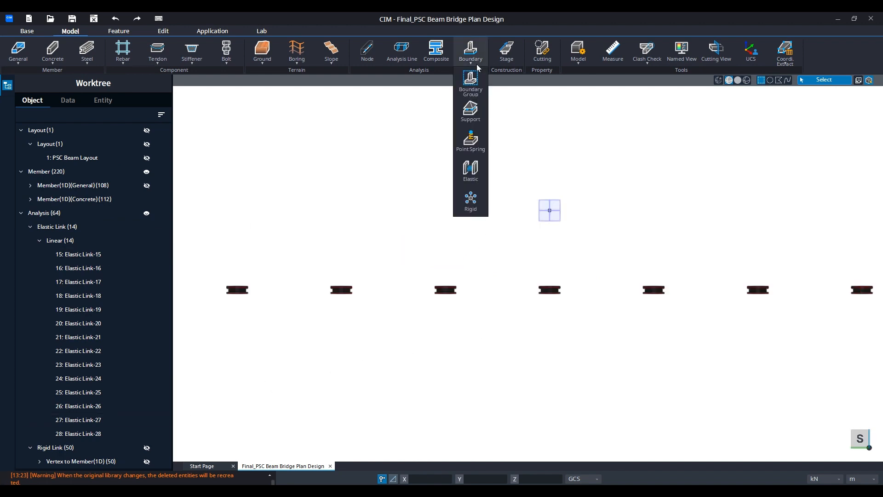
pyautogui.click(476, 118)
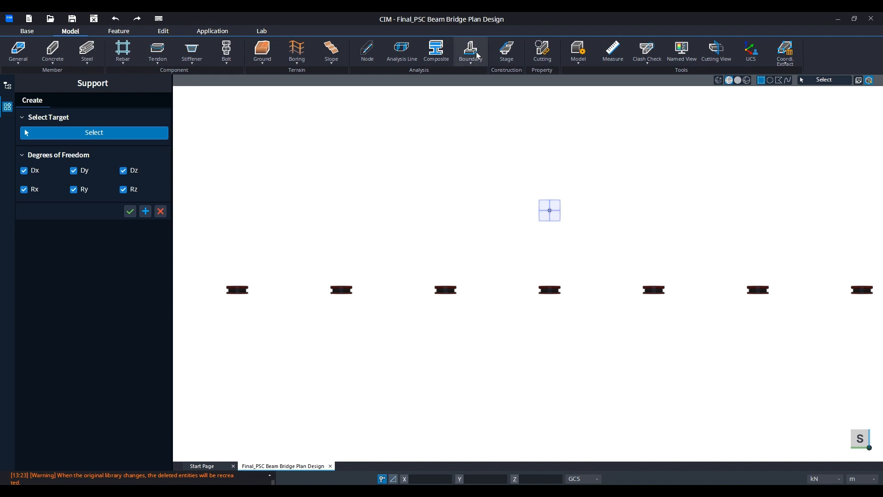
pyautogui.scroll(3, 225, 299)
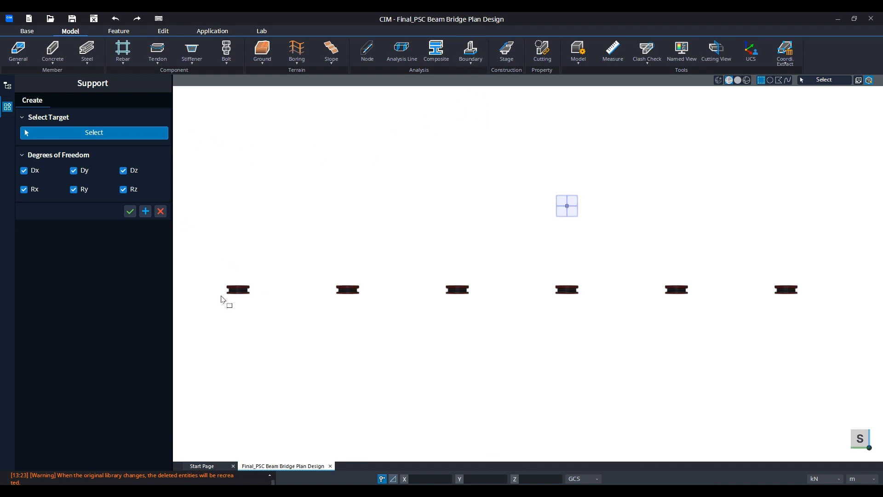
pyautogui.scroll(-2, 222, 300)
pyautogui.scroll(-3, 223, 300)
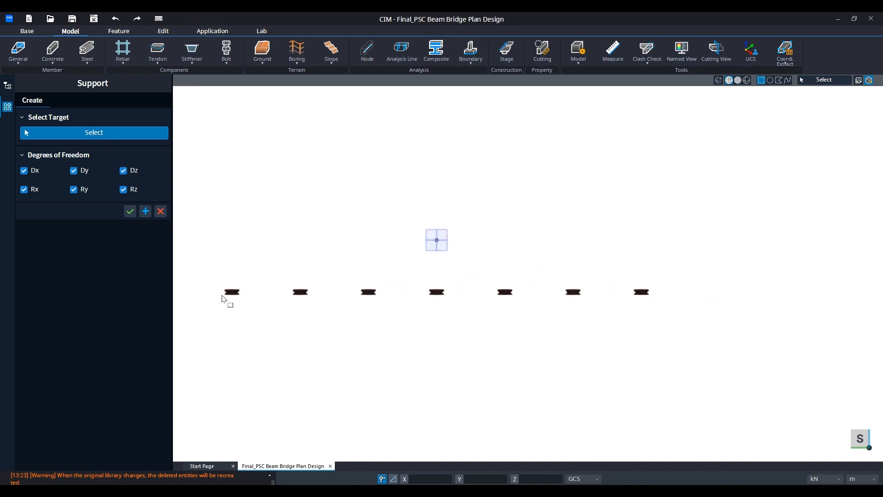
pyautogui.moveTo(221, 294); pyautogui.dragTo(677, 339)
pyautogui.moveTo(669, 300); pyautogui.dragTo(407, 345)
pyautogui.moveTo(661, 294); pyautogui.dragTo(215, 357)
pyautogui.scroll(10, 230, 321)
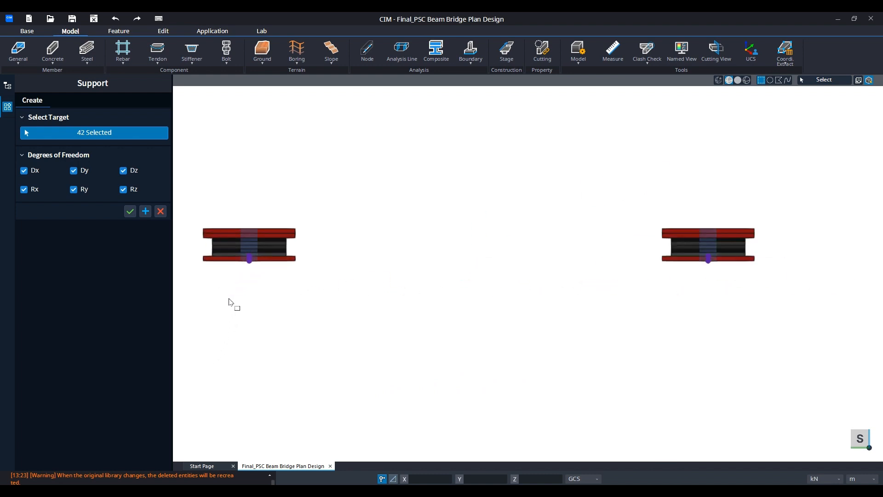
pyautogui.scroll(-7, 242, 270)
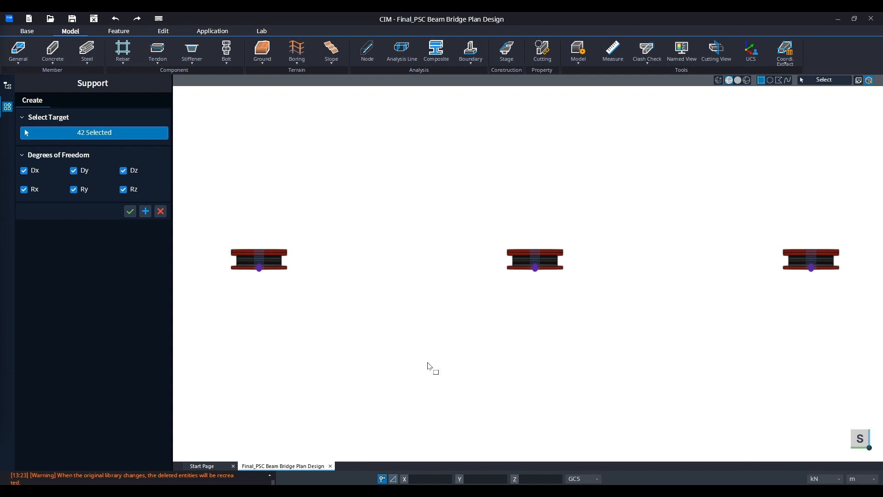
pyautogui.scroll(-3, 694, 306)
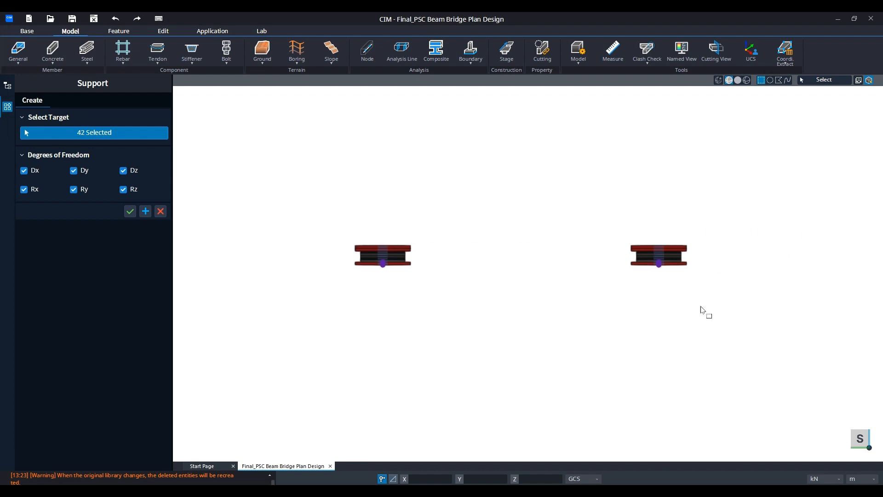
pyautogui.moveTo(807, 295); pyautogui.dragTo(782, 294, button='middle')
pyautogui.scroll(-2, 658, 295)
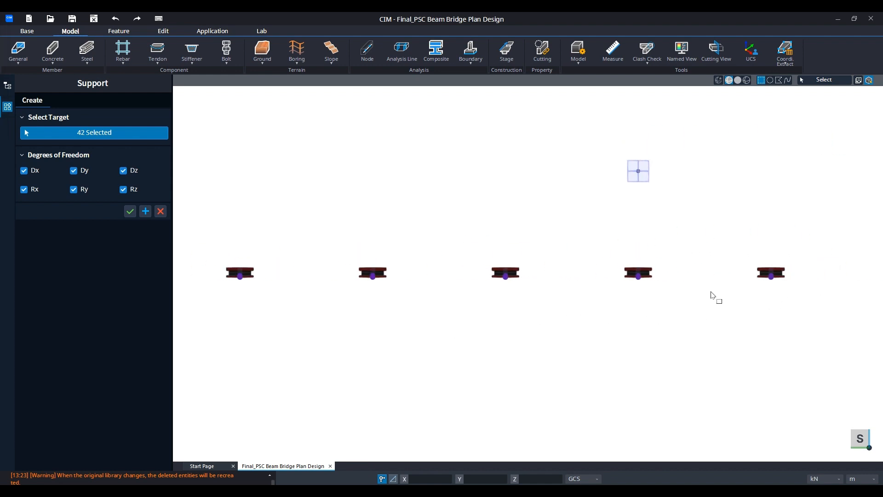
pyautogui.moveTo(792, 278); pyautogui.dragTo(225, 338)
pyautogui.scroll(6, 225, 339)
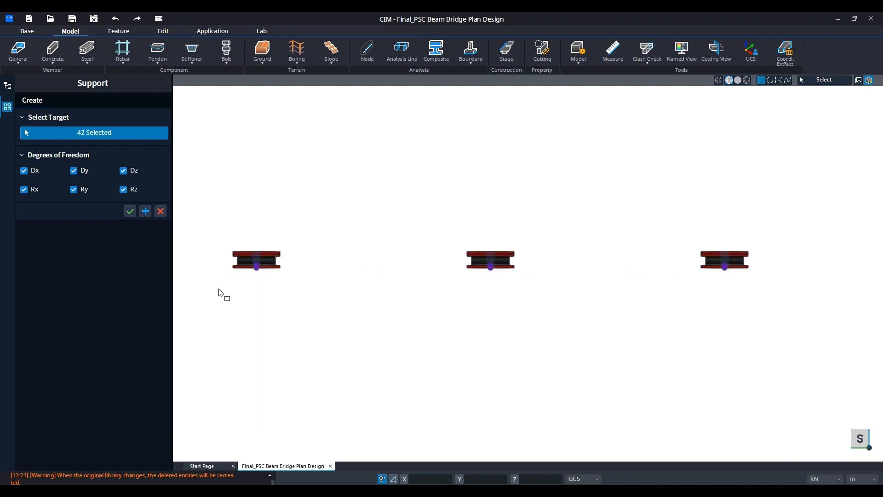
# Step: Select the bottom points of the first three bearings in the row, at both span ends, as support targets
pyautogui.moveTo(259, 229); pyautogui.dragTo(280, 253)
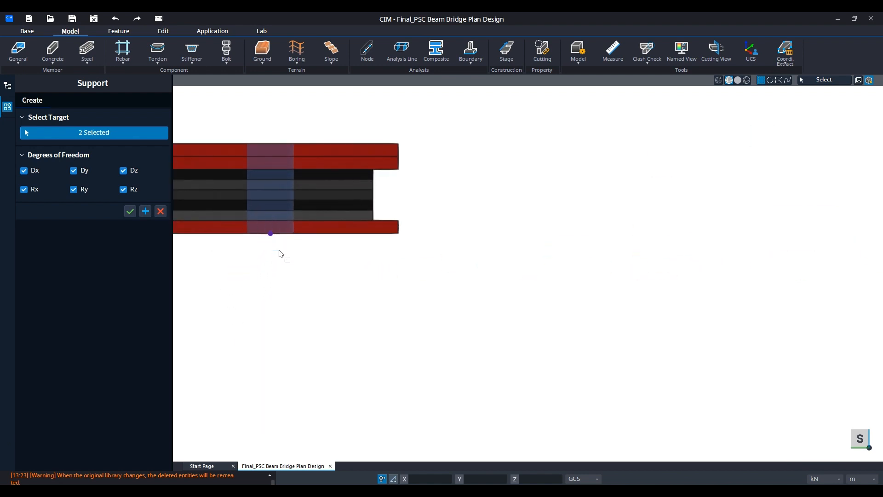
pyautogui.scroll(-8, 284, 264)
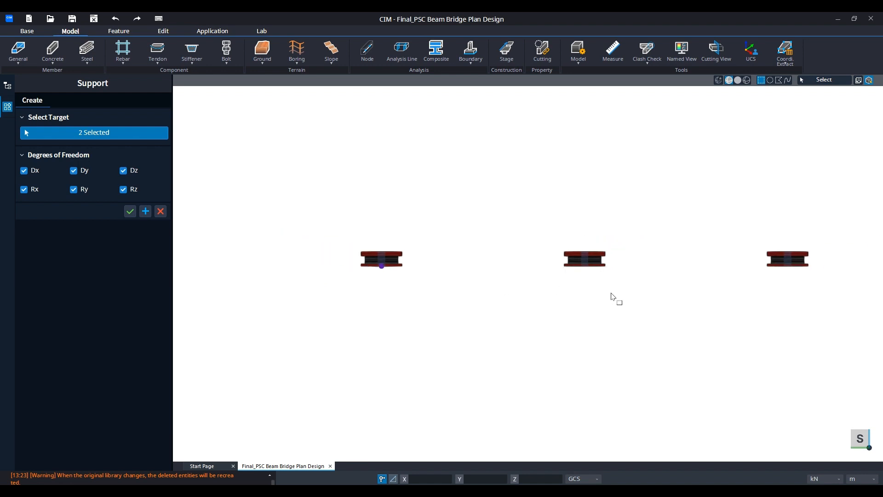
pyautogui.scroll(-2, 350, 275)
pyautogui.scroll(6, 272, 258)
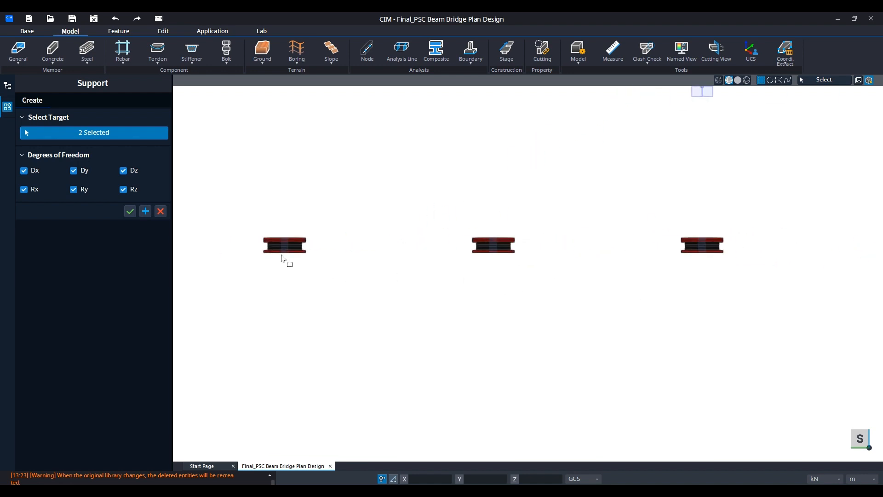
pyautogui.moveTo(228, 244); pyautogui.dragTo(339, 272)
pyautogui.scroll(-2, 339, 272)
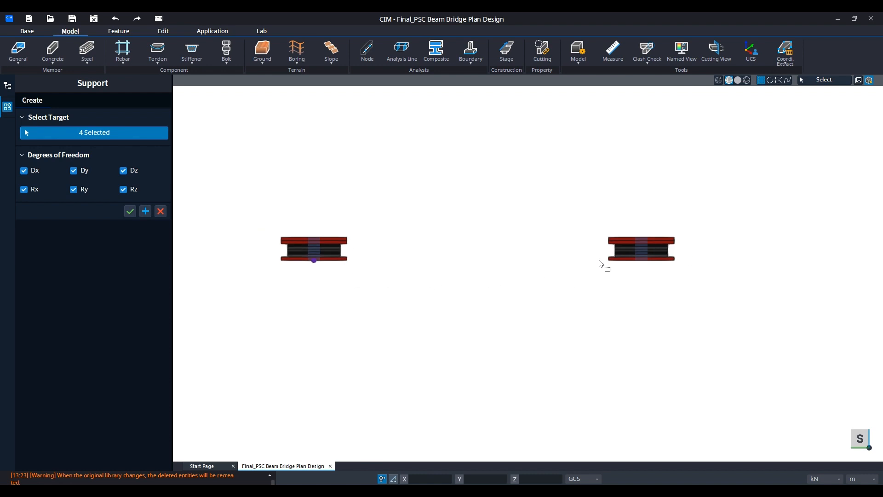
pyautogui.moveTo(599, 263); pyautogui.dragTo(713, 283)
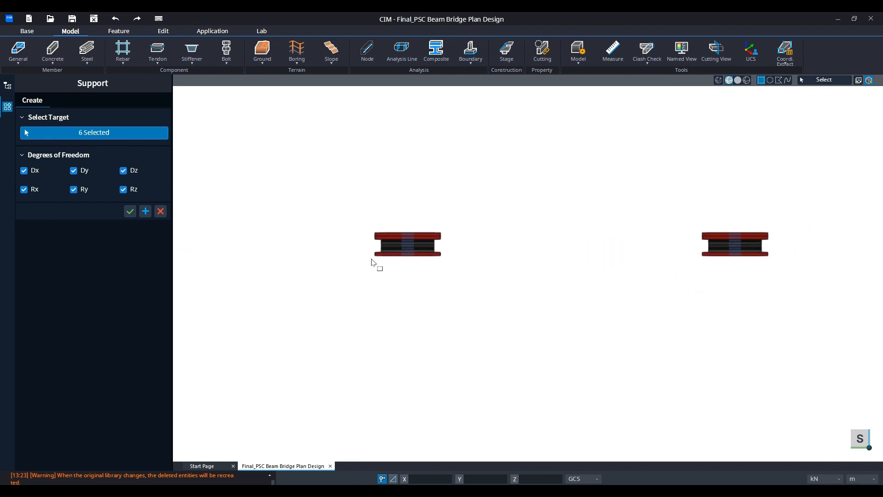
# Step: Add the bottom points of the remaining four bearings in the row and create the supports with all six degrees of freedom fixed
pyautogui.moveTo(366, 255); pyautogui.dragTo(799, 303)
pyautogui.moveTo(769, 318); pyautogui.dragTo(159, 315, button='middle')
pyautogui.moveTo(403, 258); pyautogui.dragTo(825, 300)
pyautogui.scroll(-3, 691, 319)
pyautogui.scroll(-2, 691, 319)
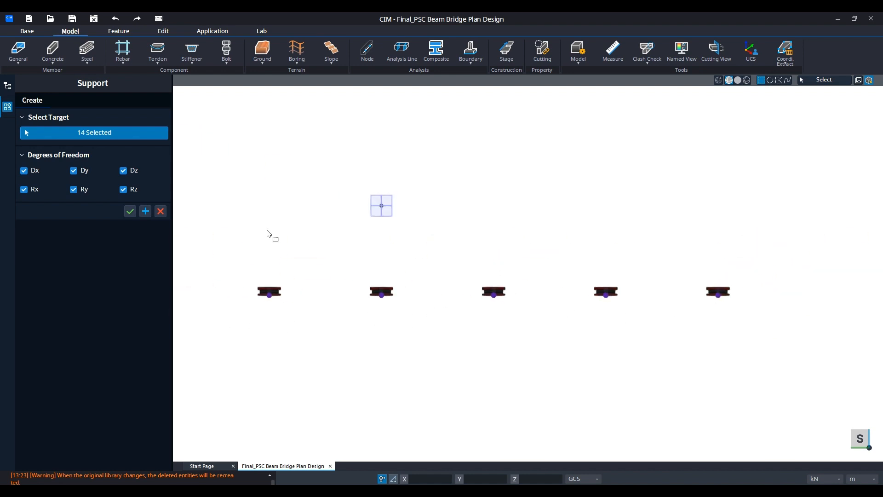
pyautogui.click(131, 211)
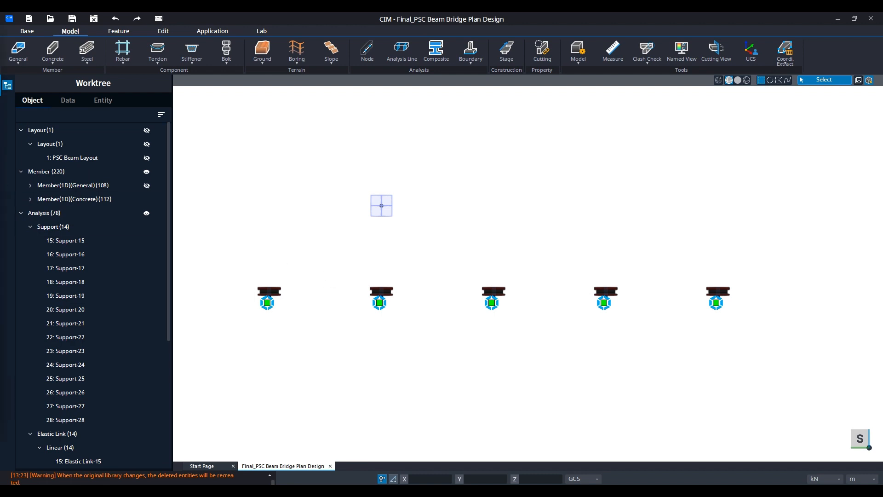
# Step: Show all hidden objects and view the complete bridge with its supports isometrically
pyautogui.rightClick(328, 177)
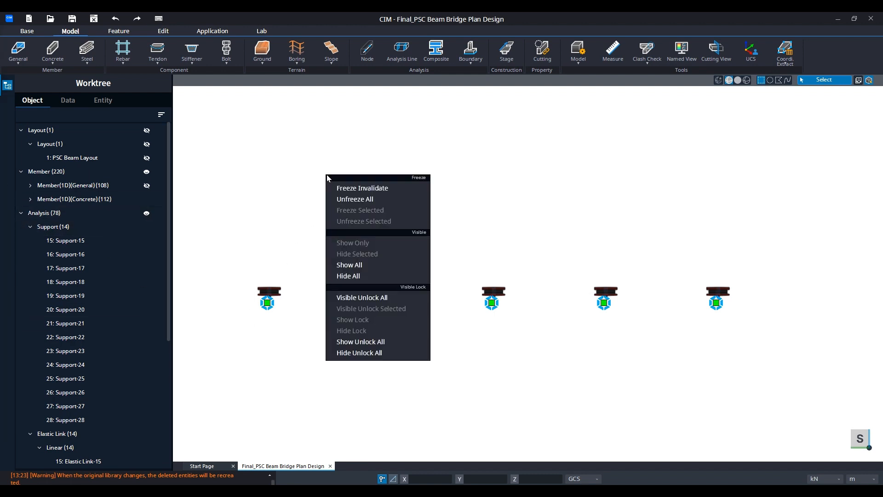
pyautogui.click(352, 265)
pyautogui.scroll(-4, 404, 260)
pyautogui.middleClick(554, 180)
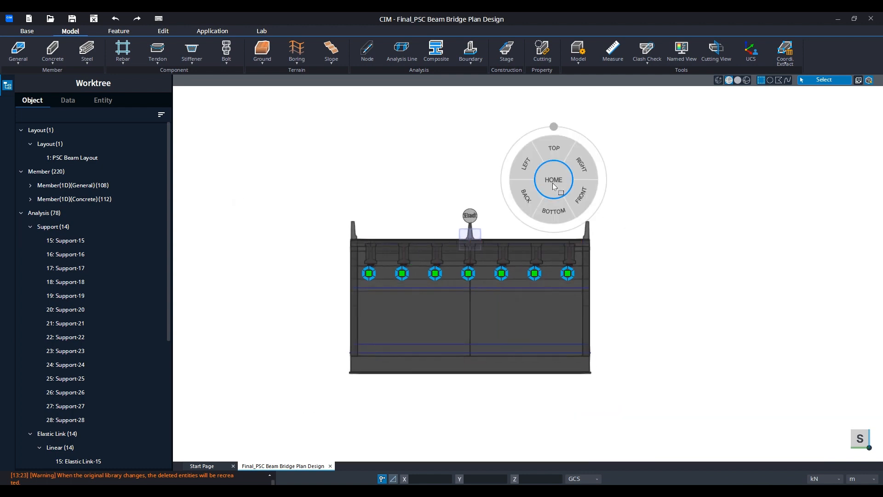
pyautogui.click(554, 180)
pyautogui.moveTo(643, 316); pyautogui.dragTo(539, 300, button='middle')
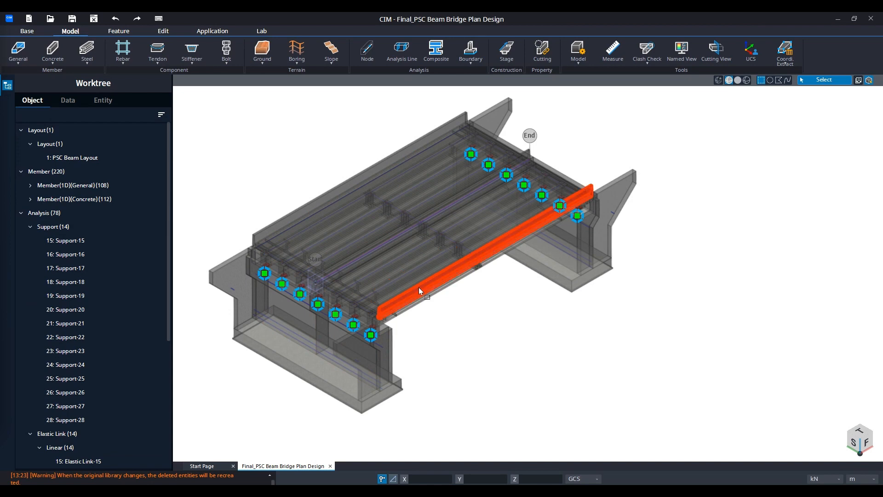
# Step: Select the girder layer between the abutments in the front view and show only those members
pyautogui.rightClick(703, 237)
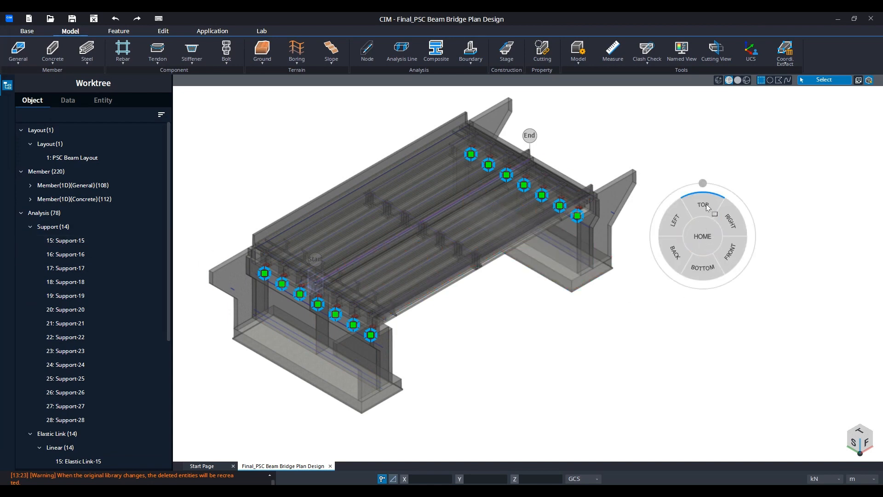
pyautogui.click(672, 224)
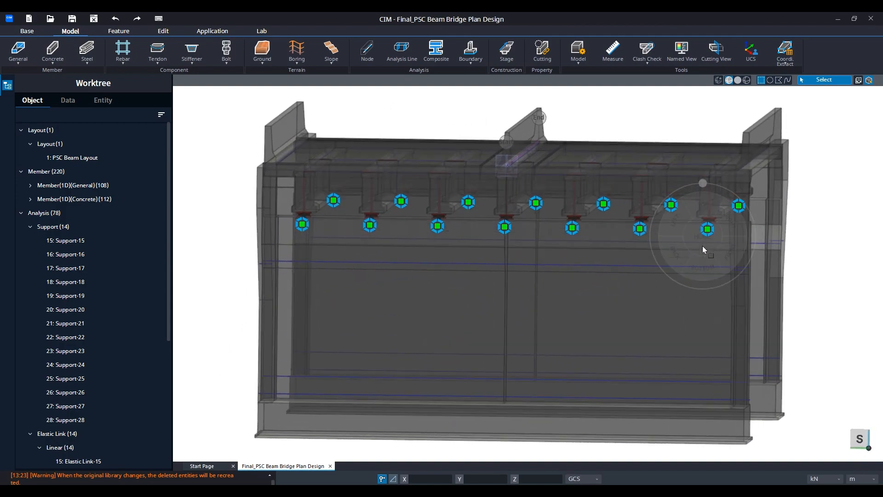
pyautogui.click(730, 253)
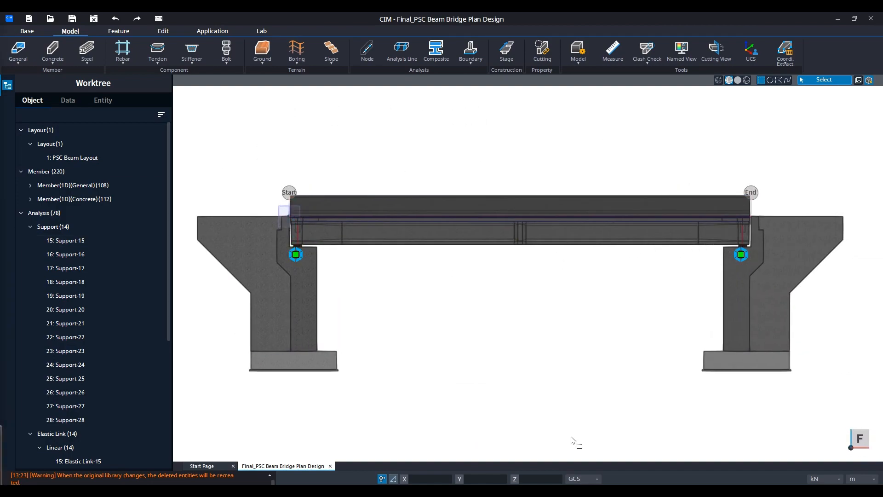
pyautogui.scroll(4, 754, 232)
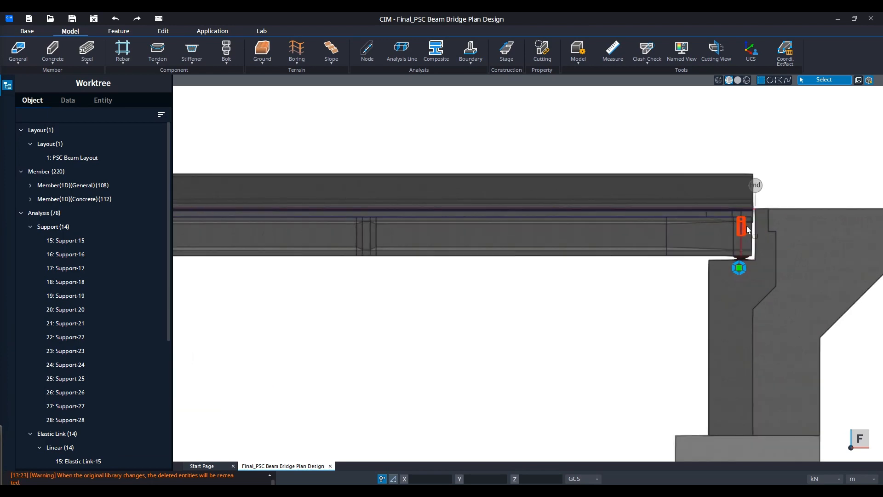
pyautogui.scroll(3, 747, 229)
pyautogui.scroll(-6, 750, 228)
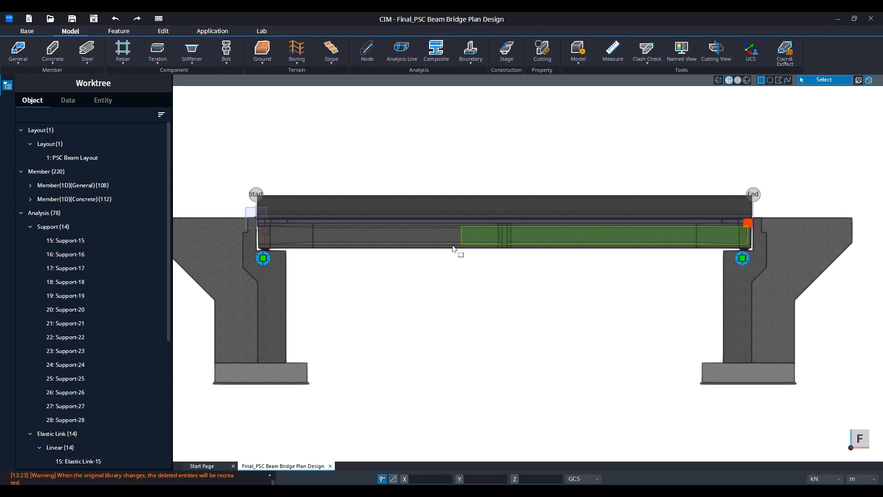
pyautogui.click(268, 244)
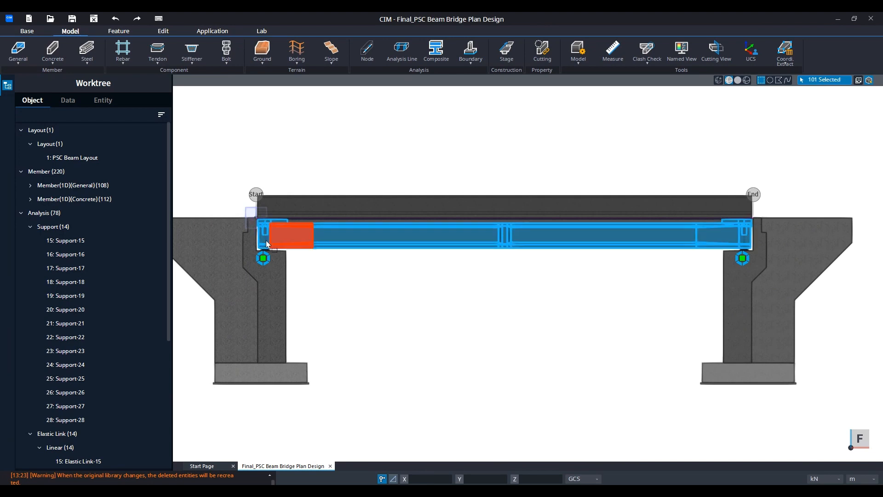
pyautogui.rightClick(384, 280)
pyautogui.click(410, 350)
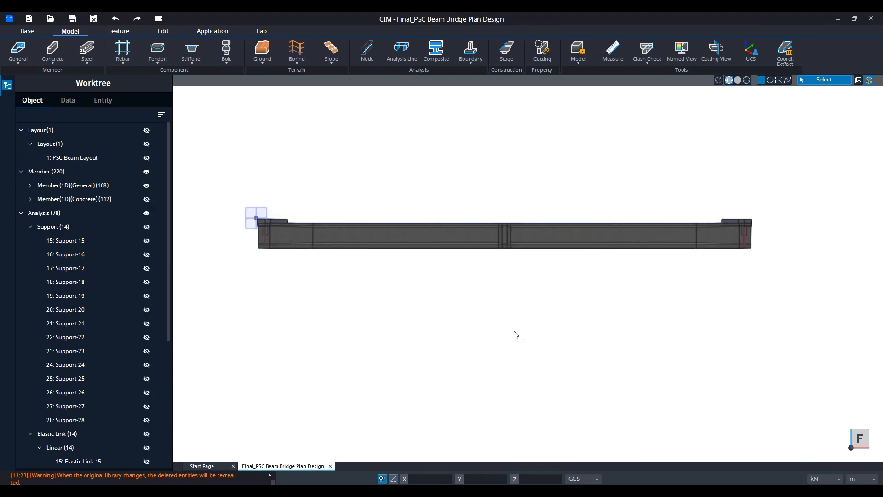
# Step: Hide the raised pieces above the girders at both ends of the span
pyautogui.moveTo(691, 184)
pyautogui.mouseDown()
pyautogui.moveTo(773, 236)
pyautogui.moveTo(697, 198)
pyautogui.mouseUp()
pyautogui.press('Escape')
pyautogui.rightClick(714, 176)
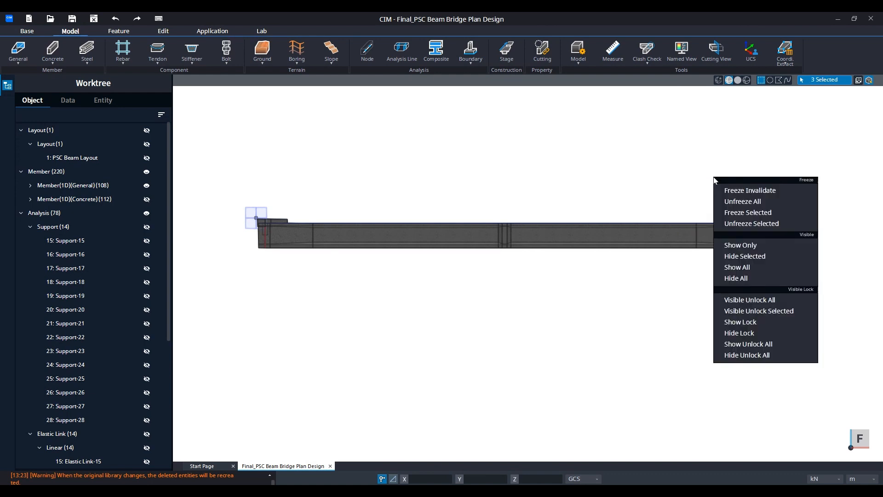
pyautogui.click(744, 256)
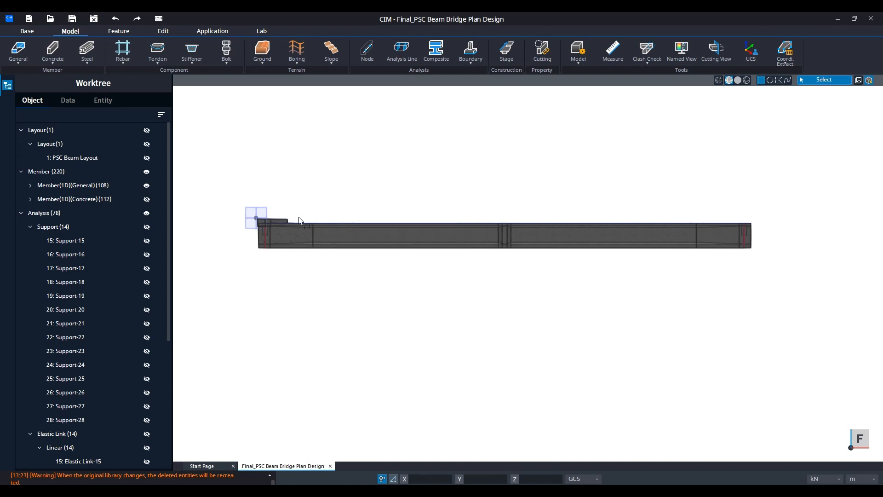
pyautogui.moveTo(297, 223); pyautogui.dragTo(221, 195)
pyautogui.rightClick(307, 193)
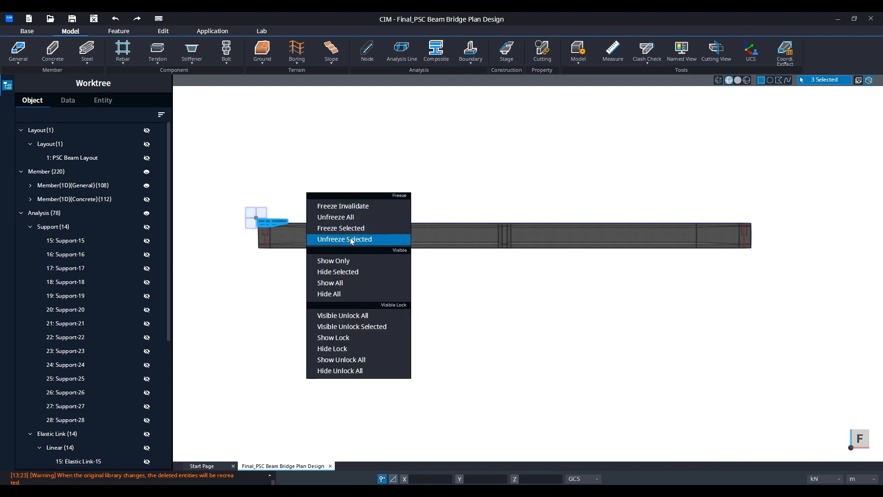
pyautogui.click(343, 271)
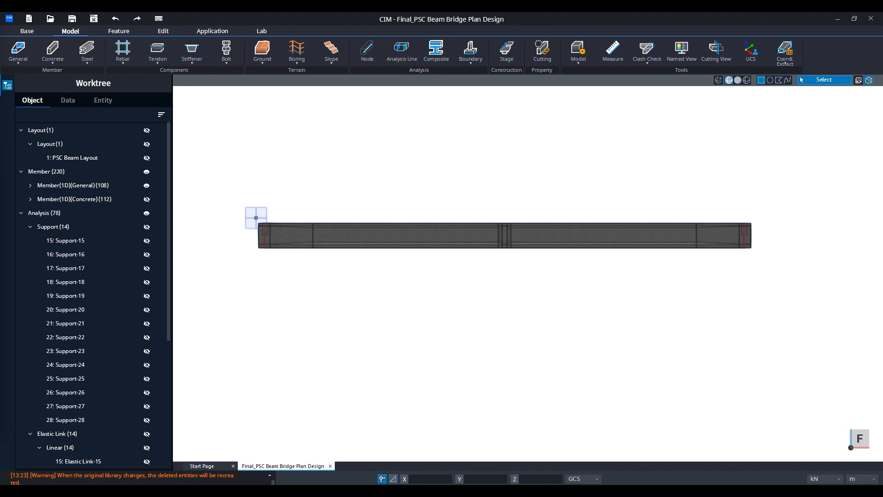
# Step: Select the seven girders in the end elevation without the cross beams and show only them
pyautogui.middleClick(315, 192)
pyautogui.click(291, 178)
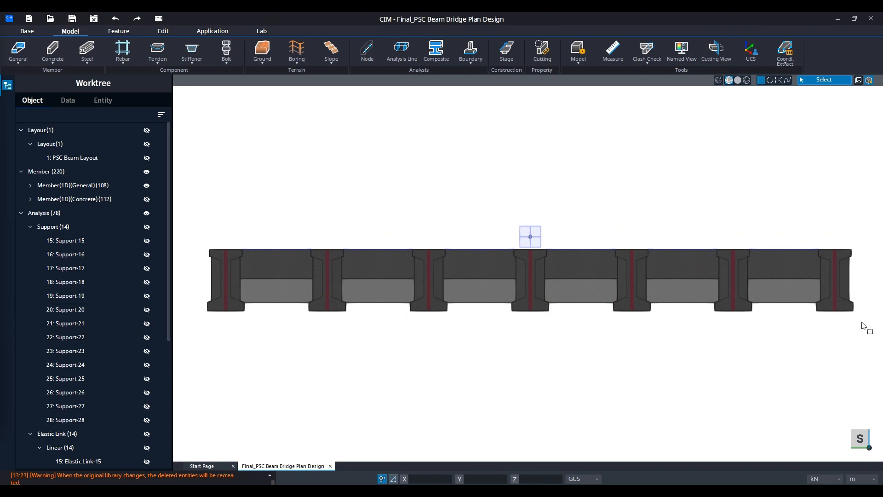
pyautogui.moveTo(865, 323); pyautogui.dragTo(196, 311)
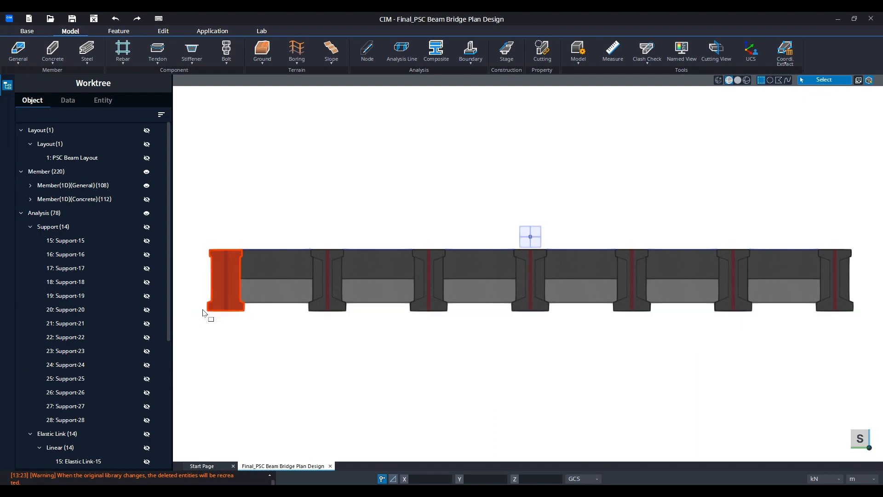
pyautogui.moveTo(866, 323); pyautogui.dragTo(185, 313)
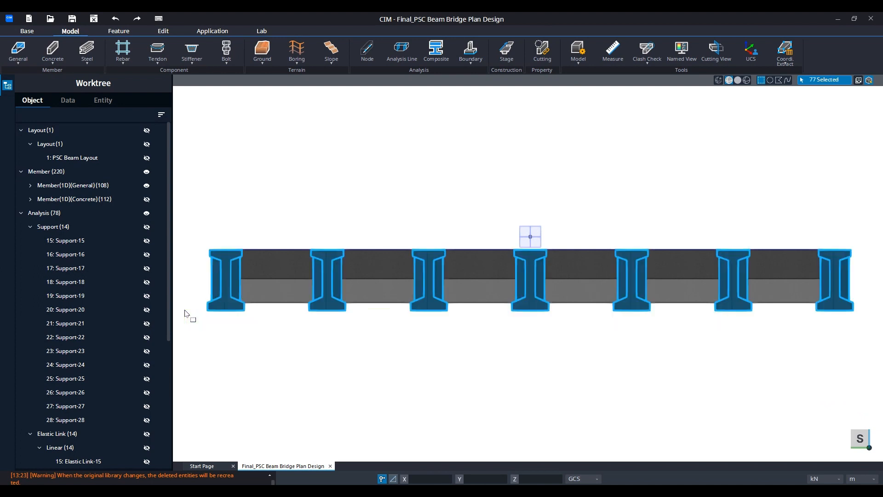
pyautogui.rightClick(291, 164)
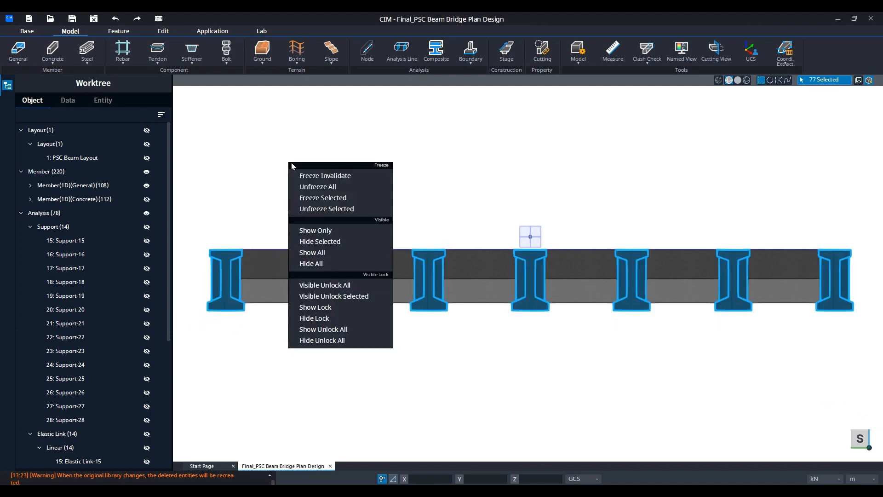
pyautogui.click(324, 233)
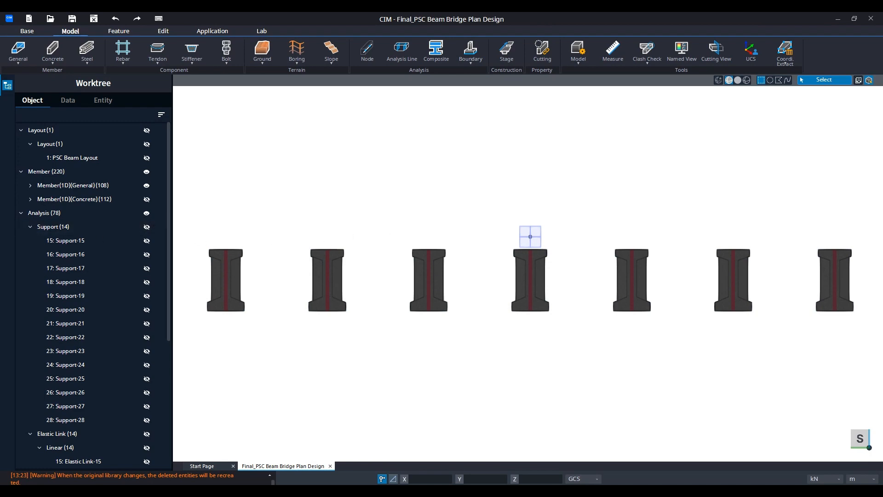
# Step: Start a Composite Slab and select all segments of the seven girders in the isometric view as its target
pyautogui.moveTo(468, 179); pyautogui.dragTo(455, 189, button='middle')
pyautogui.middleClick(460, 177)
pyautogui.click(453, 182)
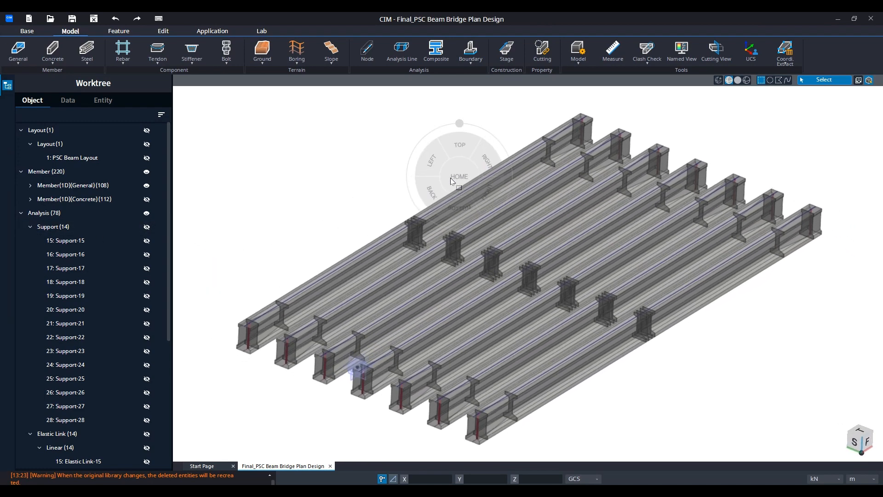
pyautogui.scroll(3, 312, 360)
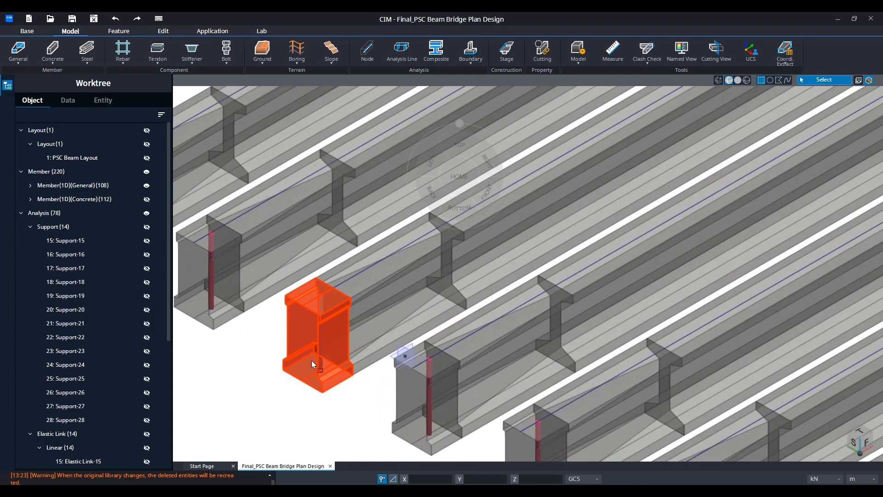
pyautogui.scroll(-4, 311, 361)
pyautogui.moveTo(485, 306); pyautogui.dragTo(508, 276, button='middle')
pyautogui.moveTo(656, 337); pyautogui.dragTo(626, 337, button='middle')
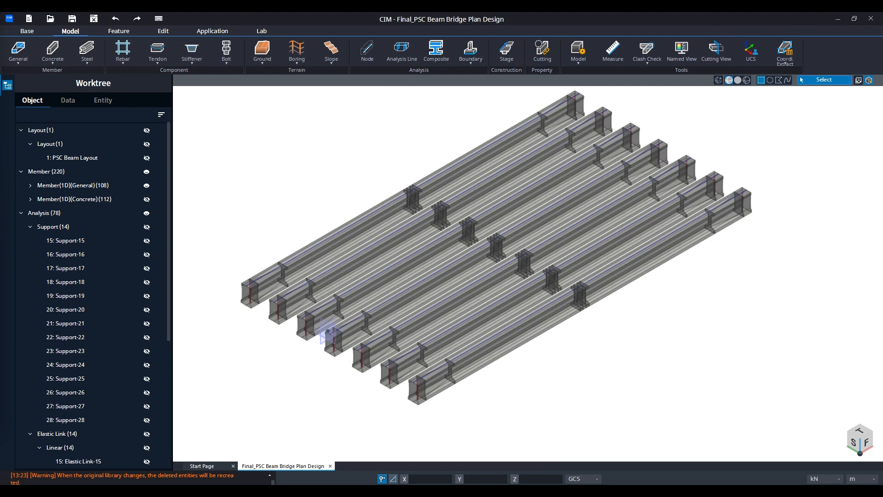
pyautogui.click(439, 54)
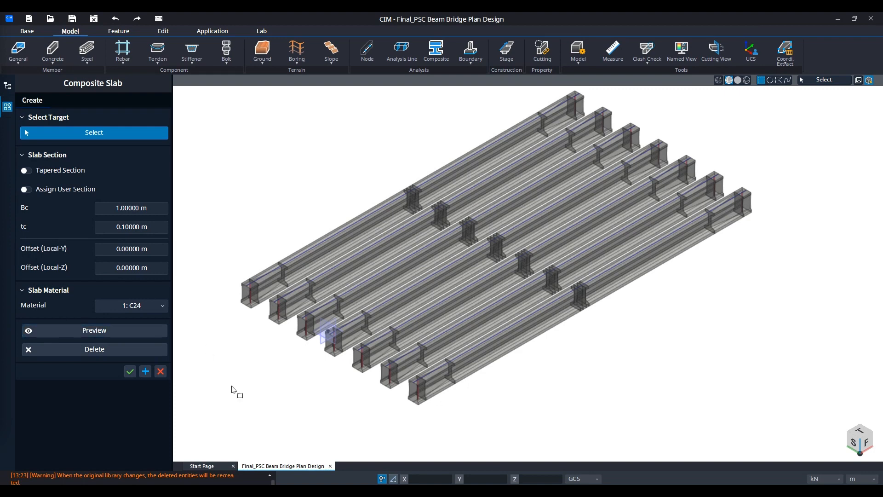
pyautogui.moveTo(211, 406); pyautogui.dragTo(795, 86)
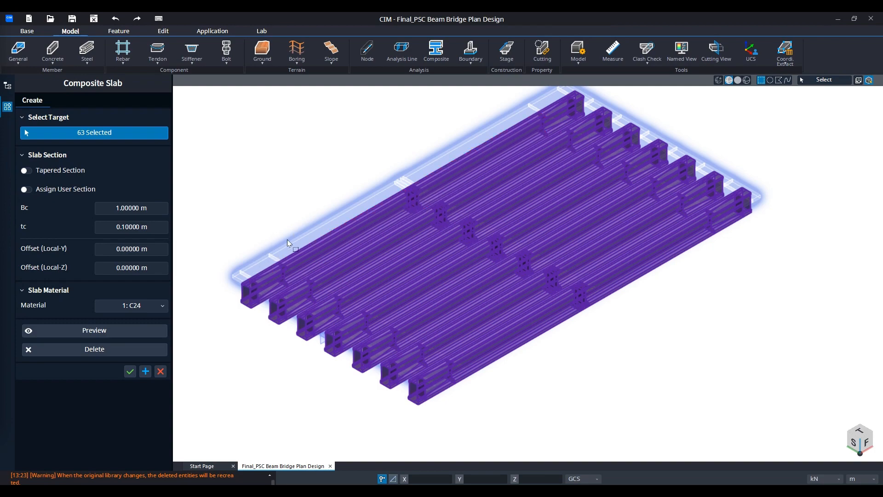
# Step: Set the composite slab section to a width Bc of 2.5 m and a thickness tc of 0.24 m
pyautogui.moveTo(294, 222); pyautogui.dragTo(432, 144, button='middle')
pyautogui.moveTo(598, 336); pyautogui.dragTo(648, 265, button='middle')
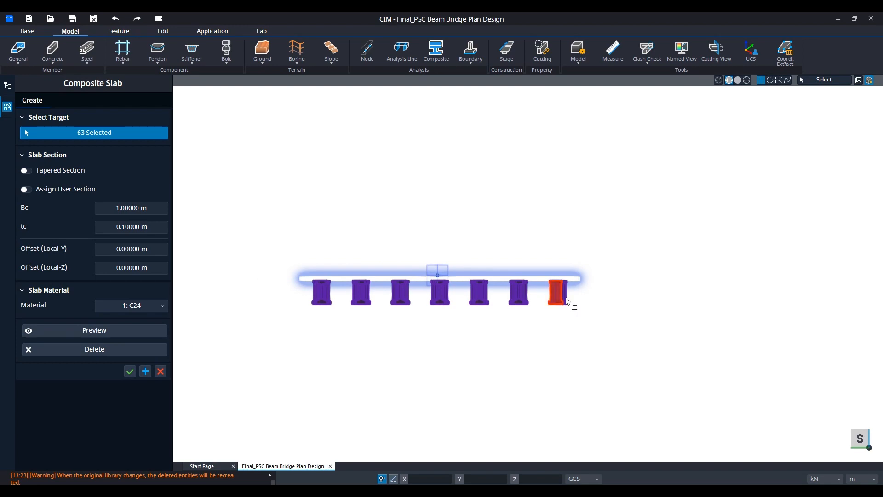
pyautogui.moveTo(653, 303); pyautogui.dragTo(660, 392, button='middle')
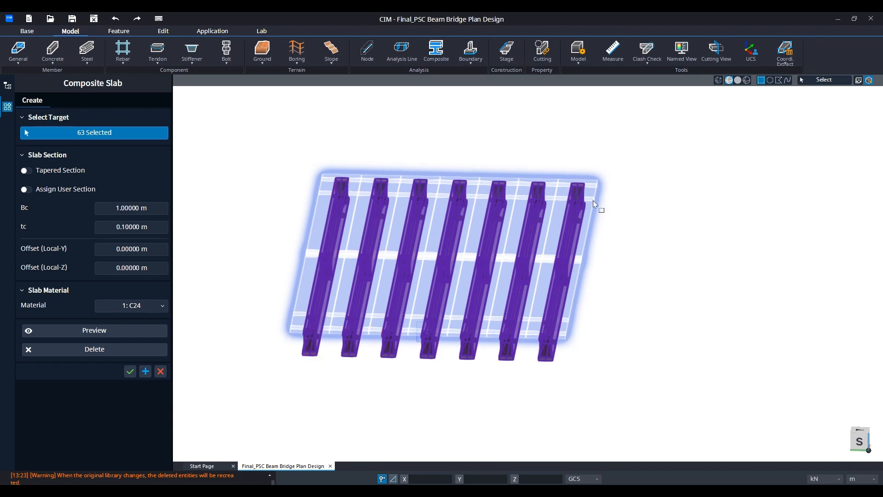
pyautogui.moveTo(636, 331); pyautogui.dragTo(553, 328, button='middle')
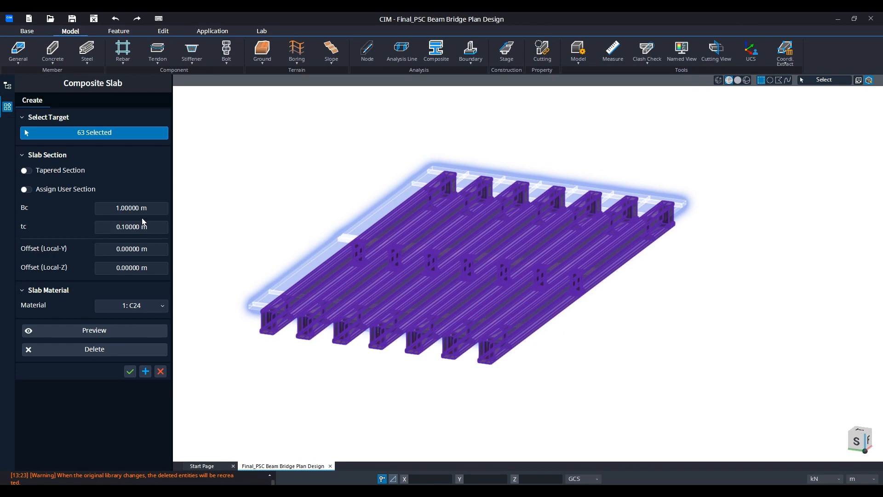
pyautogui.click(122, 210)
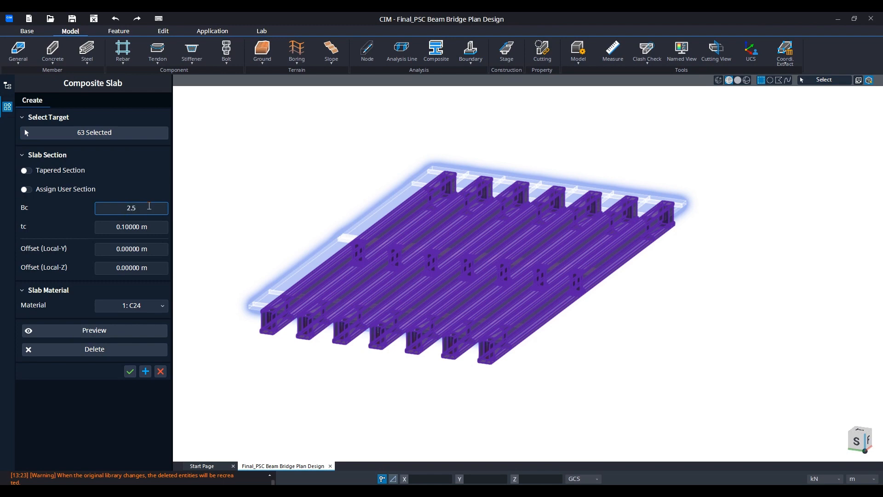
pyautogui.click(151, 230)
pyautogui.moveTo(150, 230); pyautogui.dragTo(98, 230)
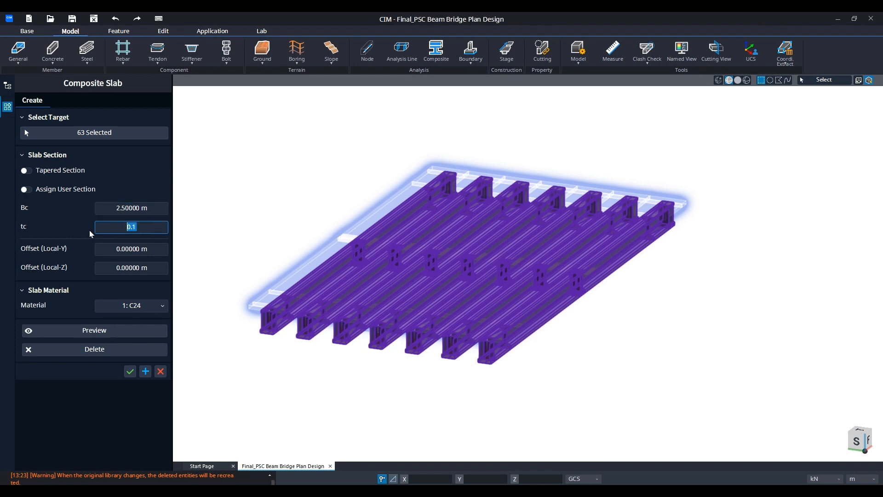
pyautogui.write('0.24')
# Step: Set the slab's local-Z offset to 0.12 m, keep the local-Y offset at 0, and create the composite slabs
pyautogui.click(128, 249)
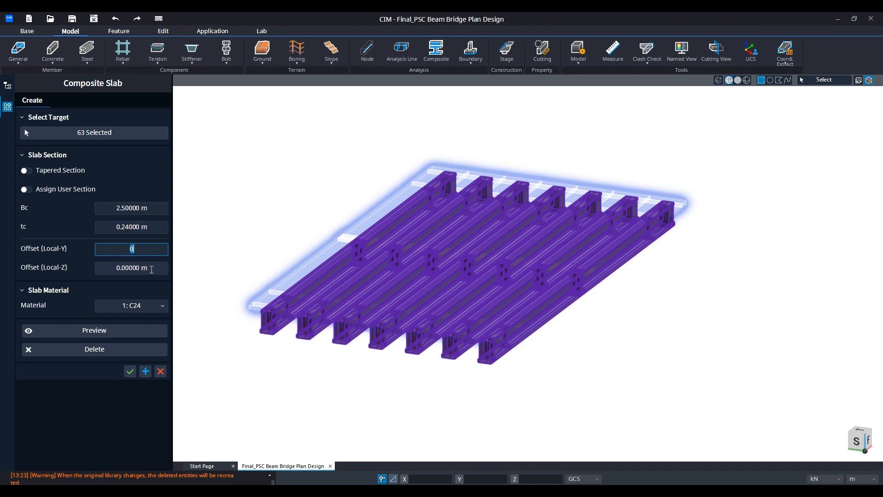
pyautogui.click(156, 269)
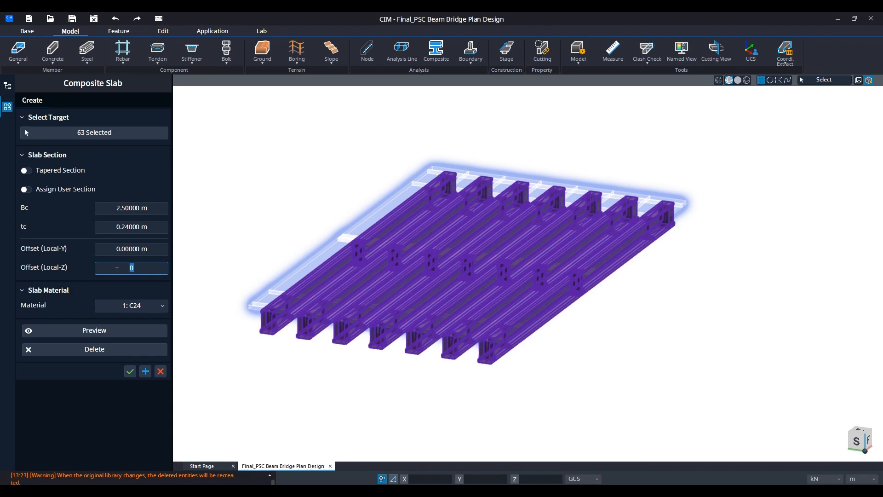
pyautogui.write('.12')
pyautogui.click(149, 249)
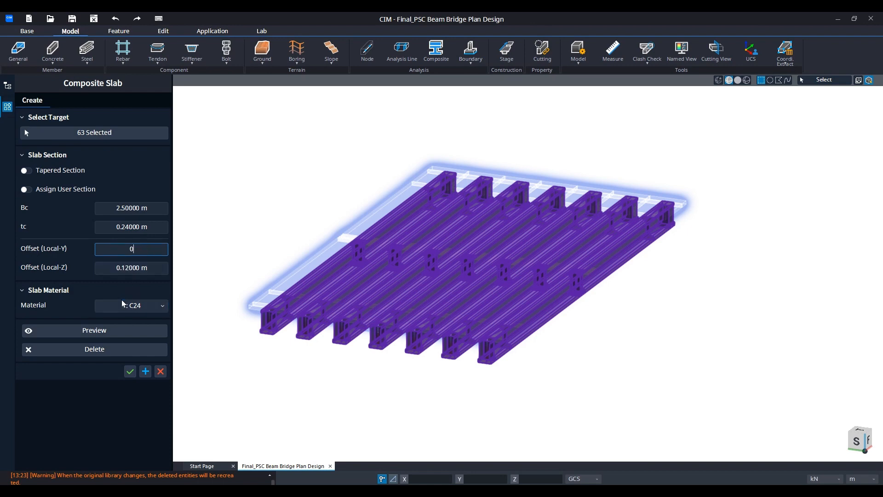
pyautogui.click(130, 371)
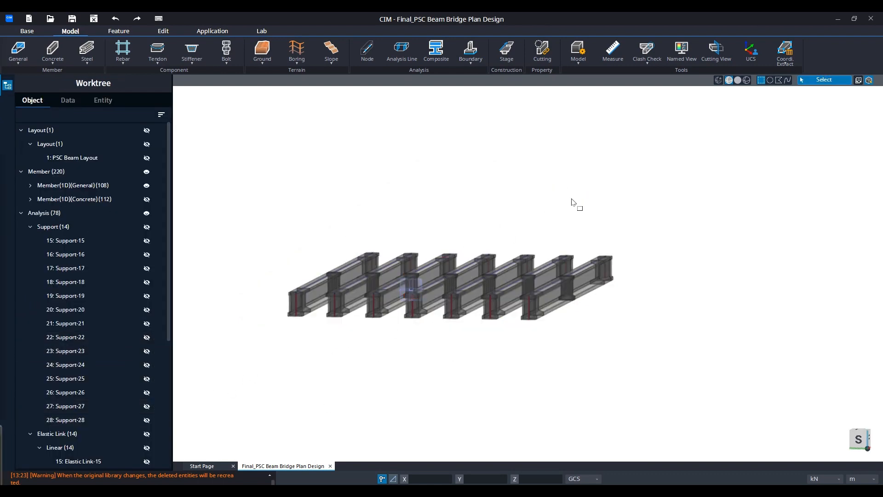
# Step: Show all hidden bridge members again and check the deck slab over the girders
pyautogui.moveTo(623, 164); pyautogui.dragTo(569, 181, button='middle')
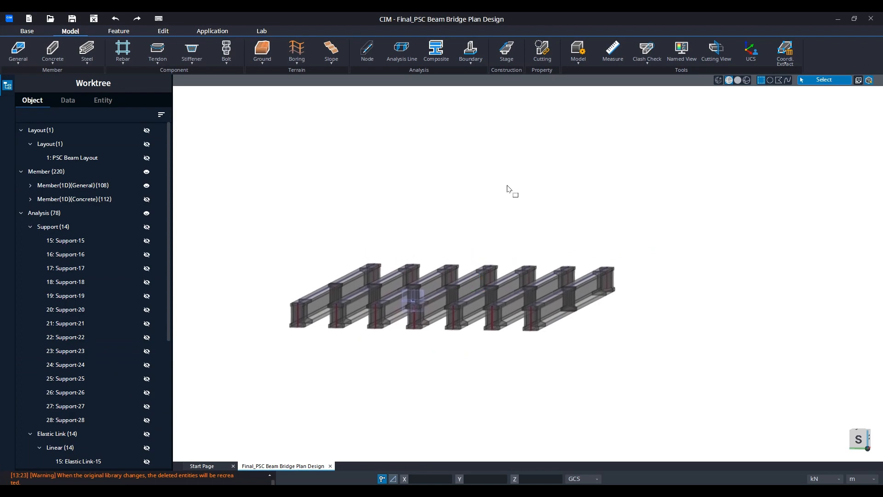
pyautogui.rightClick(494, 197)
pyautogui.click(510, 283)
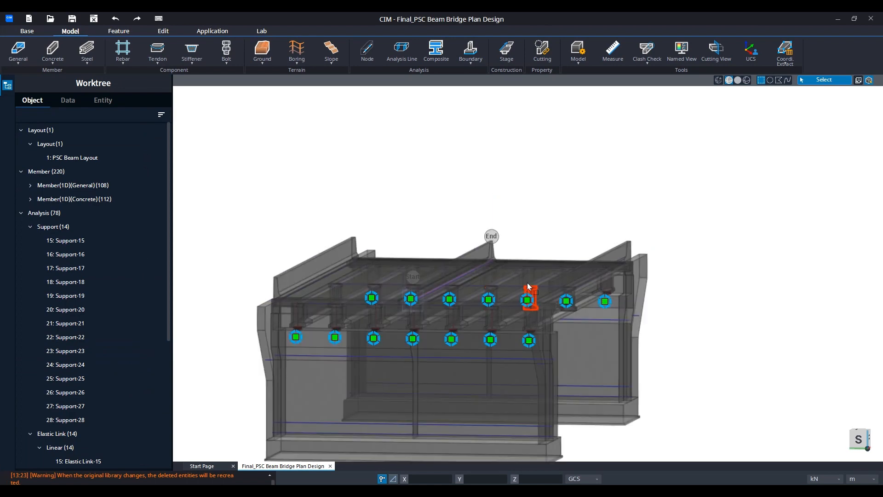
pyautogui.scroll(3, 598, 237)
pyautogui.moveTo(598, 236); pyautogui.dragTo(559, 272, button='middle')
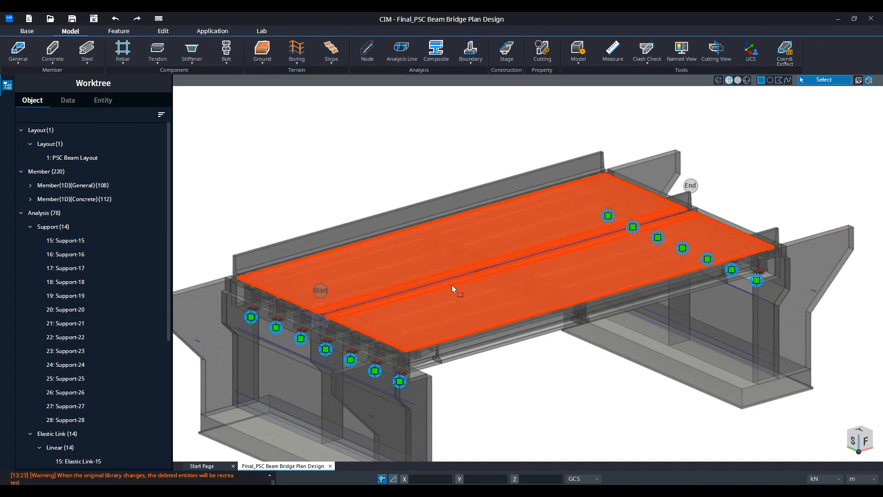
pyautogui.click(452, 289)
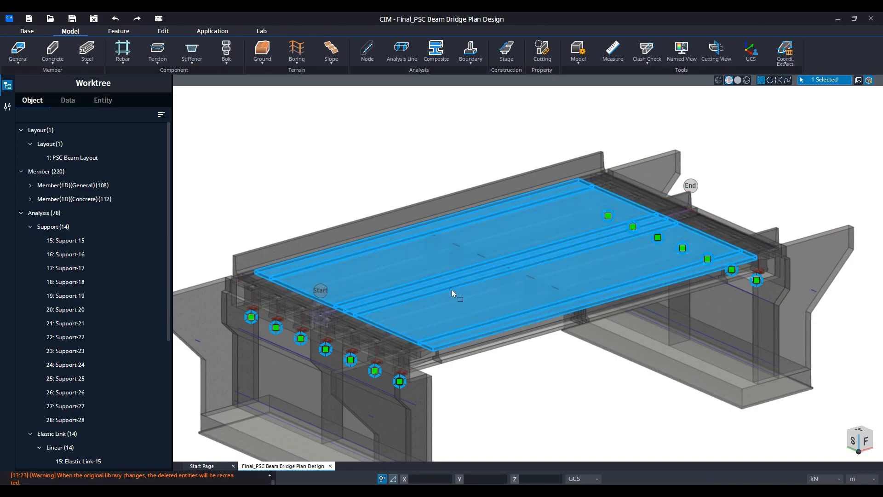
pyautogui.moveTo(648, 332); pyautogui.dragTo(670, 313, button='middle')
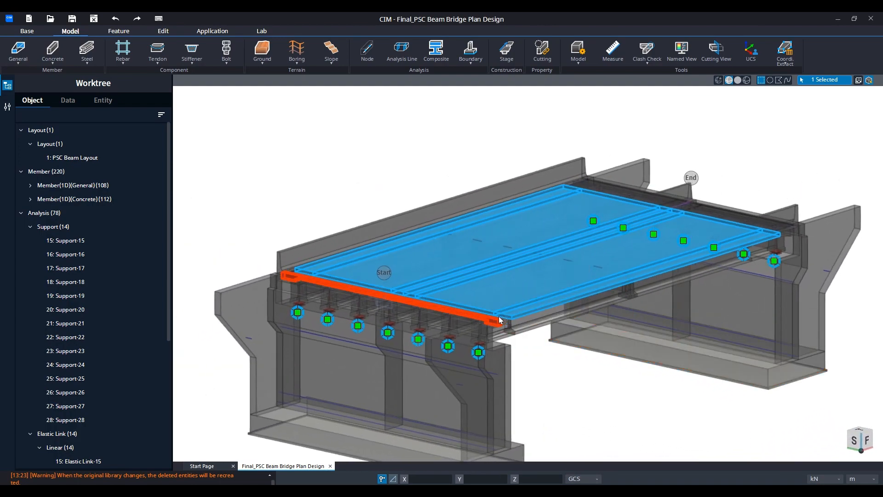
pyautogui.moveTo(634, 358); pyautogui.dragTo(559, 320, button='middle')
pyautogui.press('Escape')
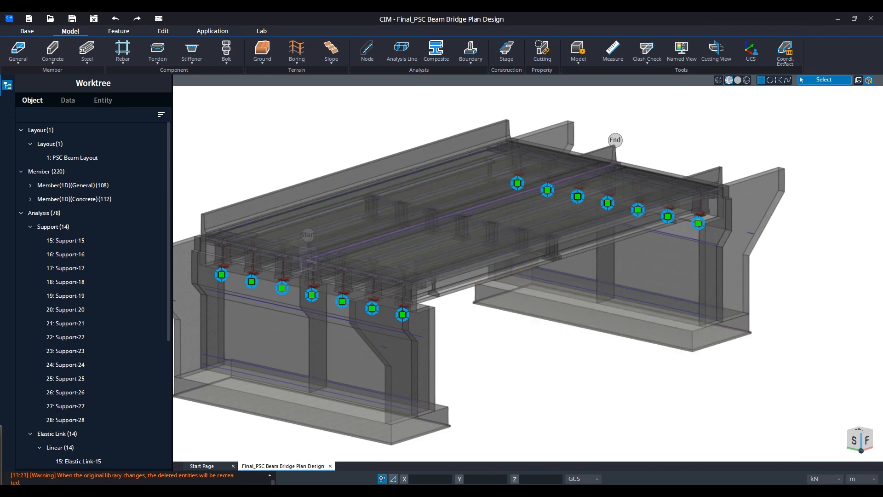
# Step: Define a general analysis case named Composite Interface and select the whole superstructure as its 1D elements
pyautogui.click(219, 32)
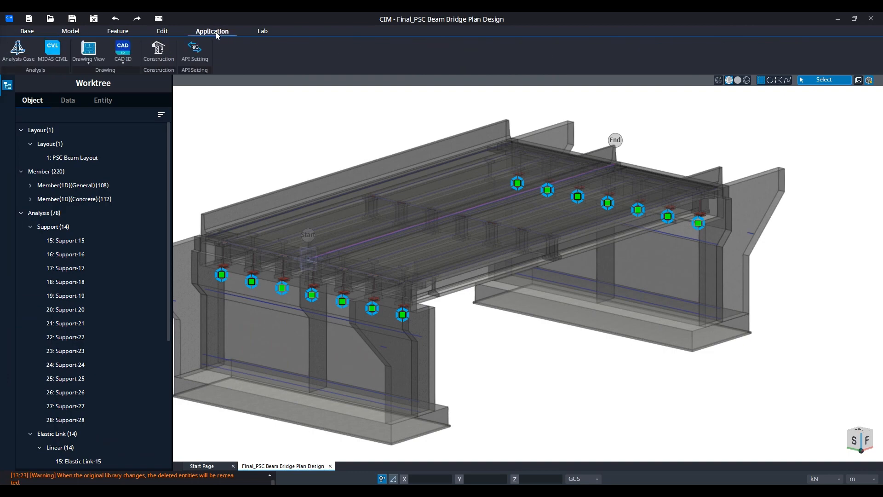
pyautogui.click(25, 54)
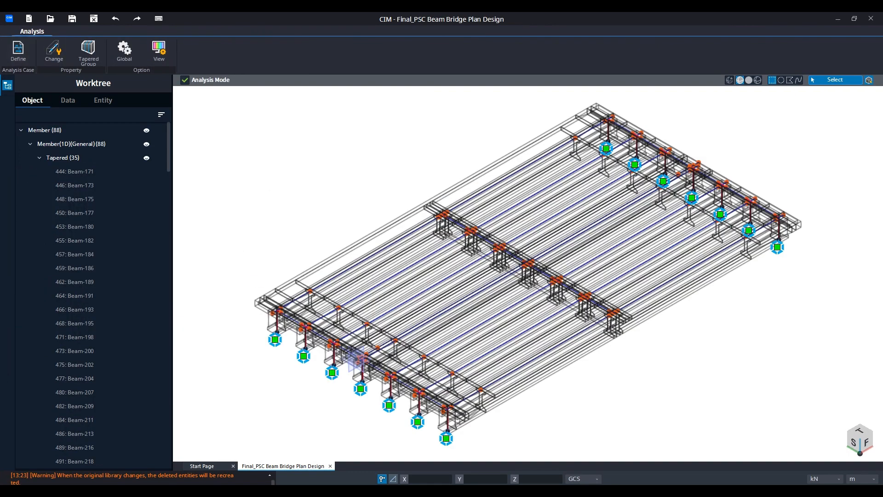
pyautogui.click(19, 51)
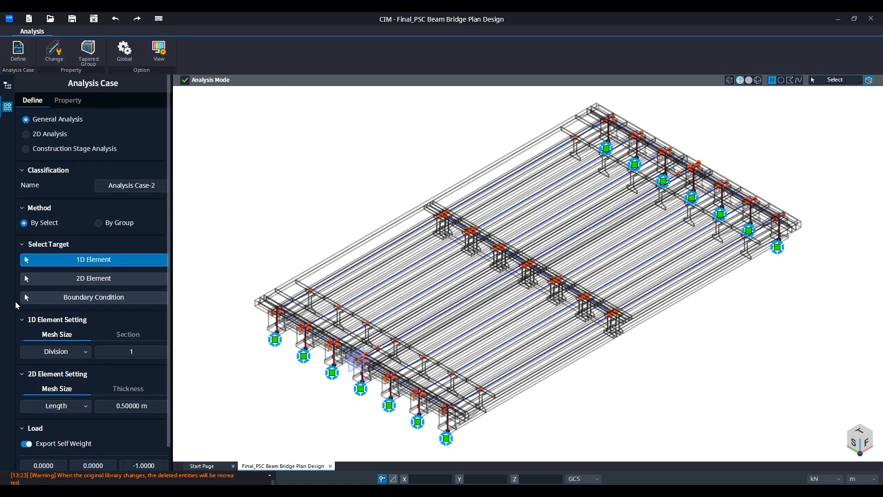
pyautogui.click(160, 186)
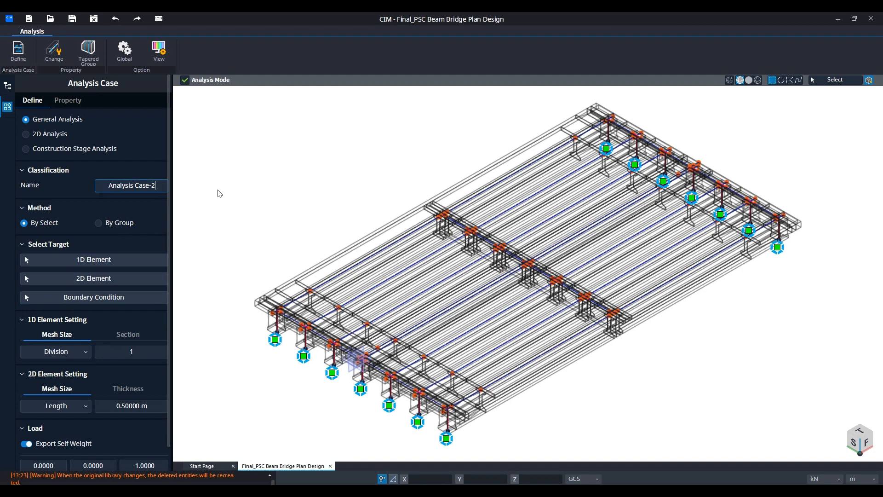
pyautogui.hotkey('ctrl', 'a')
pyautogui.write('Composite Interface')
pyautogui.click(85, 265)
pyautogui.moveTo(202, 431); pyautogui.dragTo(808, 100)
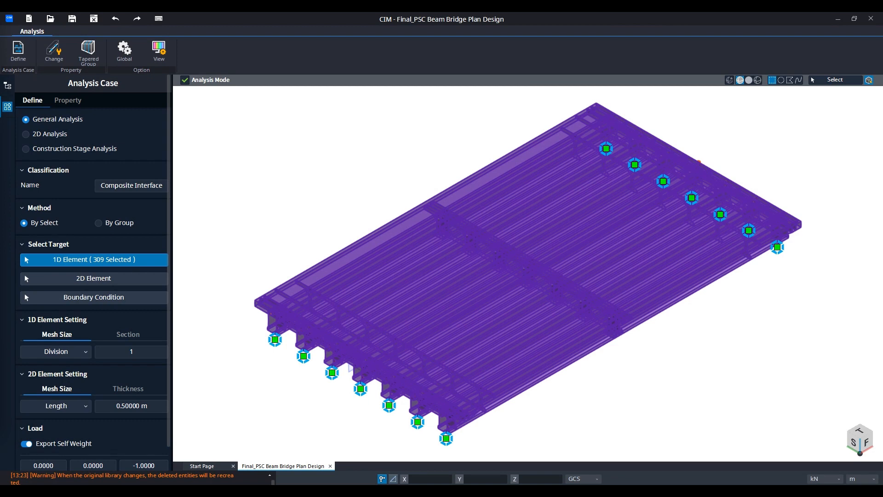
# Step: Remove the deck slab segments at the start end and the main span's deck slab from the 1D element selection
pyautogui.scroll(-6, 266, 186)
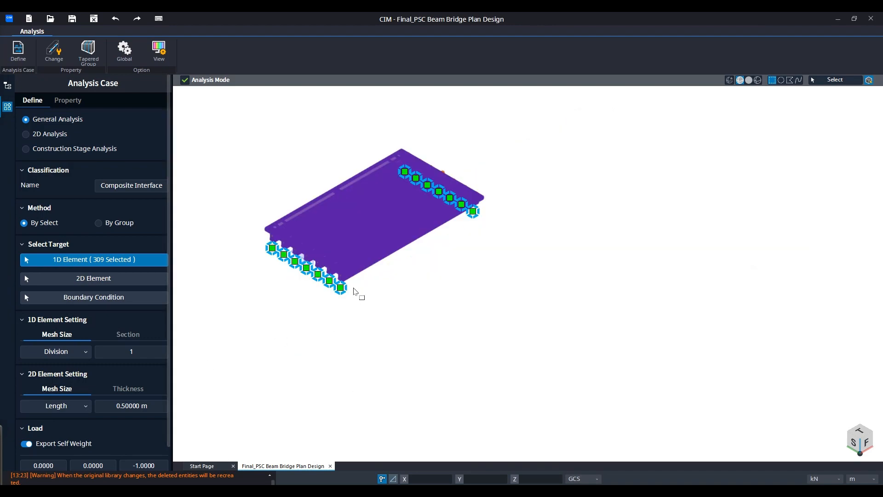
pyautogui.scroll(5, 278, 230)
pyautogui.scroll(8, 251, 226)
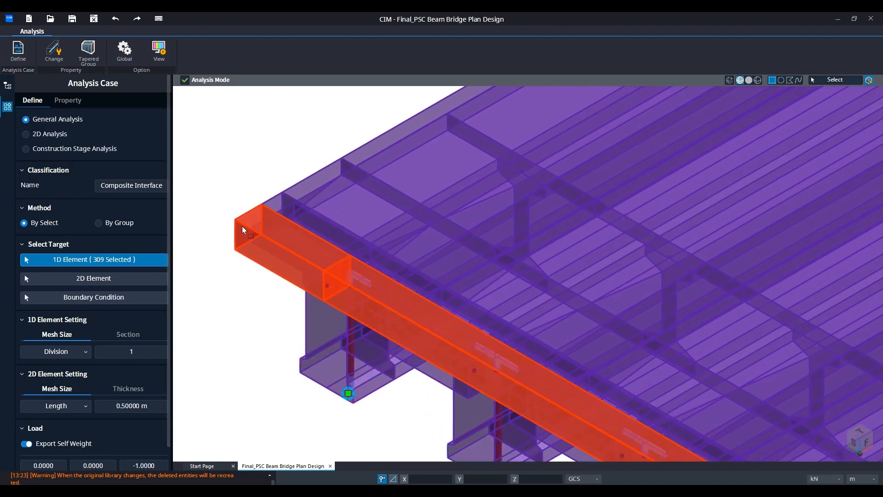
pyautogui.click(243, 229)
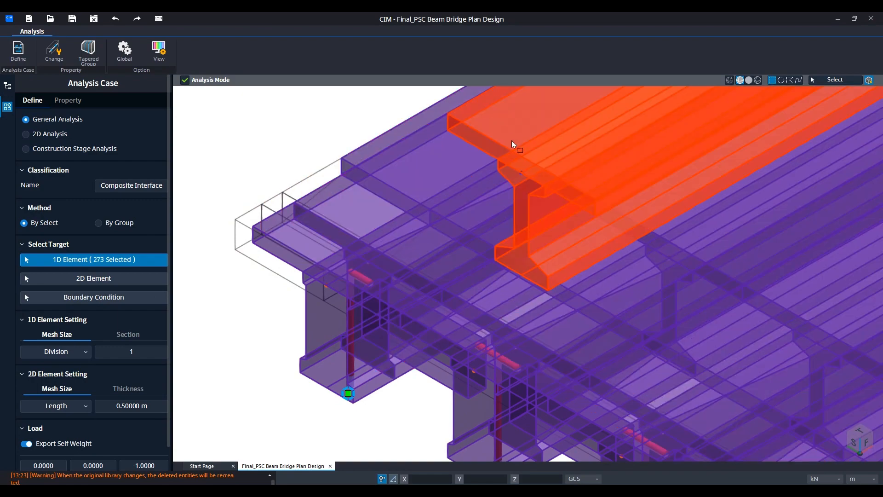
pyautogui.moveTo(512, 140); pyautogui.dragTo(407, 228, button='middle')
pyautogui.scroll(-4, 407, 228)
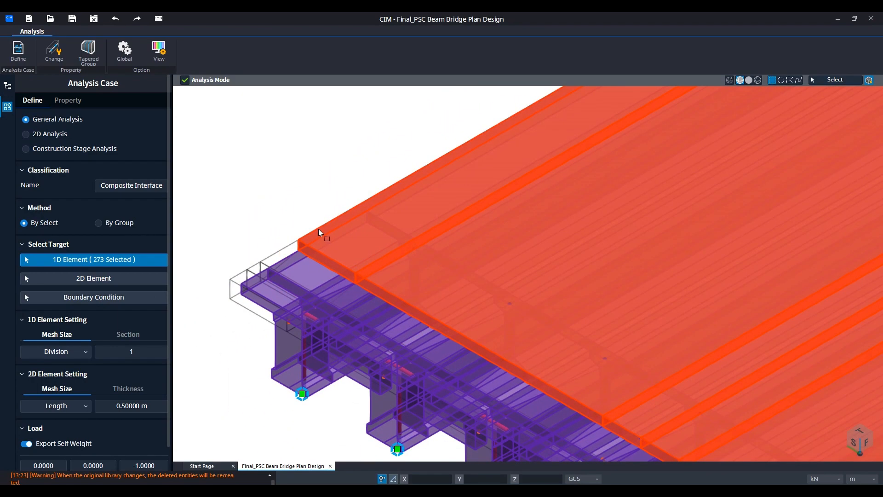
pyautogui.click(318, 229)
# Step: Remove the three deck slab segments at the far end of the span from the 1D element selection
pyautogui.moveTo(594, 102); pyautogui.dragTo(274, 319, button='middle')
pyautogui.scroll(-4, 359, 262)
pyautogui.moveTo(571, 146); pyautogui.dragTo(304, 325, button='middle')
pyautogui.scroll(4, 423, 237)
pyautogui.click(421, 237)
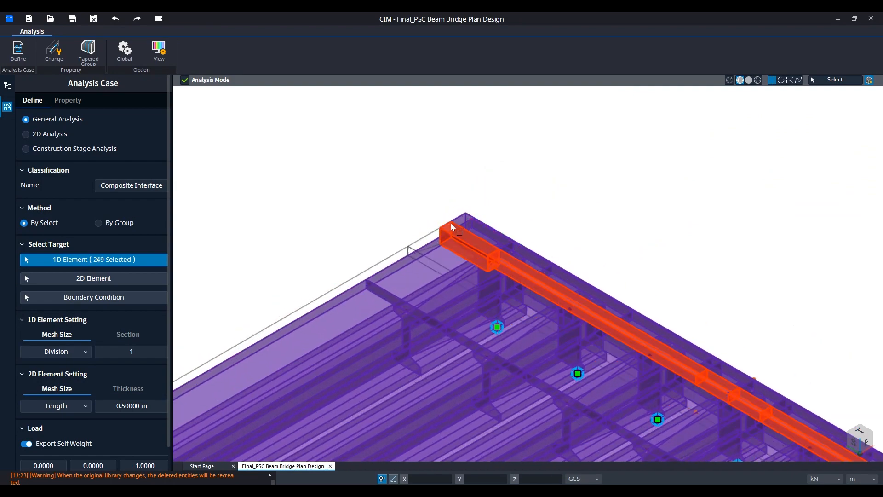
pyautogui.click(446, 229)
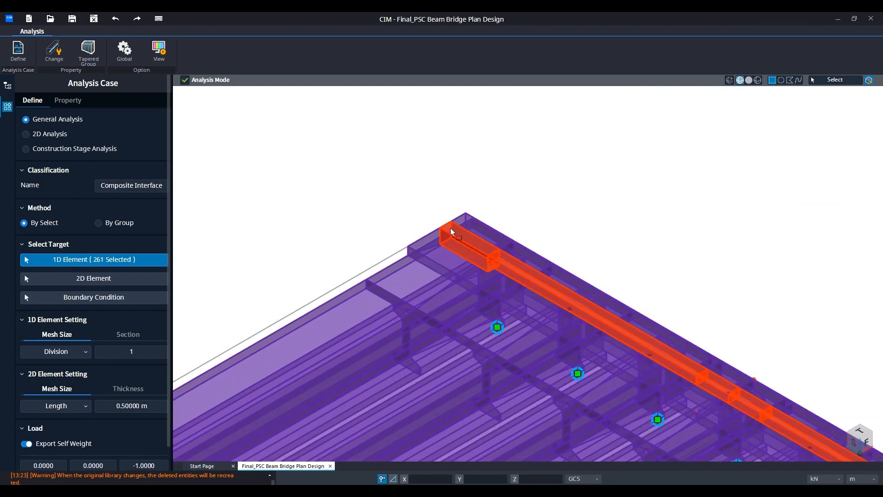
pyautogui.click(451, 227)
pyautogui.click(429, 237)
pyautogui.click(467, 219)
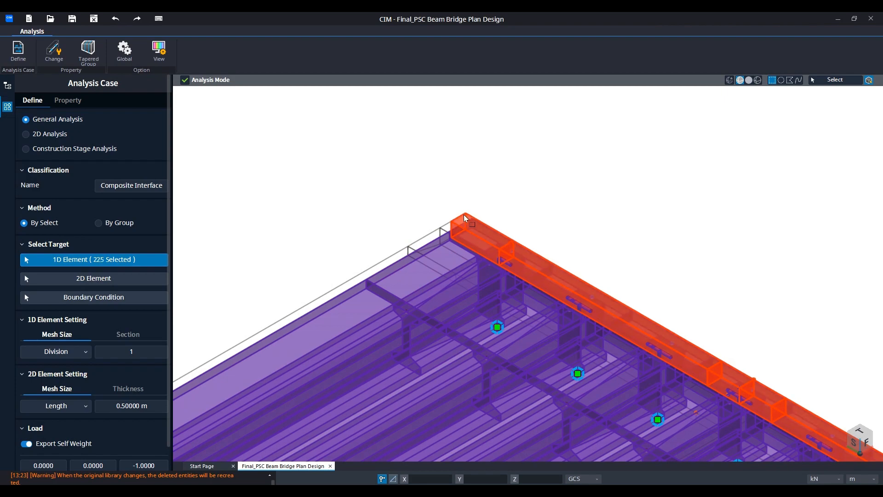
# Step: Select all supports and links of the superstructure as the analysis case's boundary conditions
pyautogui.scroll(-6, 542, 208)
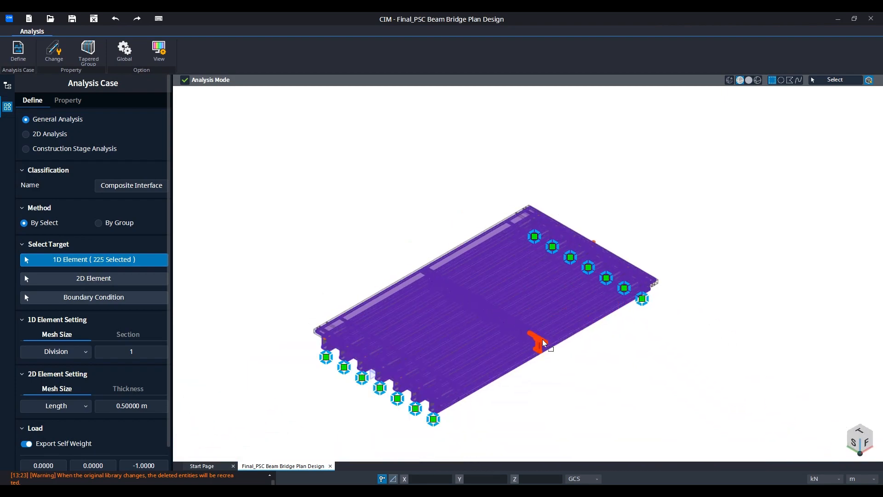
pyautogui.scroll(5, 419, 405)
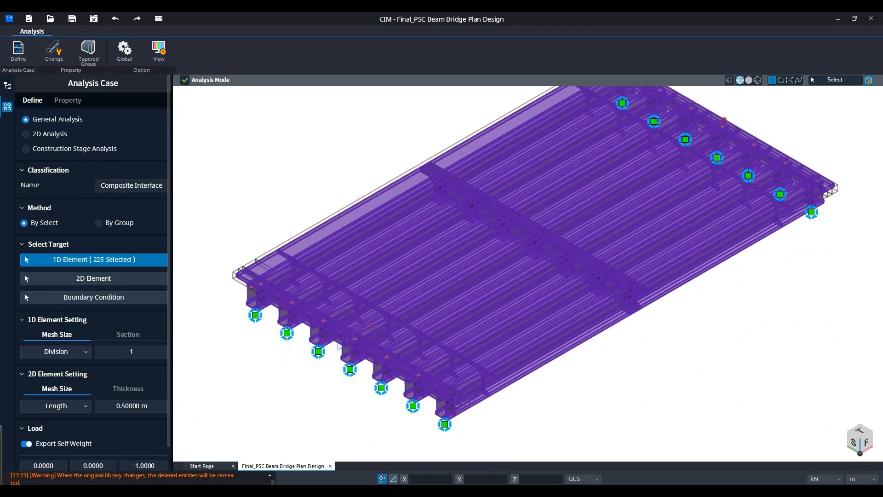
pyautogui.click(106, 302)
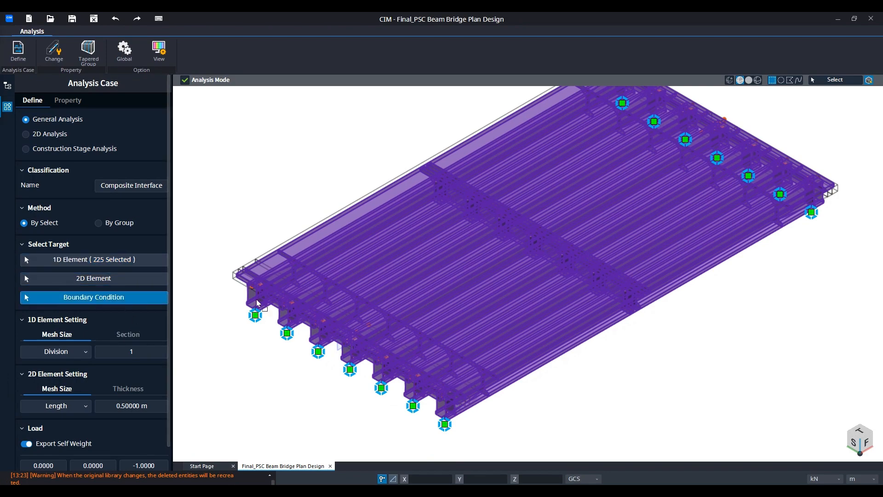
pyautogui.scroll(-3, 262, 351)
pyautogui.moveTo(218, 434); pyautogui.dragTo(713, 141)
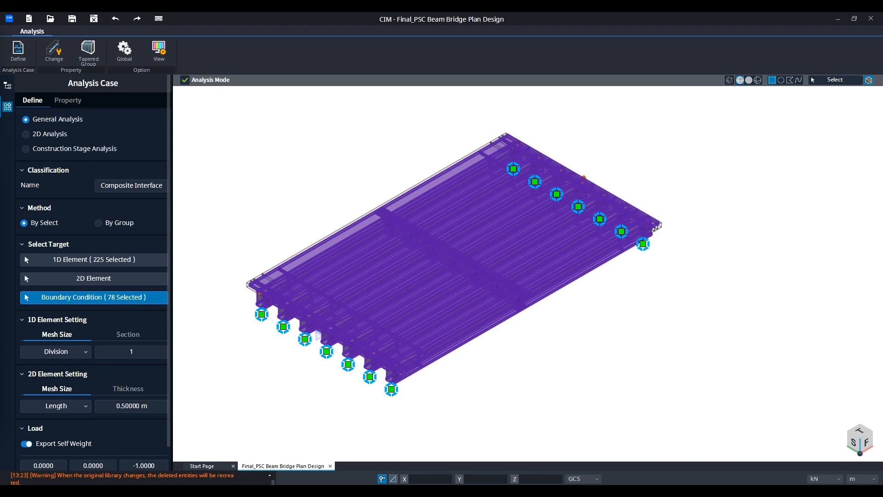
# Step: Define the 1D element mesh size by length at 1 m and create the analysis case
pyautogui.click(74, 355)
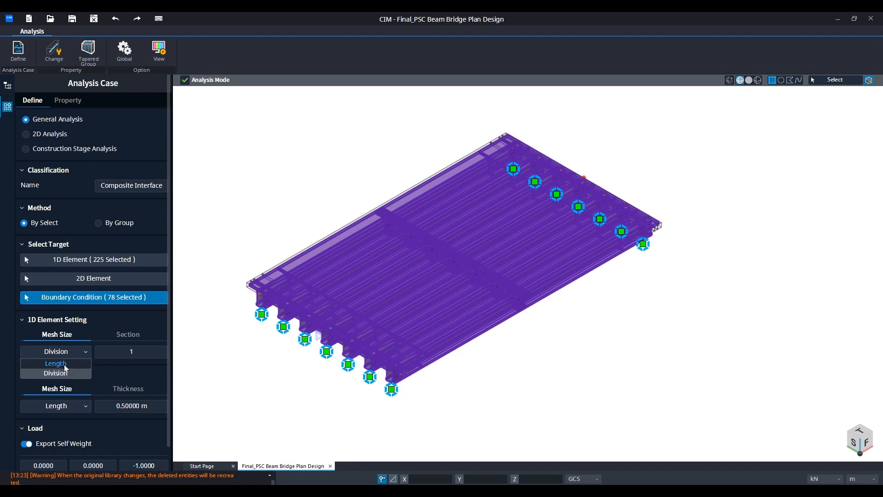
pyautogui.click(55, 364)
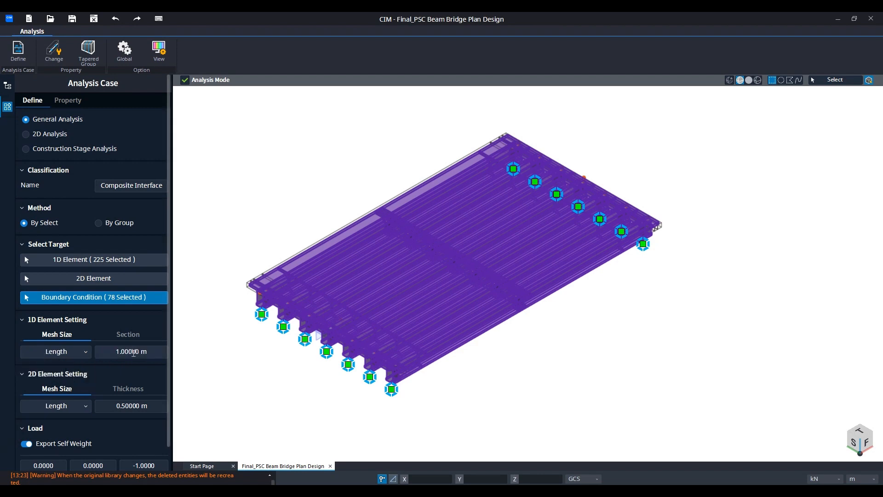
pyautogui.scroll(-1, 133, 352)
pyautogui.click(131, 462)
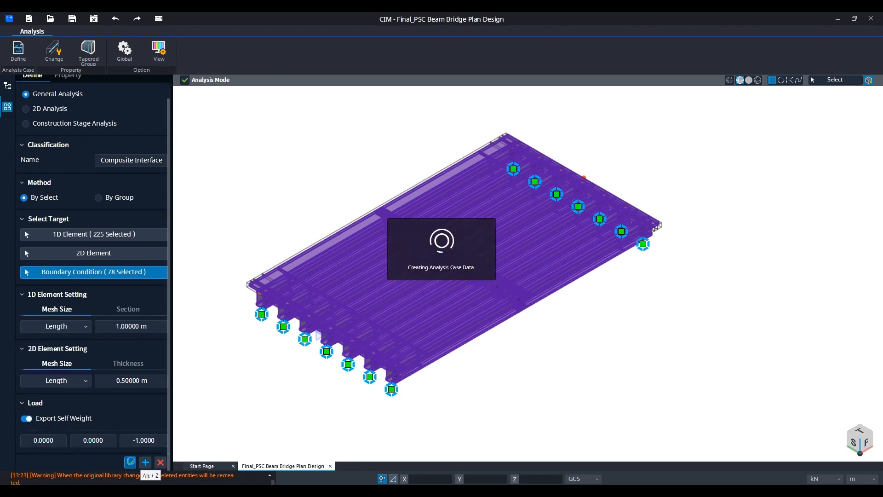
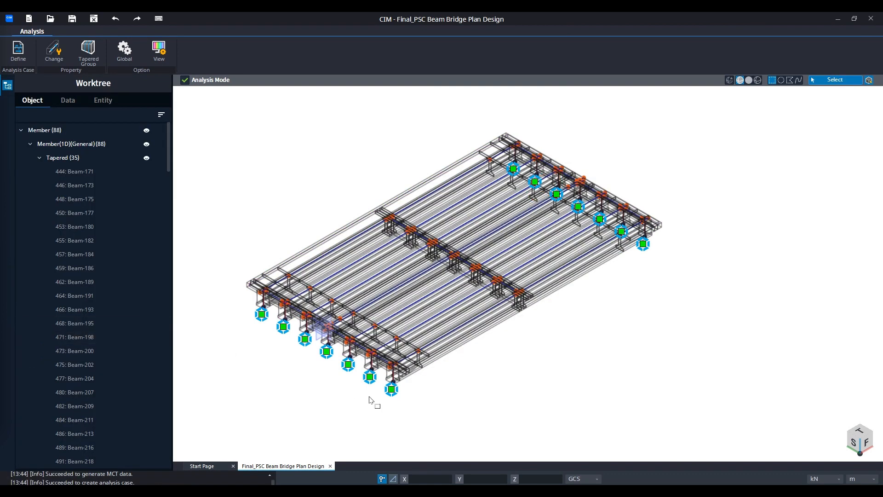
# Step: Leave analysis mode and export the first listed analysis case, Composite interface, by running it in MIDAS CIVIL NX
pyautogui.moveTo(249, 233); pyautogui.dragTo(294, 246, button='middle')
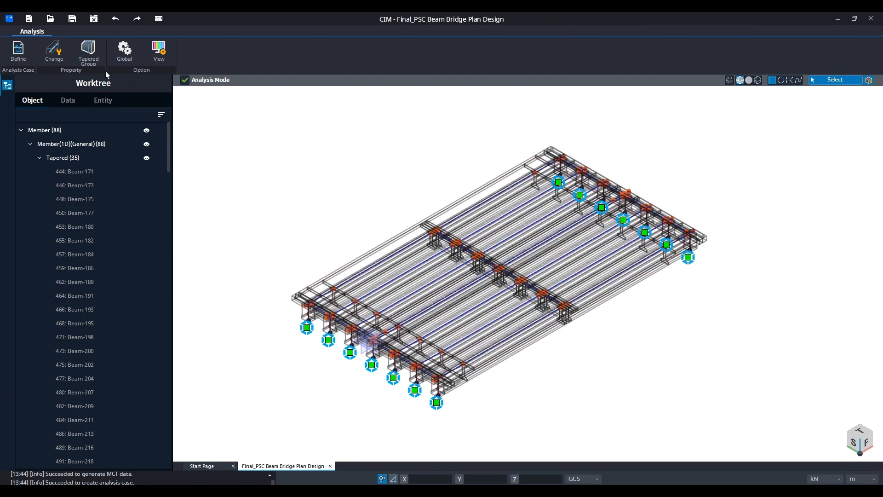
pyautogui.click(185, 80)
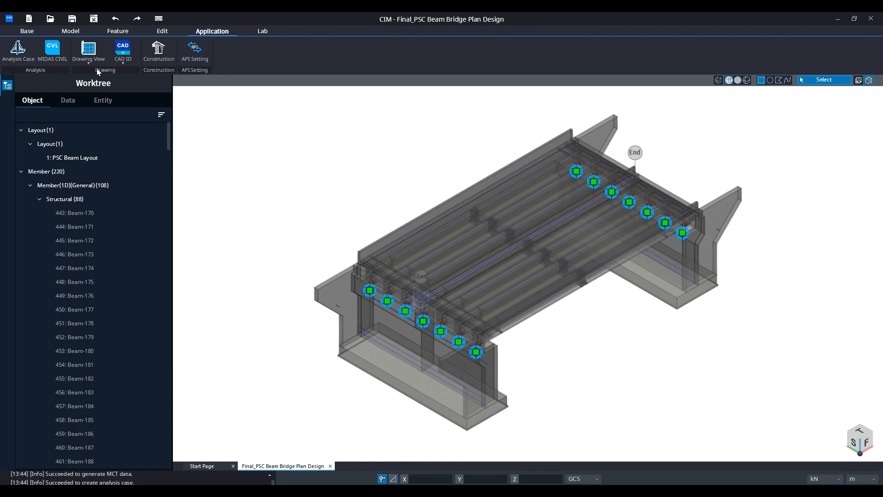
pyautogui.click(52, 62)
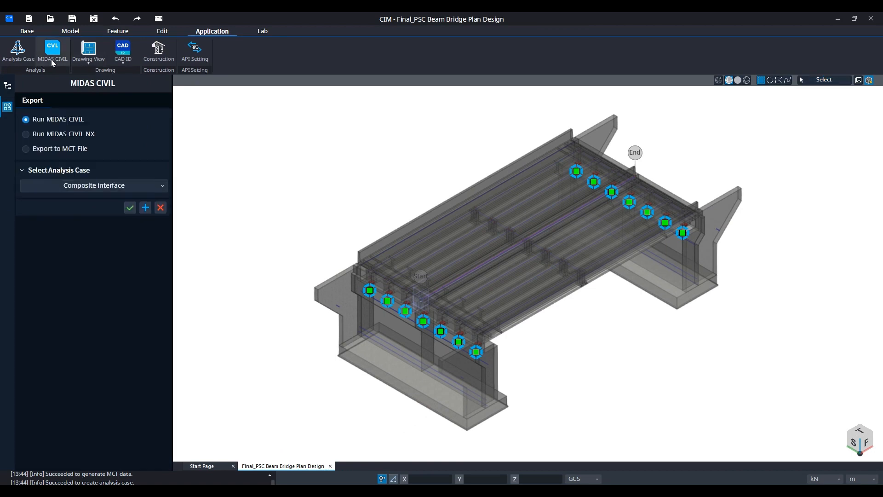
pyautogui.click(26, 135)
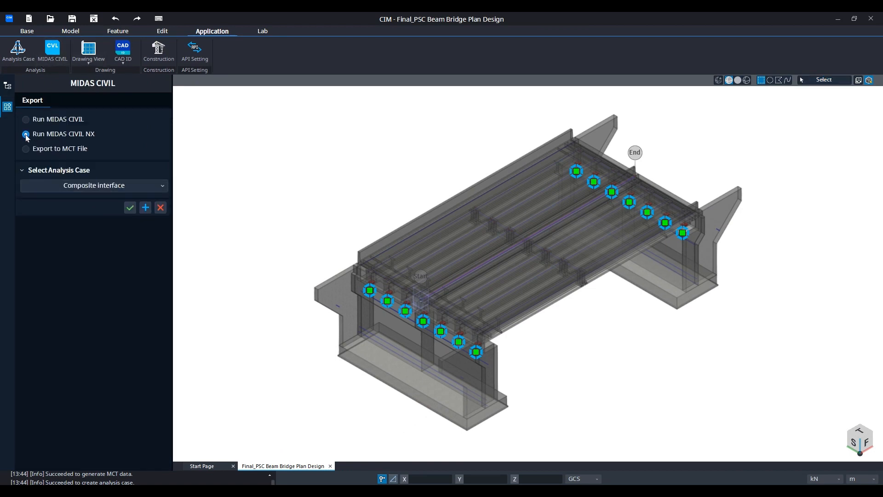
pyautogui.click(92, 186)
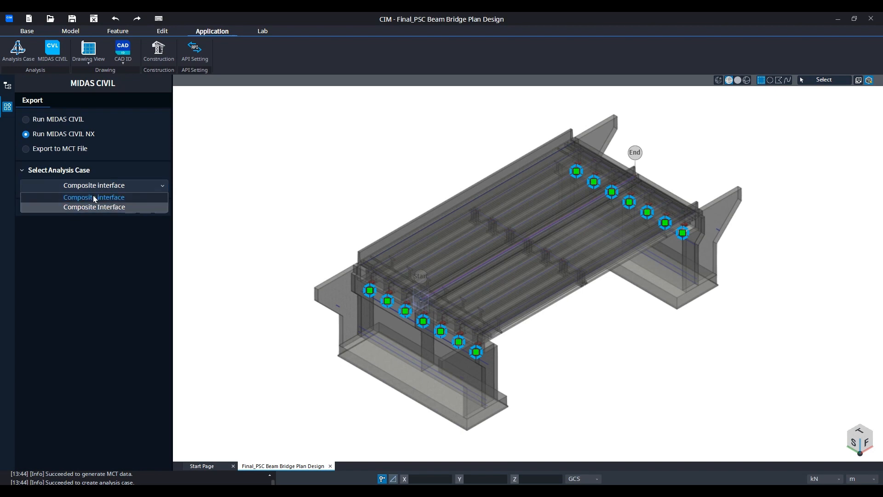
pyautogui.click(94, 198)
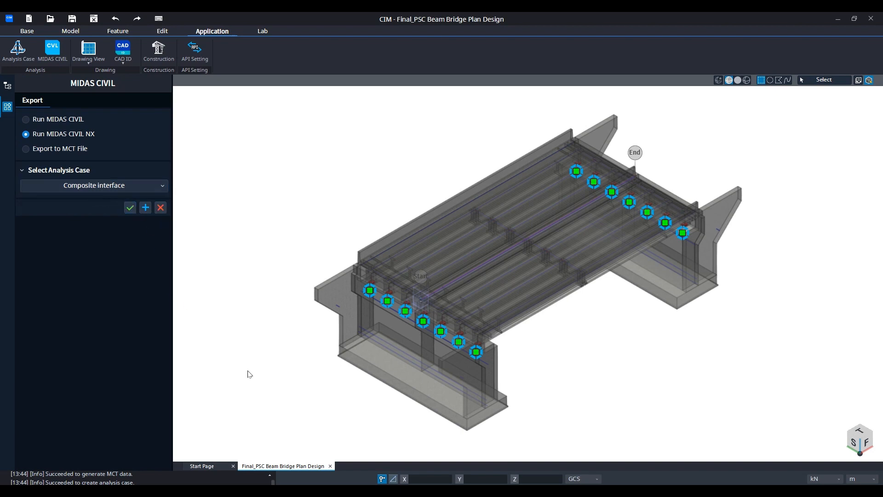
pyautogui.click(130, 209)
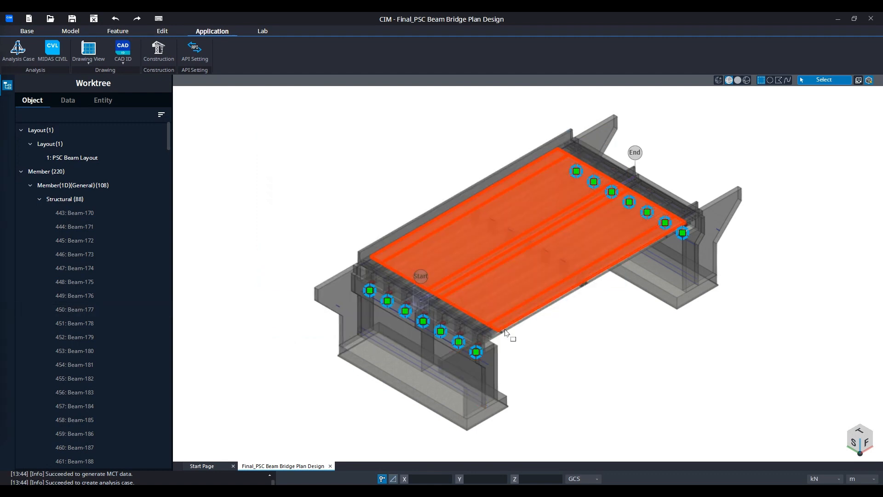
pyautogui.moveTo(697, 377); pyautogui.dragTo(676, 328, button='middle')
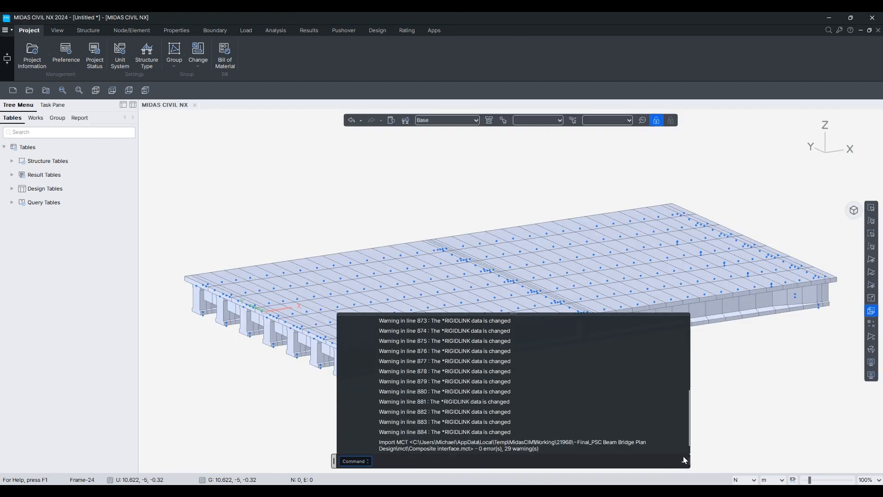
# Step: In MIDAS CIVIL NX, collapse the message log and examine the imported model's works: sections, tapered section groups, supports, links and static loads
pyautogui.click(684, 462)
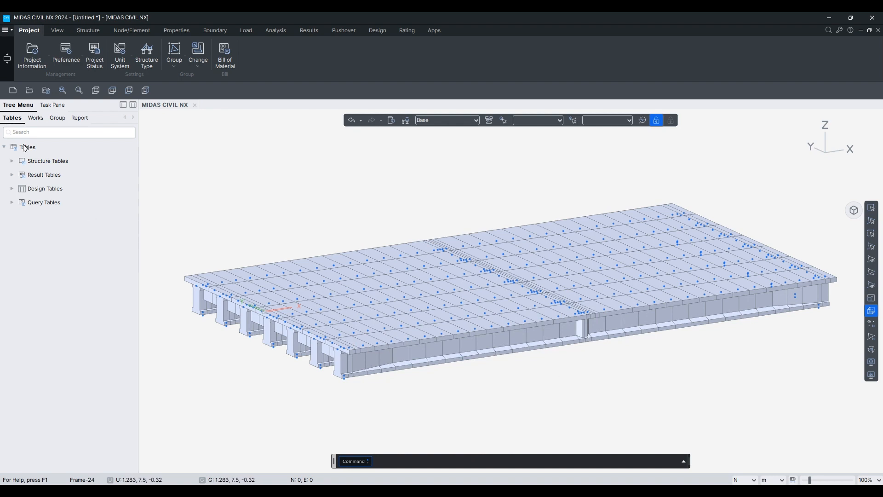
pyautogui.click(36, 119)
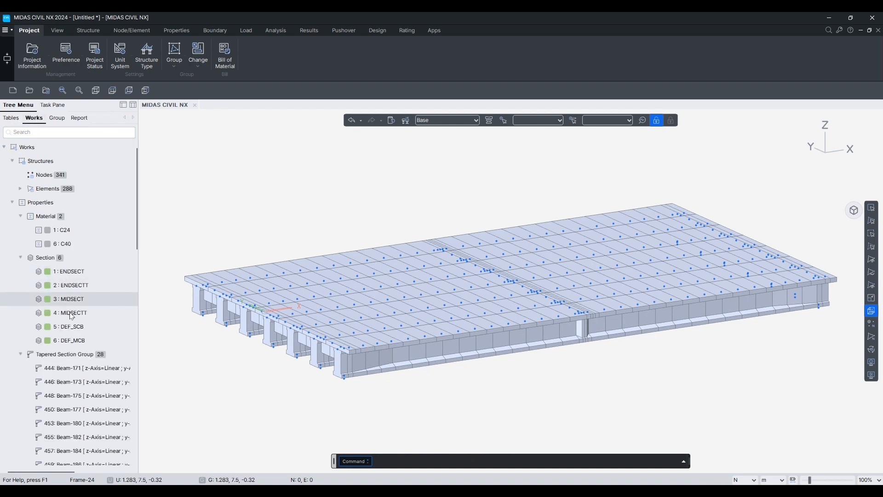
pyautogui.scroll(-11, 76, 331)
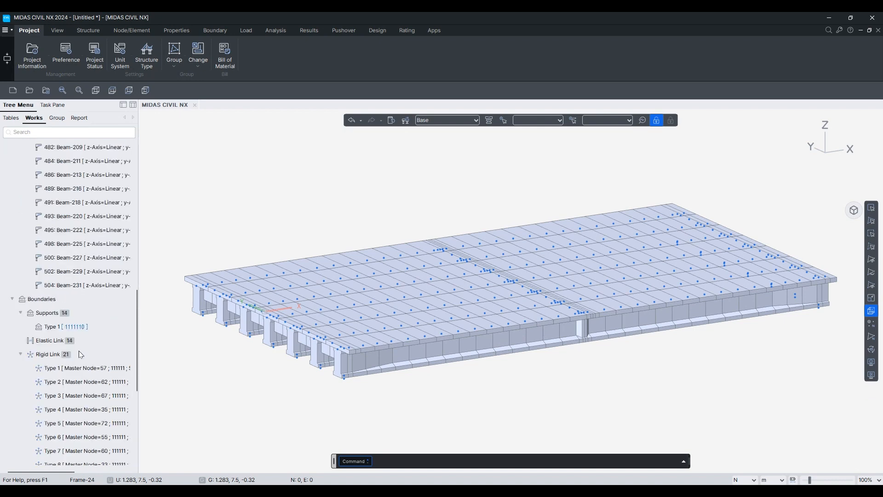
pyautogui.scroll(-5, 78, 354)
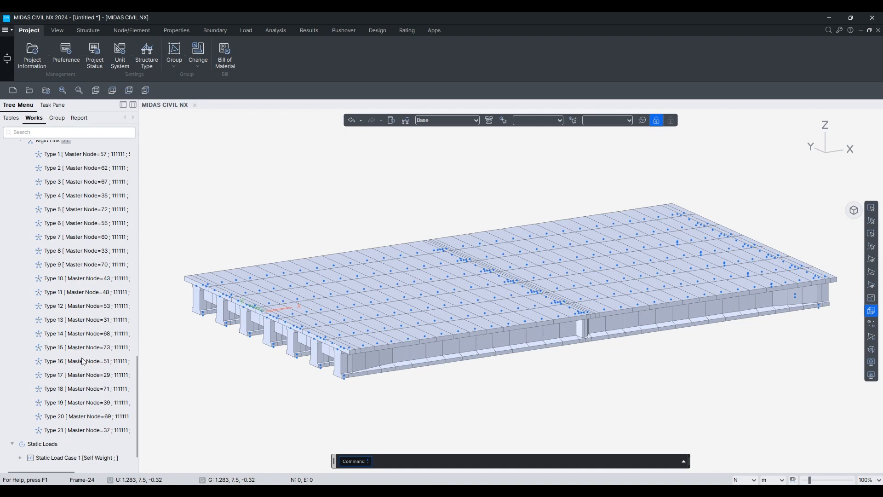
pyautogui.scroll(8, 82, 363)
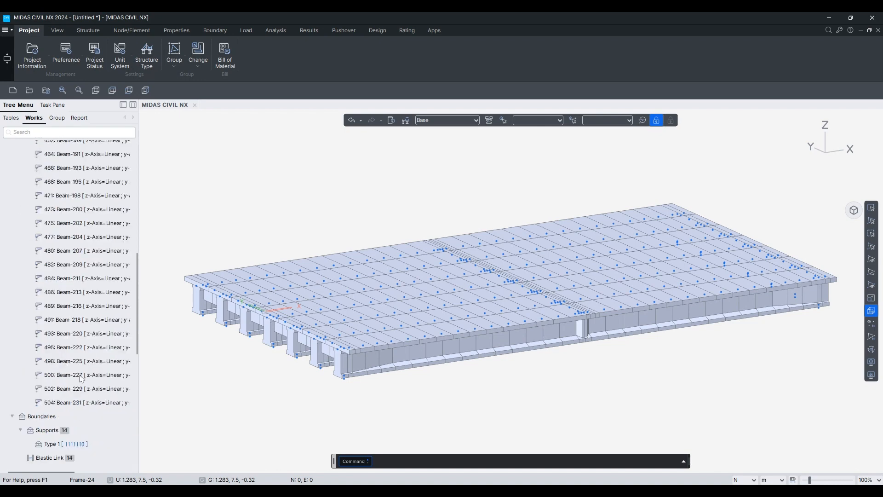
pyautogui.scroll(-8, 80, 379)
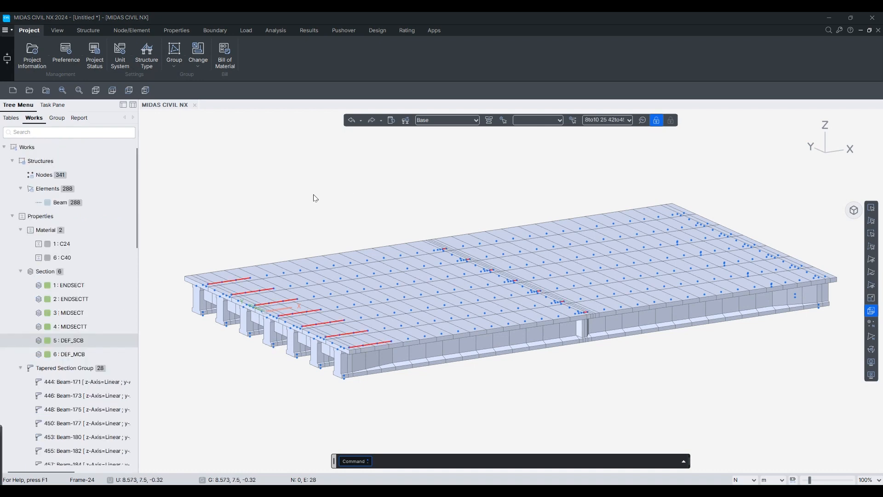
pyautogui.moveTo(316, 198); pyautogui.dragTo(298, 201, button='middle')
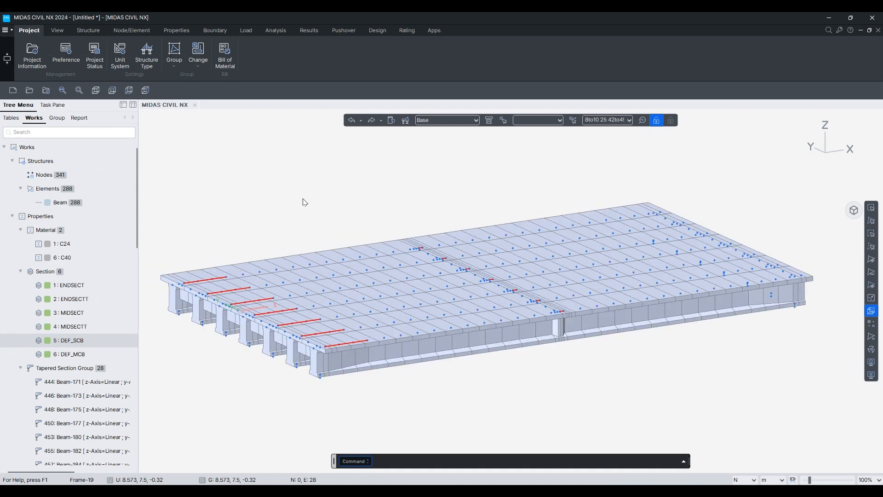
pyautogui.press('Escape')
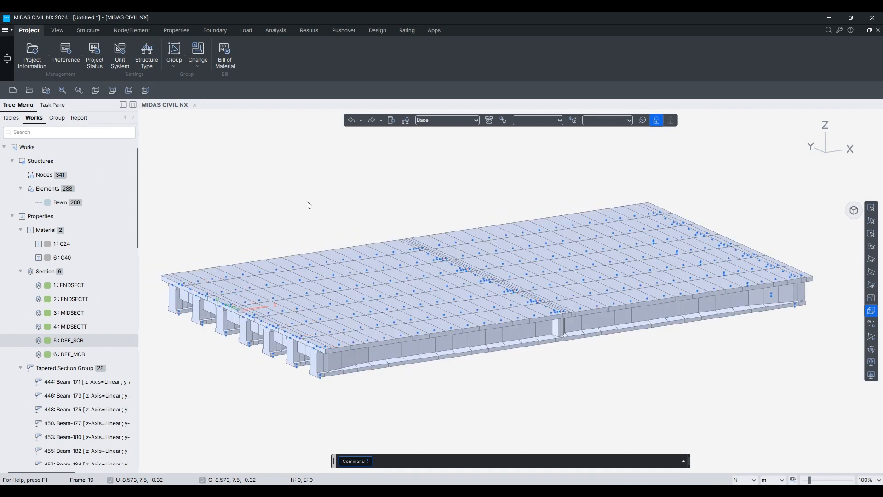
pyautogui.moveTo(291, 199); pyautogui.dragTo(320, 190, button='middle')
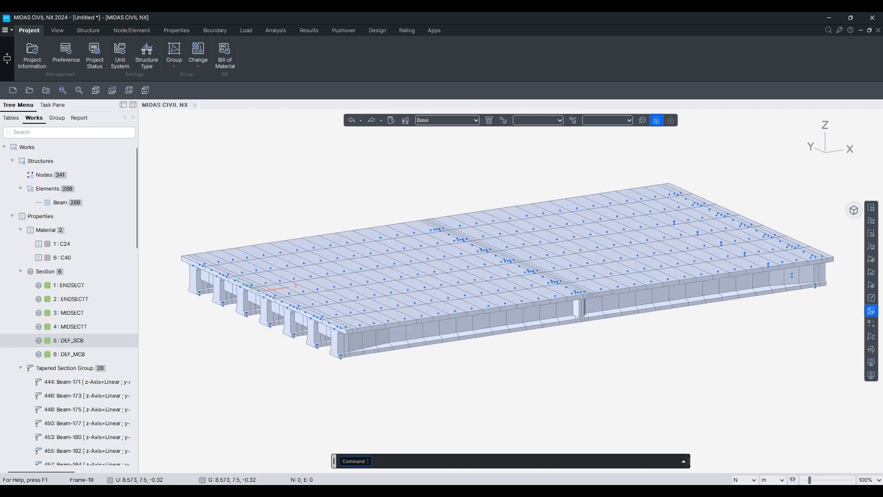